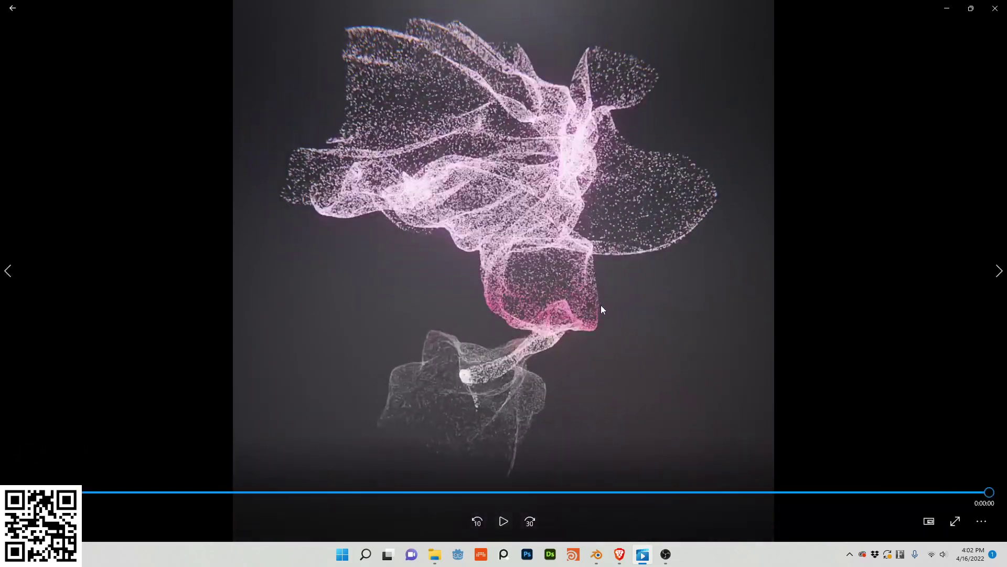
Switch to Blender, add a plane mesh and give it a new geometry node tree
key("super+Tab")
left_click(645, 152)
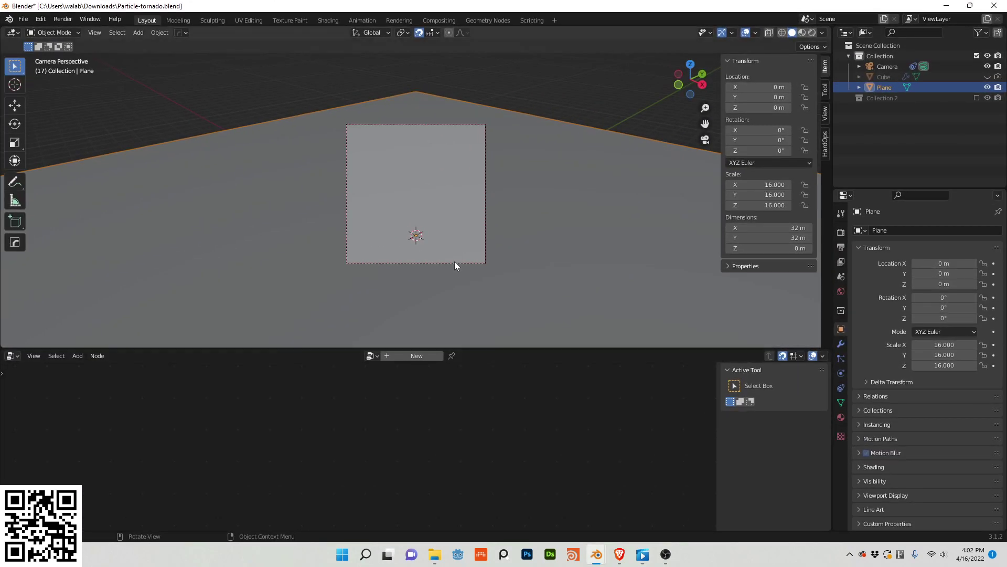
key("shift+a")
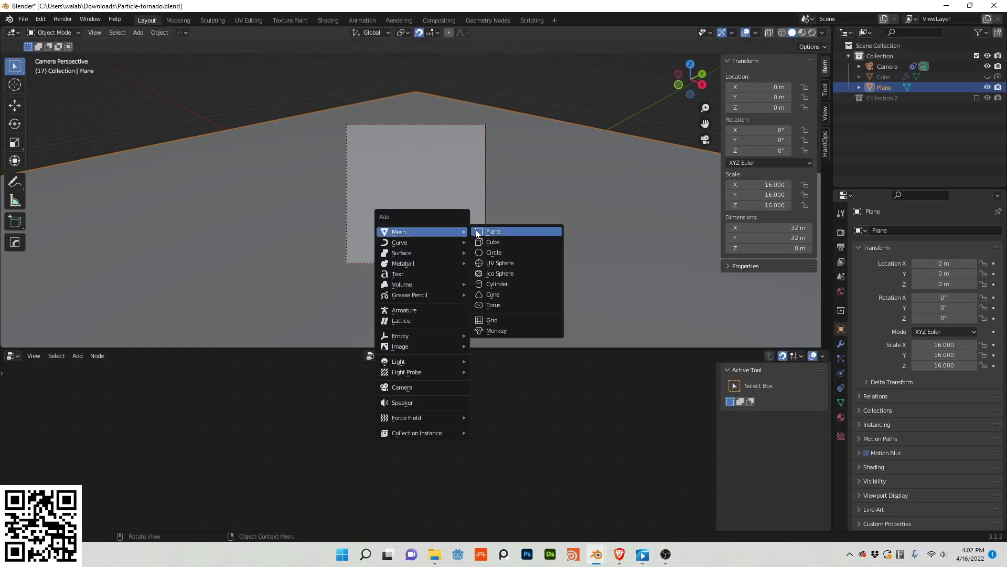
left_click(477, 231)
left_click(417, 356)
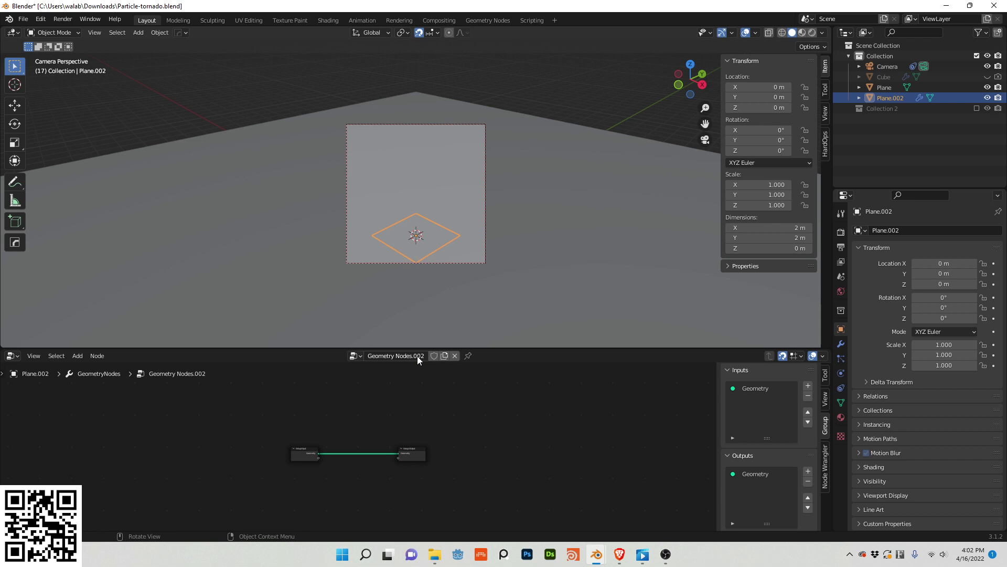
Add a Curve Line node feeding the group output and expose its End vector through the Group Input node
scroll(352, 418, "up", 2)
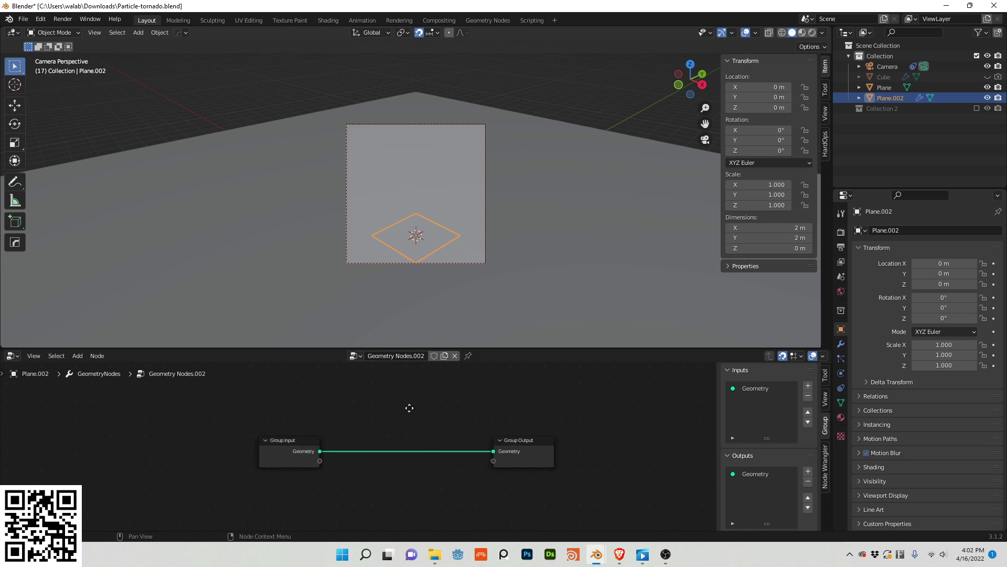
key("shift+a")
left_click(372, 319)
type("c")
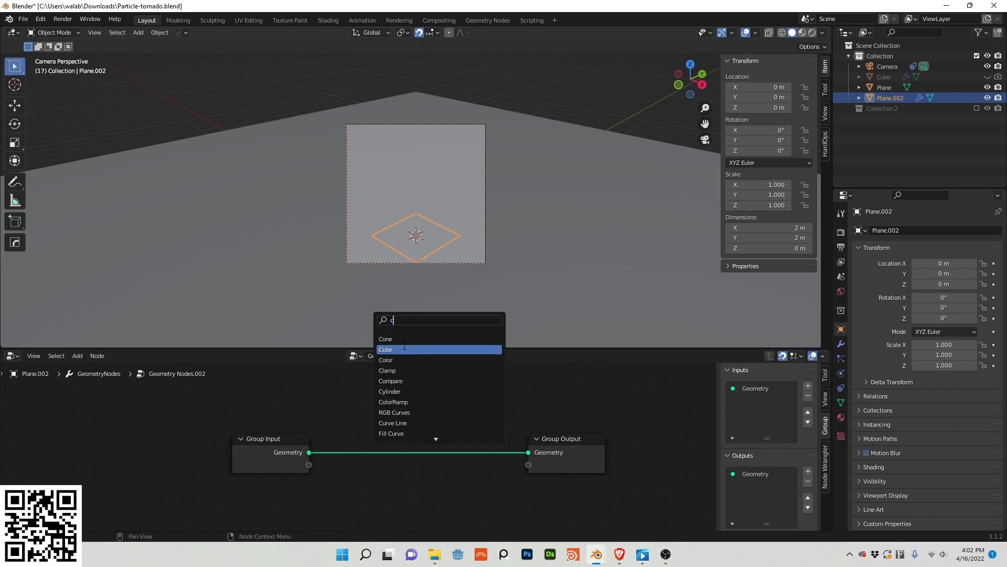
type("urv")
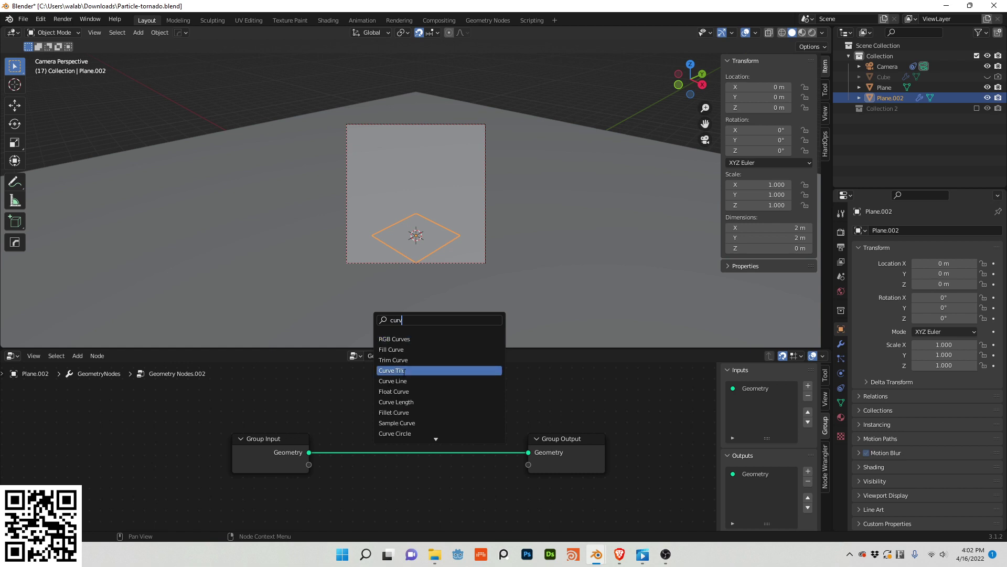
left_click(393, 381)
left_click(382, 440)
left_click_drag(276, 452, 355, 489)
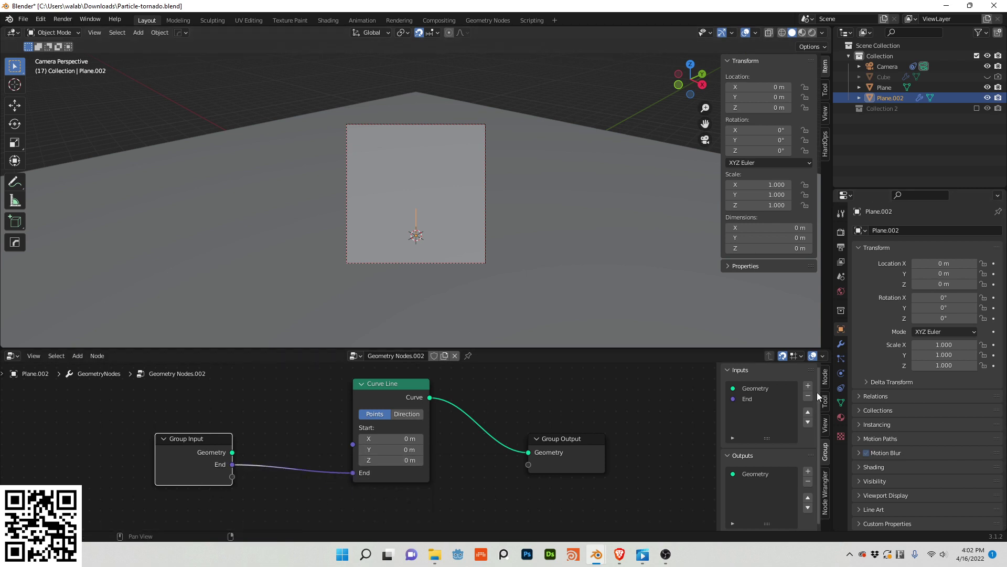
Try an End Z value of 2 m in the plane's geometry nodes modifier
left_click(841, 344)
left_click_drag(924, 300, 980, 296)
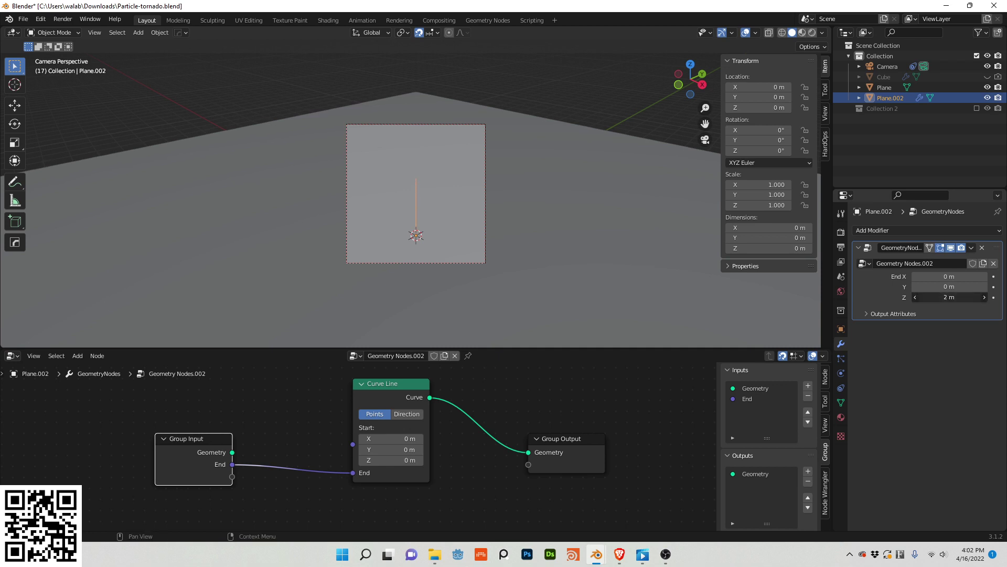
right_click(949, 297)
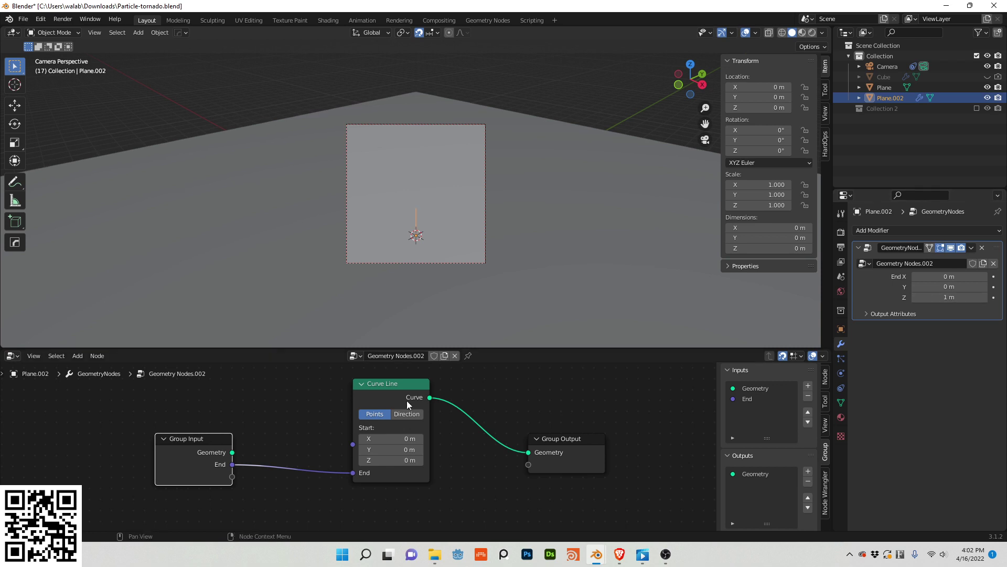
Insert a Resample Curve node between the Curve Line and Group Output nodes
key("shift+a")
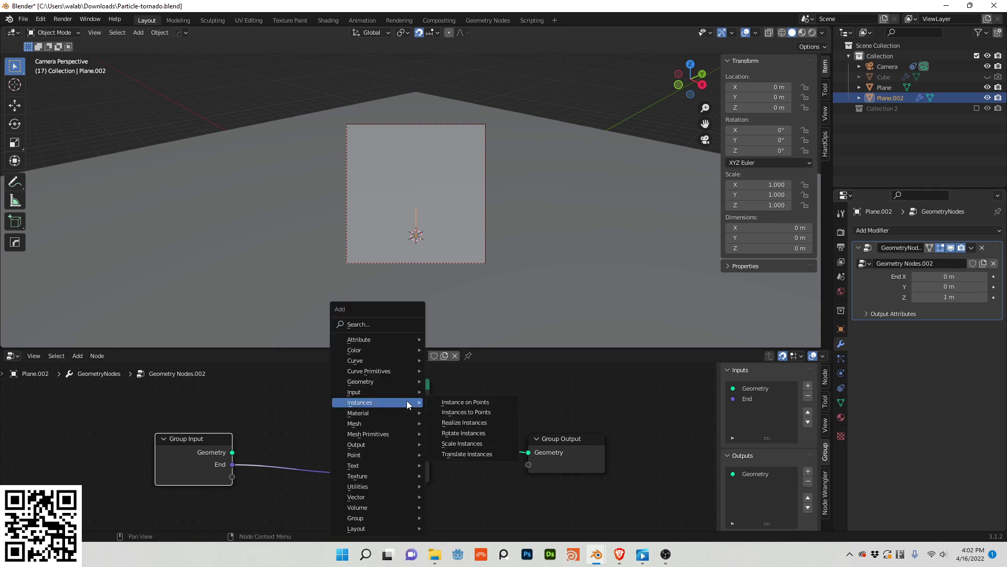
left_click(367, 327)
type("res")
key("Return")
left_click(512, 415)
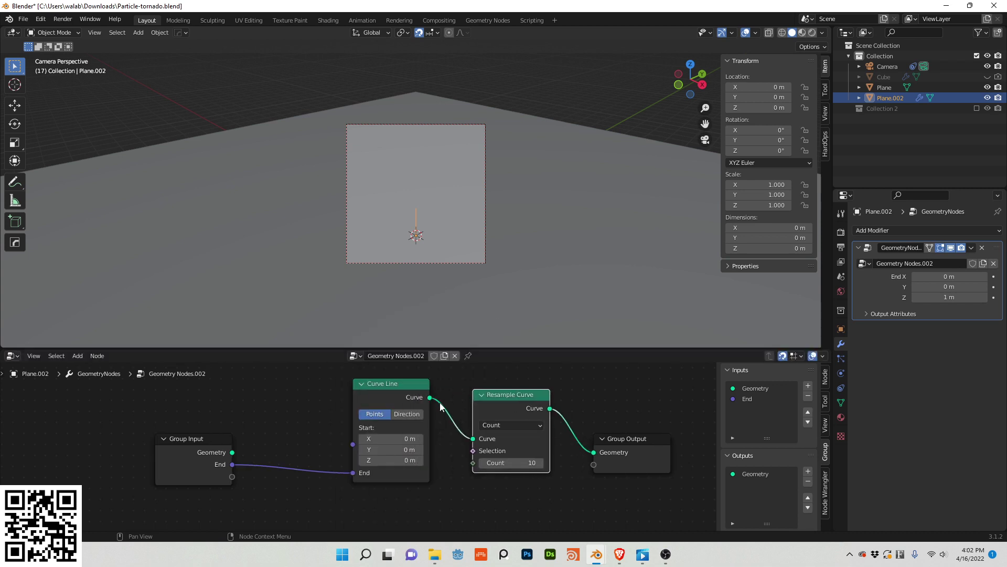
scroll(433, 203, "up", 4)
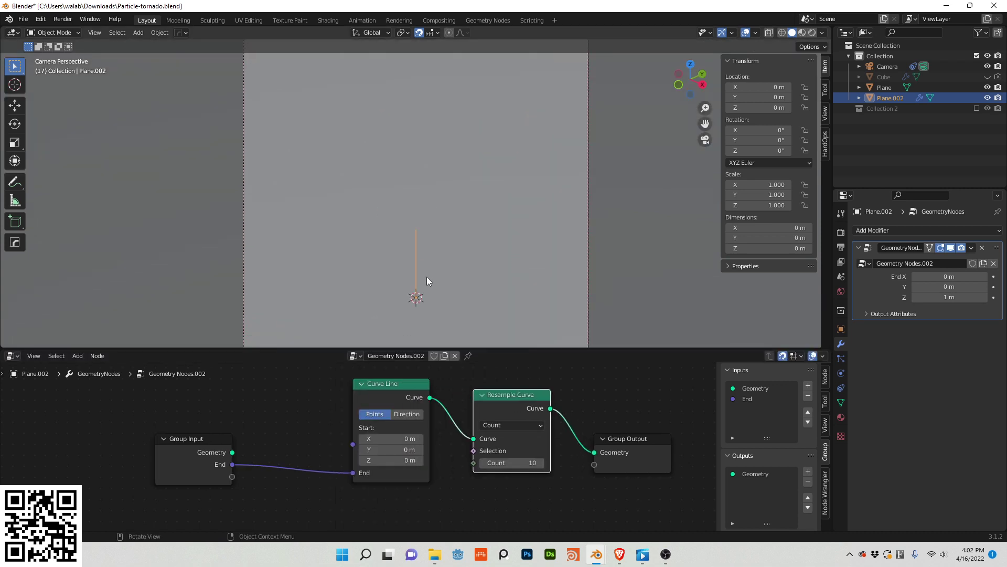
key("Tab")
key("Tab")
left_click_drag(415, 241, 426, 240)
Insert a Capture Attribute node between the Resample Curve and Group Output nodes
middle_click_drag(482, 394, 381, 383)
key("shift+a")
left_click(375, 324)
type("ca")
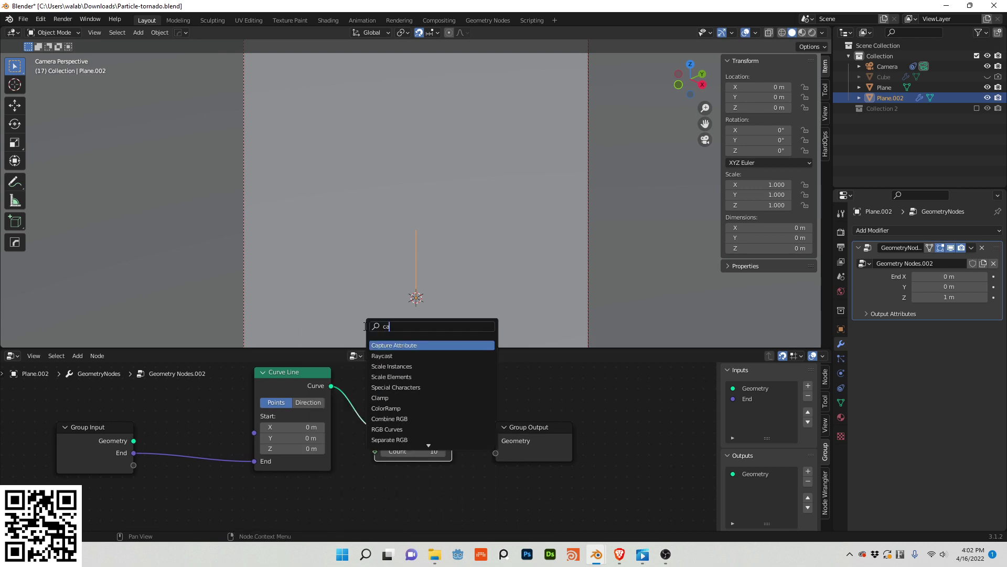
left_click(394, 345)
left_click(513, 438)
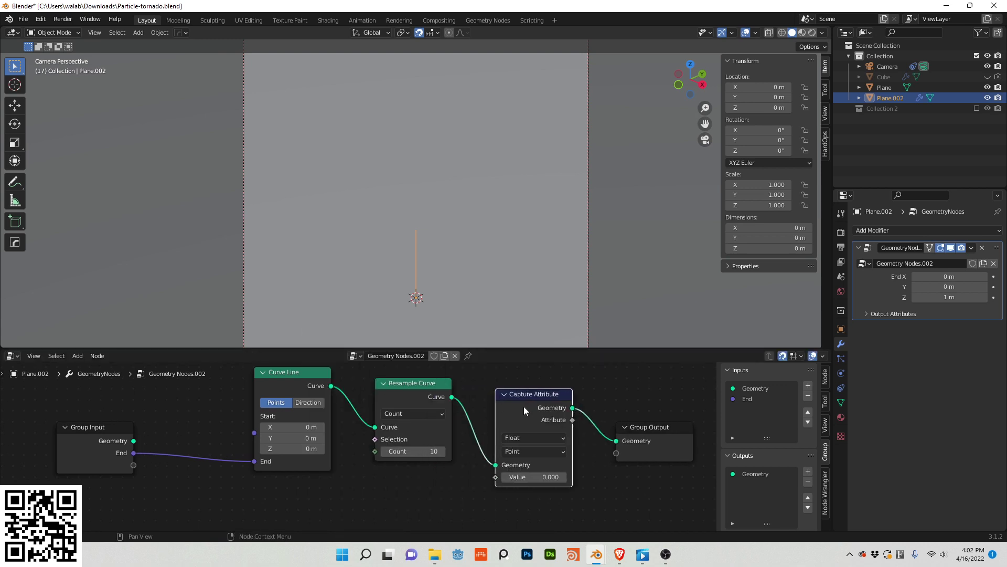
Add a Spline Parameter node below Resample Curve and connect its Factor to the Value input of Capture Attribute
key("shift+a")
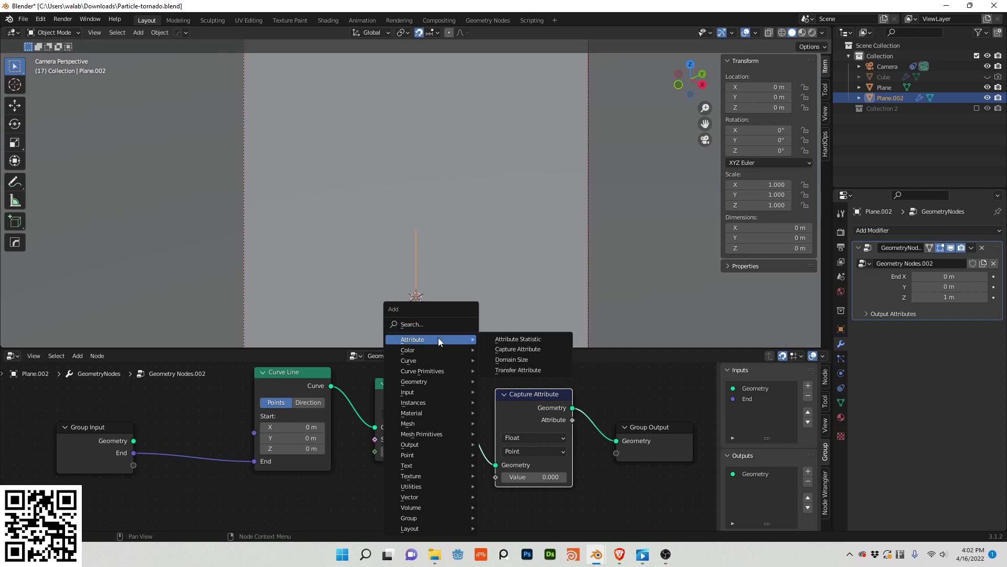
left_click(435, 324)
type("spli")
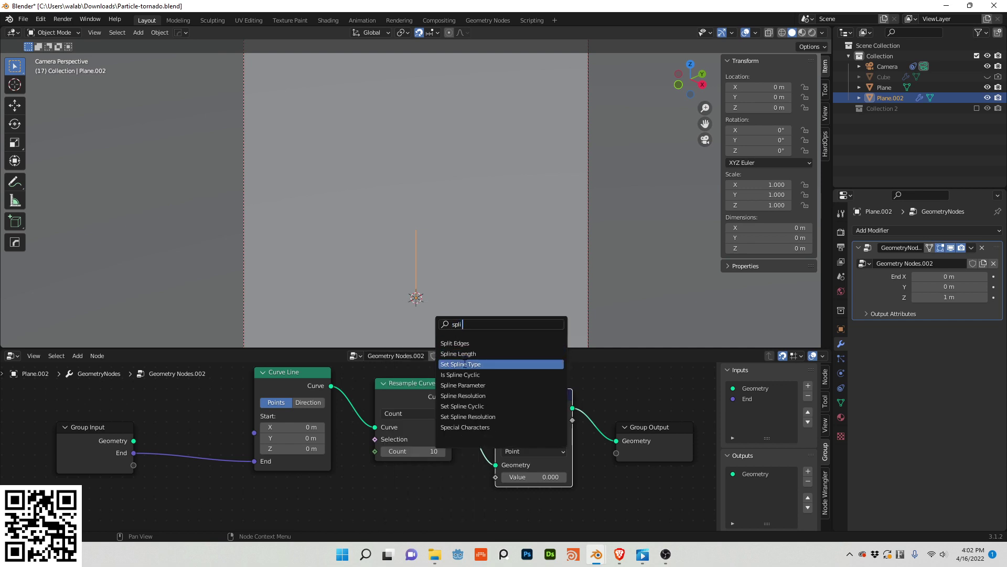
type(" p")
left_click(477, 343)
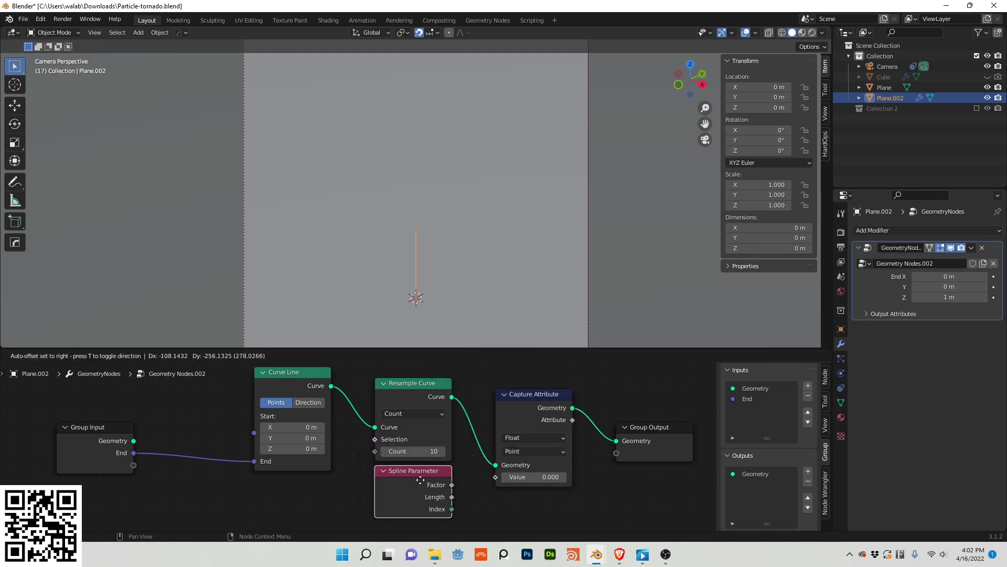
left_click(420, 480)
left_click_drag(447, 486, 496, 478)
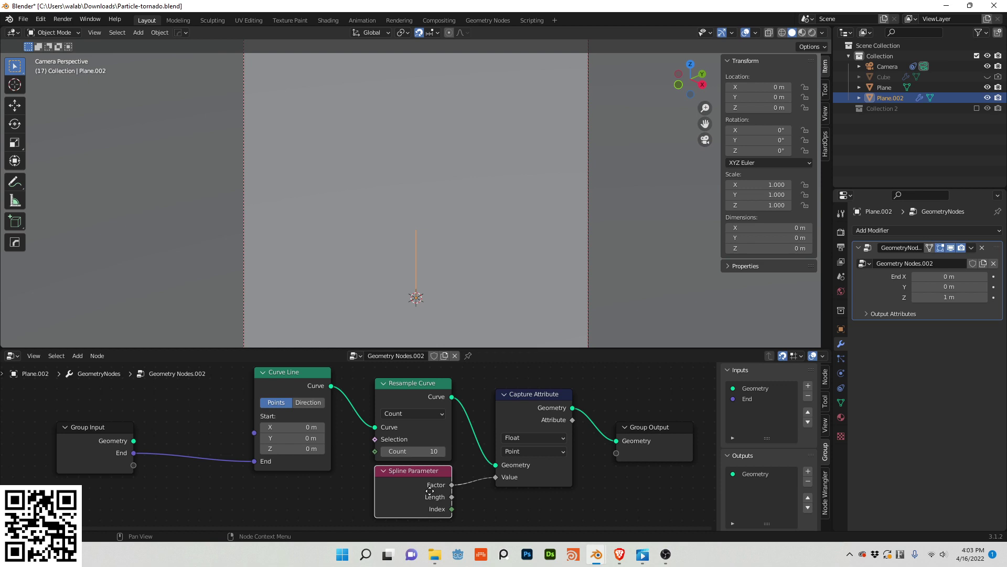
mouse_move(430, 490)
left_mouse_down()
mouse_move(433, 506)
mouse_move(428, 492)
mouse_move(418, 503)
left_mouse_up()
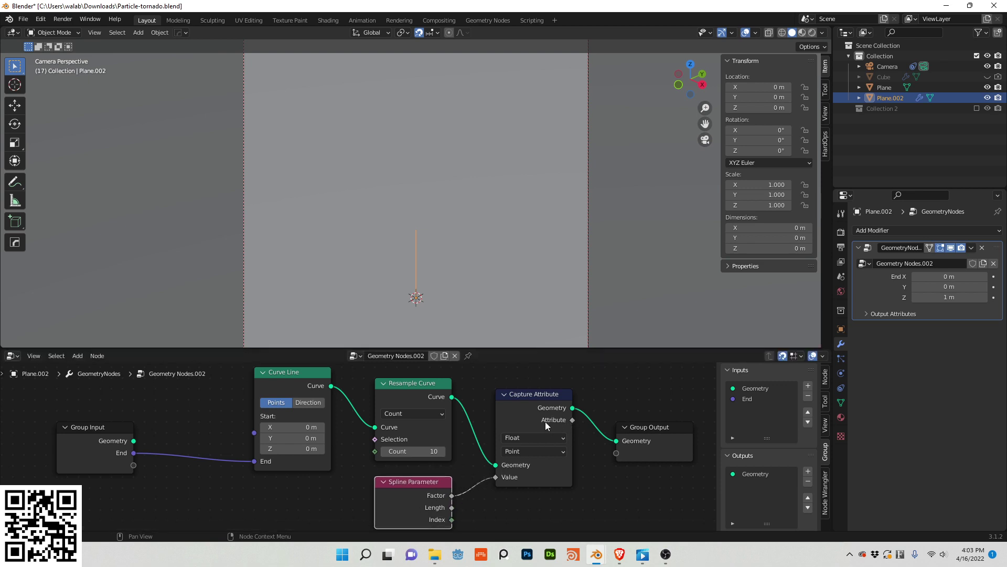
middle_click_drag(542, 422, 450, 392)
scroll(450, 391, "down", 1)
key("shift+a")
mouse_move(450, 391)
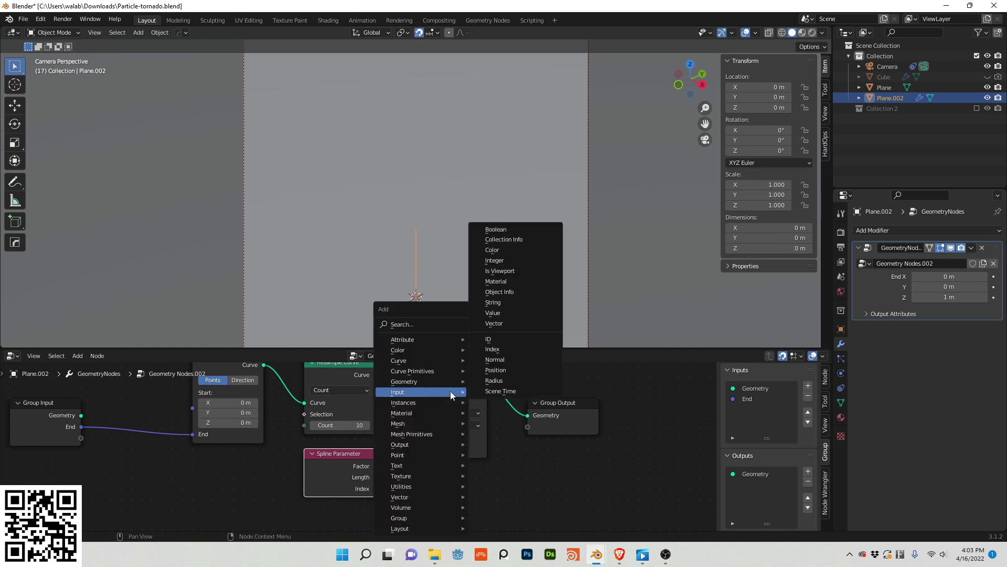
left_click(427, 325)
type("set")
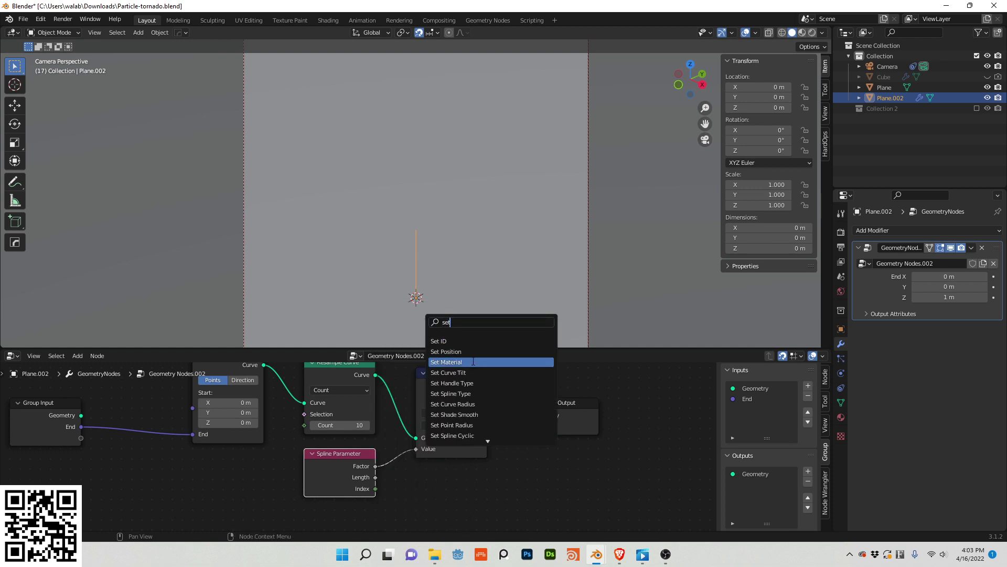
key("Escape")
Insert a Curve to Mesh node between the Capture Attribute and Group Output nodes
key("shift+a")
left_click(467, 324)
type("c")
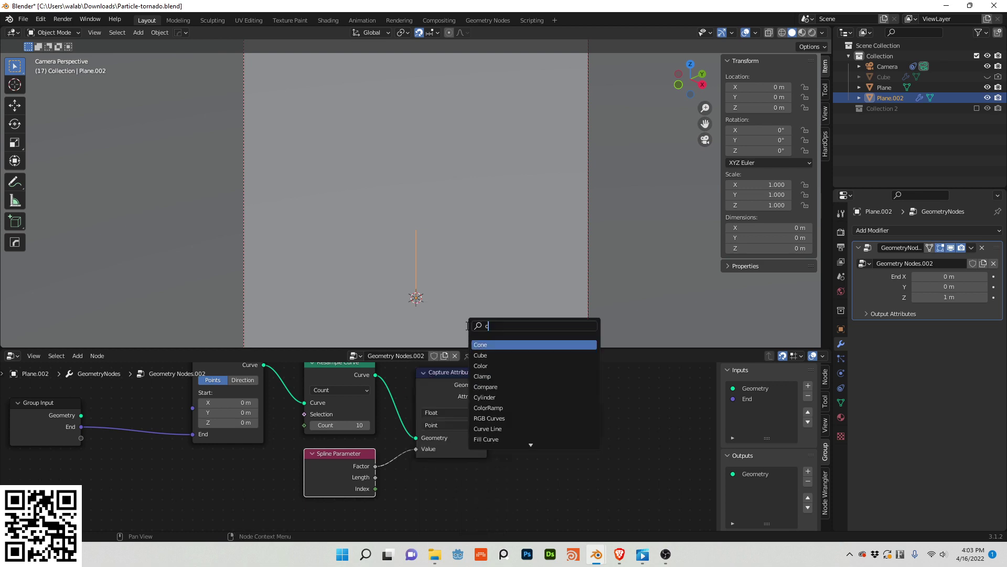
type("urve")
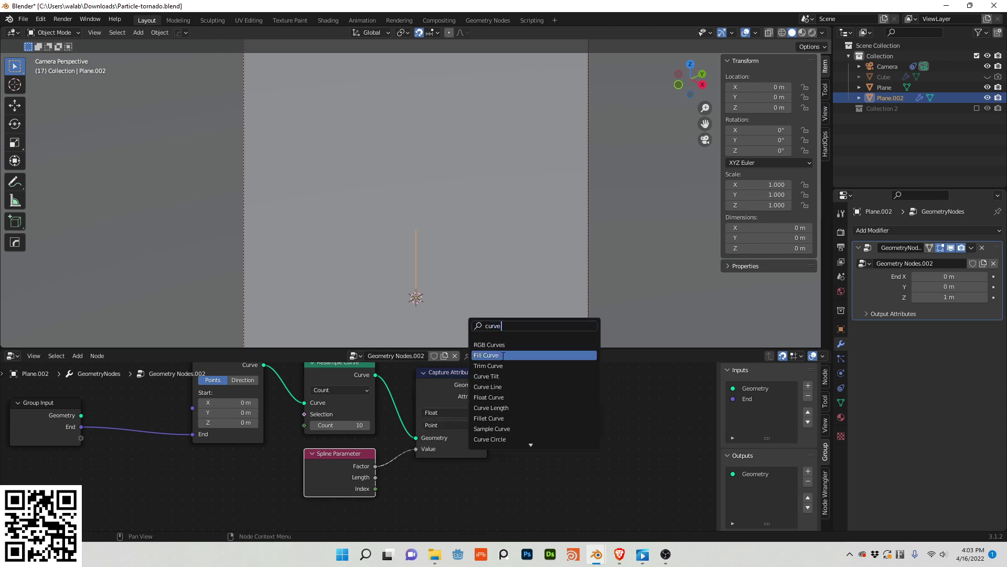
type(" to m")
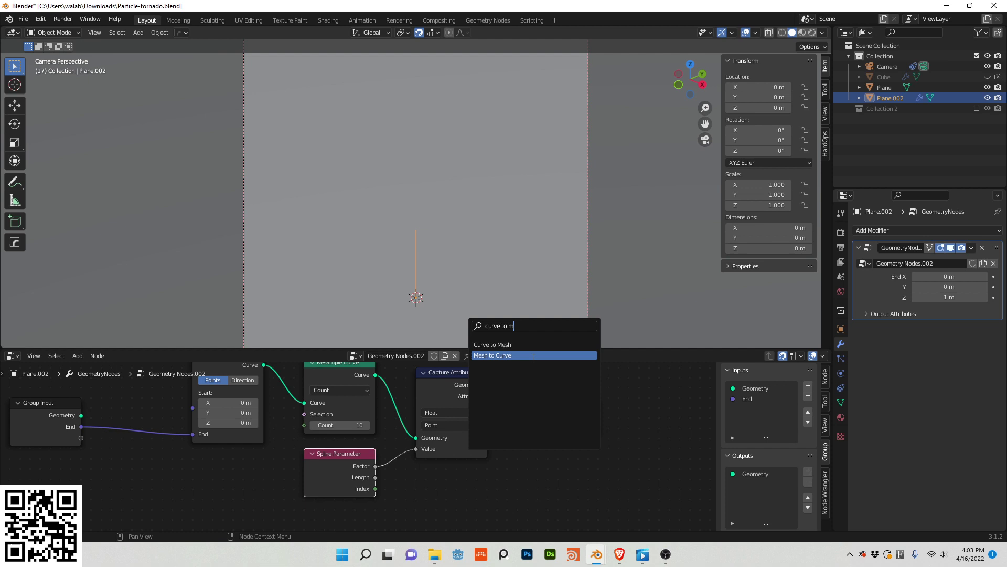
key("Return")
left_click(582, 398)
Insert a Set Curve Radius node between the Capture Attribute and Curve to Mesh nodes
key("shift+a")
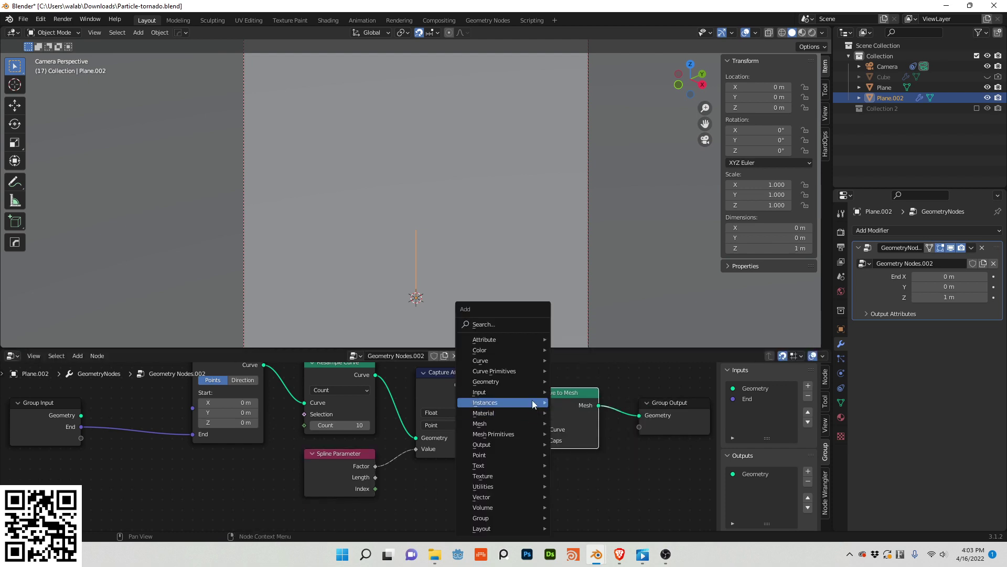
mouse_move(531, 400)
left_click(500, 324)
type("setr c")
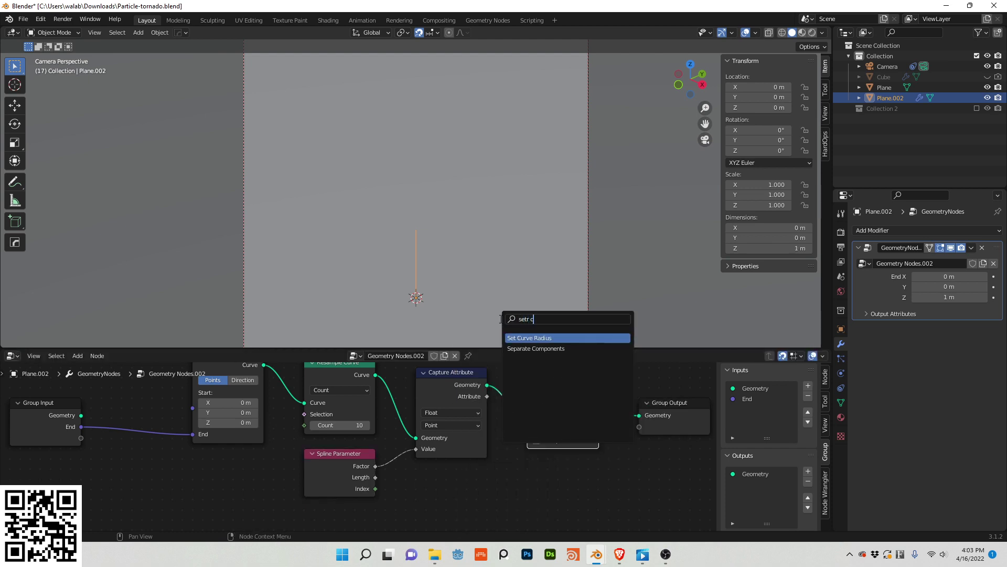
left_click(525, 338)
left_click(530, 415)
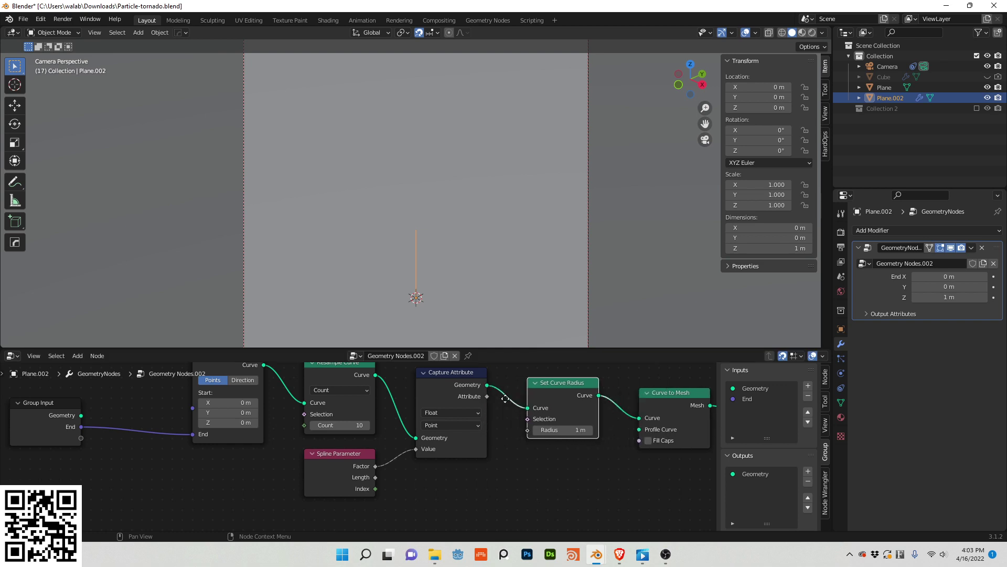
Add a Curve Circle node below Set Curve Radius and connect its Curve output to the Profile Curve input of Curve to Mesh
middle_click_drag(529, 417, 409, 417)
key("shift+a")
left_click(395, 326)
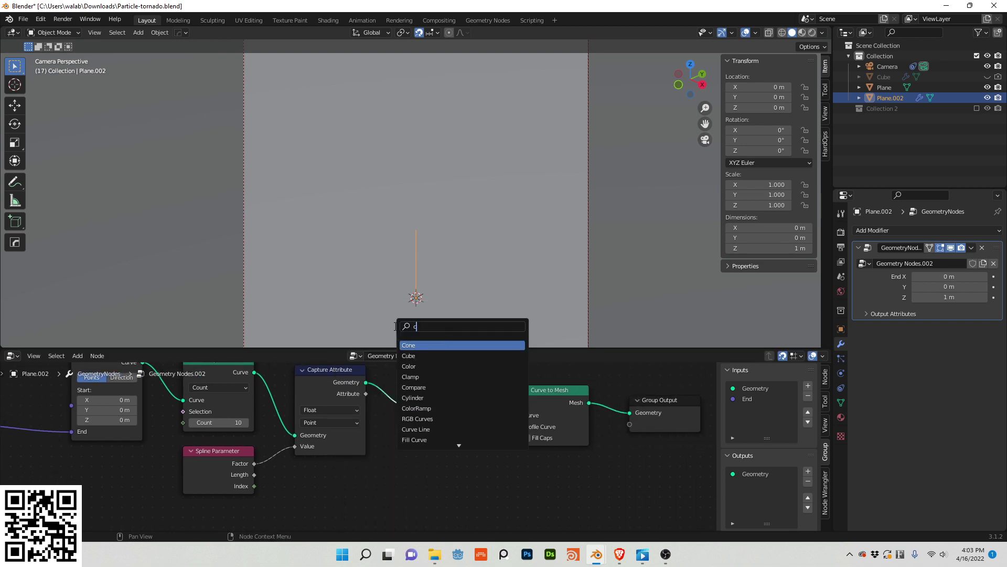
type("cyrvc")
key("BackSpace")
key("BackSpace")
key("BackSpace")
key("BackSpace")
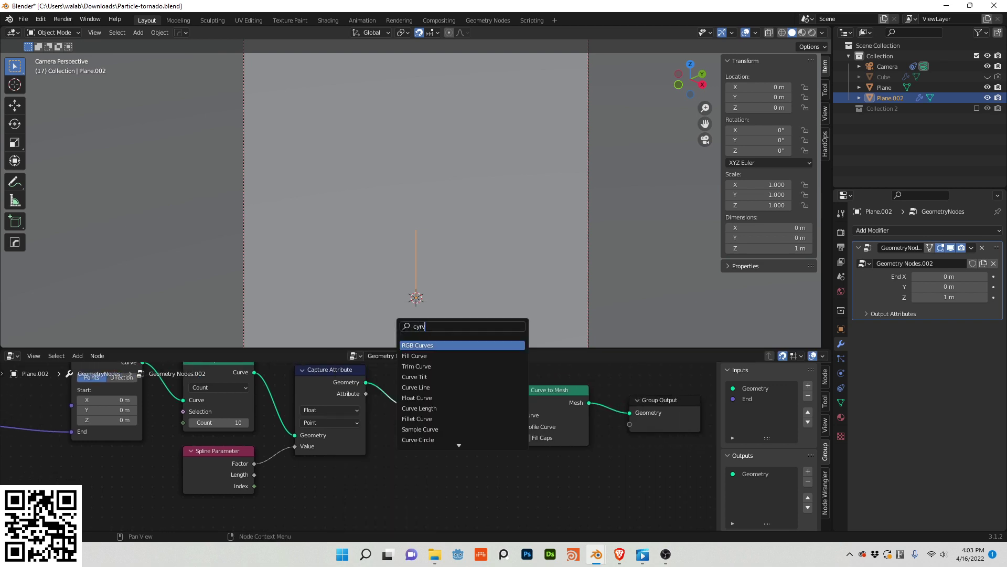
type("urve r")
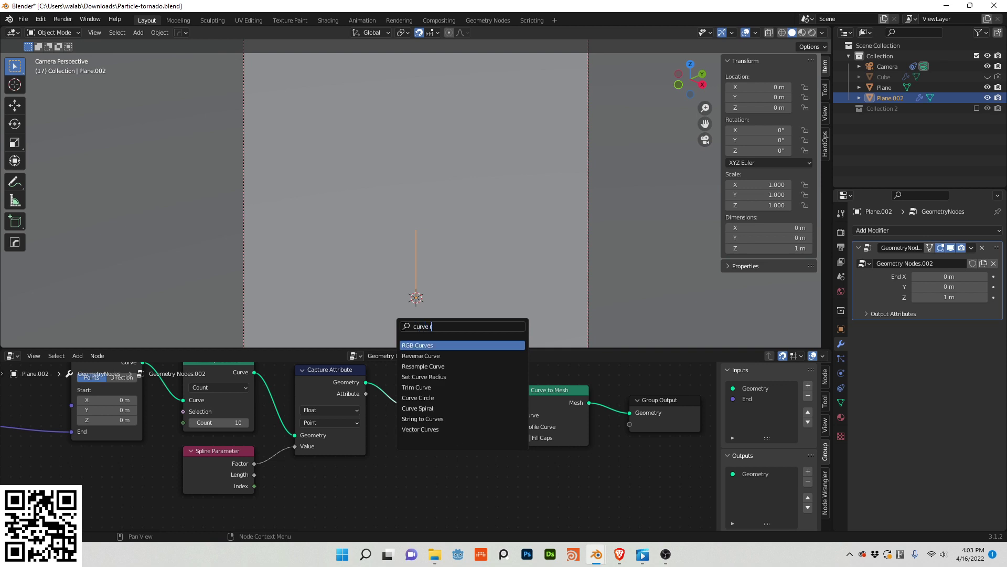
key("Down")
key("Down")
type("ad")
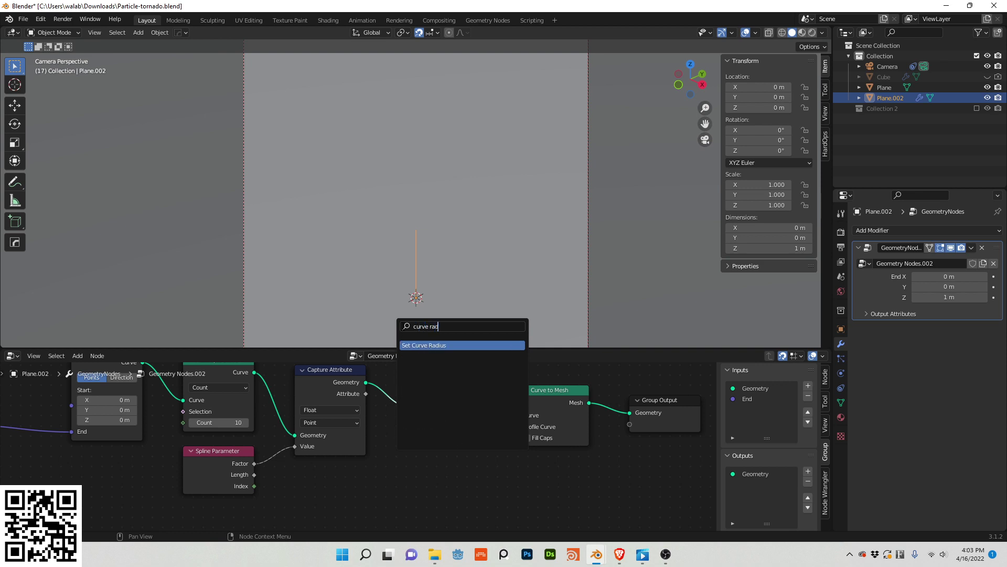
key("ctrl+a")
type("circ")
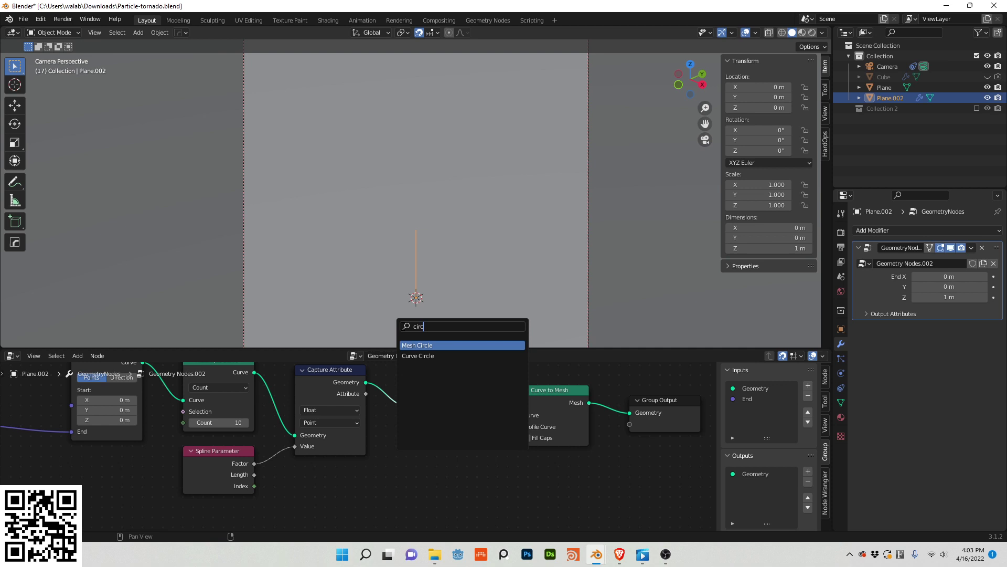
type("le")
key("Down")
key("Return")
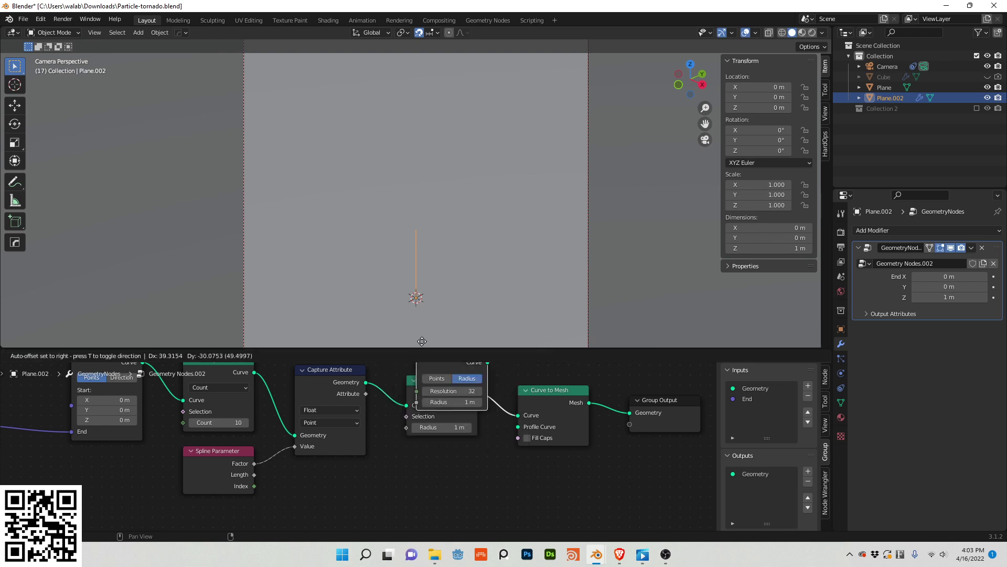
left_click(422, 456)
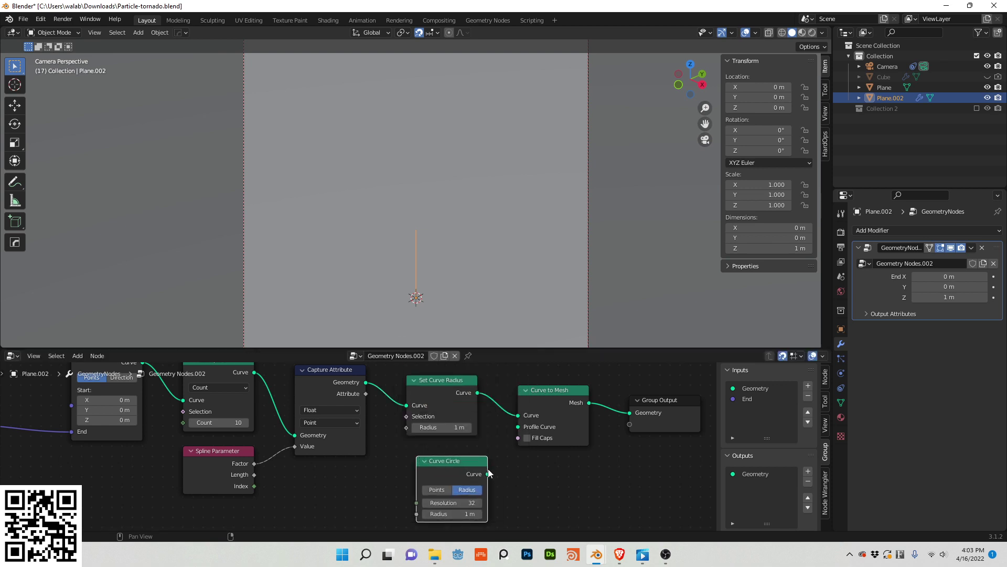
left_click_drag(488, 472, 504, 466)
left_click_drag(521, 426, 518, 427)
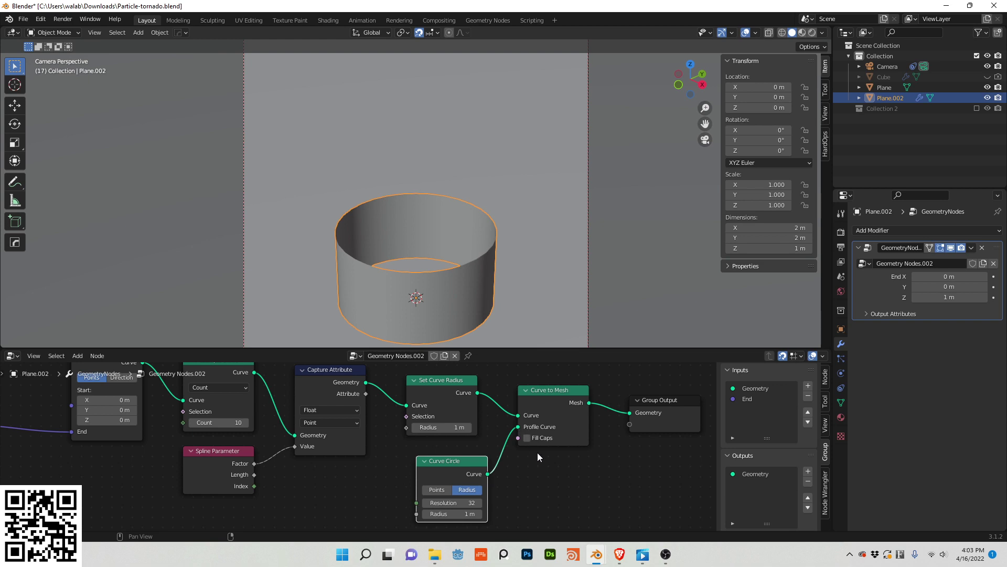
Insert a Distribute Points on Faces node between the Curve to Mesh and Group Output nodes
key("shift+a")
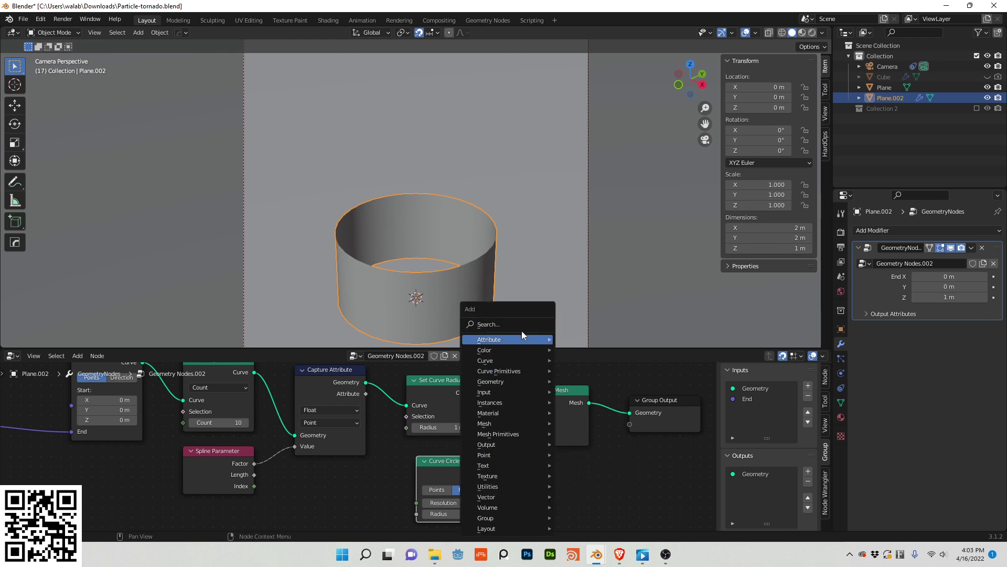
left_click(517, 324)
type("d")
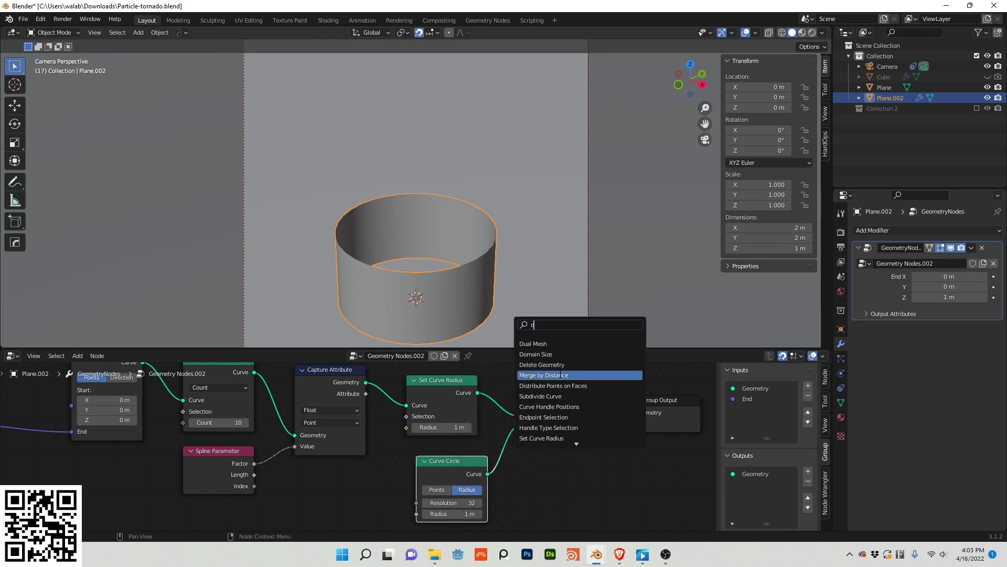
left_click(563, 386)
left_click(584, 422)
Insert a Set Point Radius node between the Distribute Points on Faces and Group Output nodes
middle_click_drag(584, 422, 392, 420)
key("shift+a")
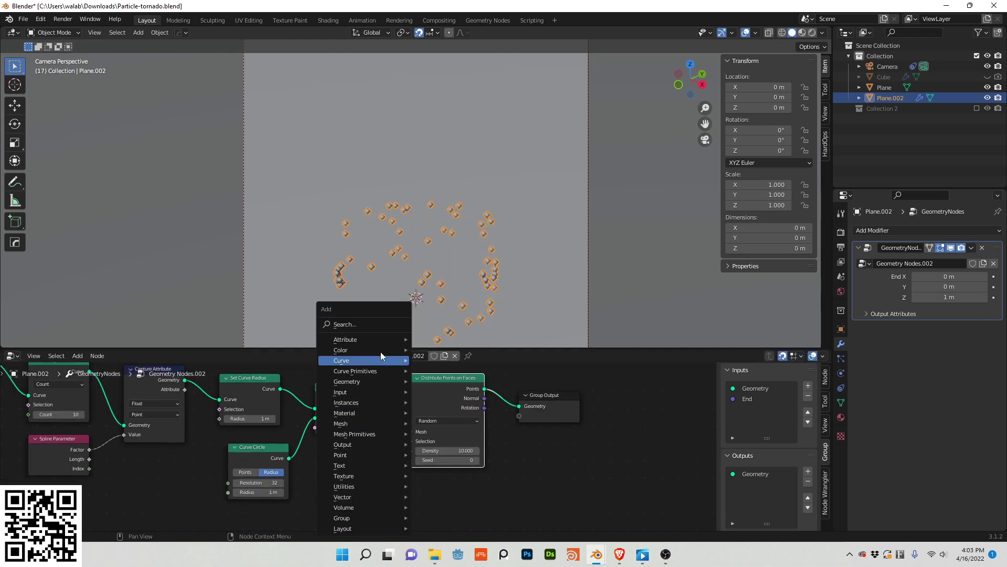
left_click(376, 325)
type("points")
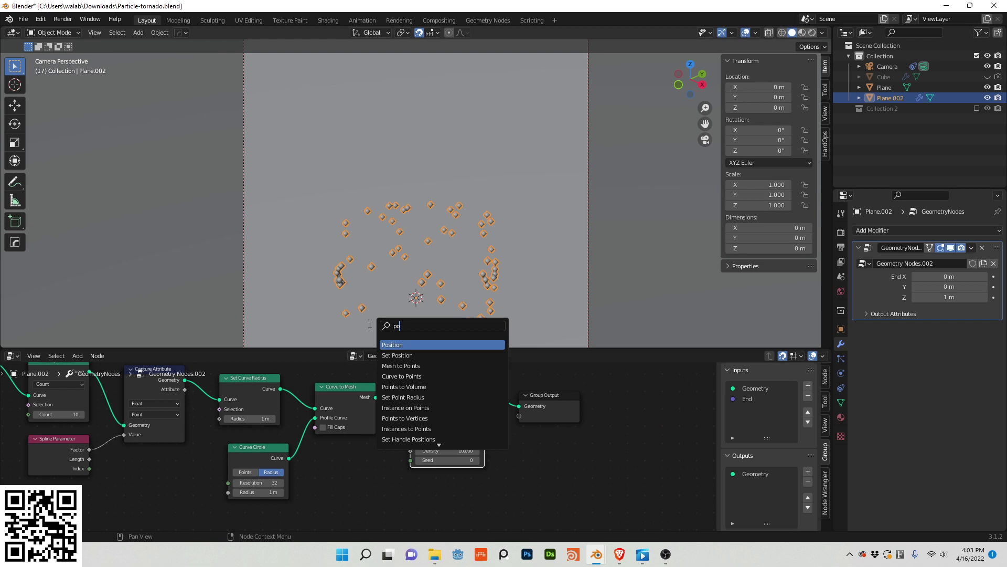
key("Down")
key("Down")
key("Down")
key("Down")
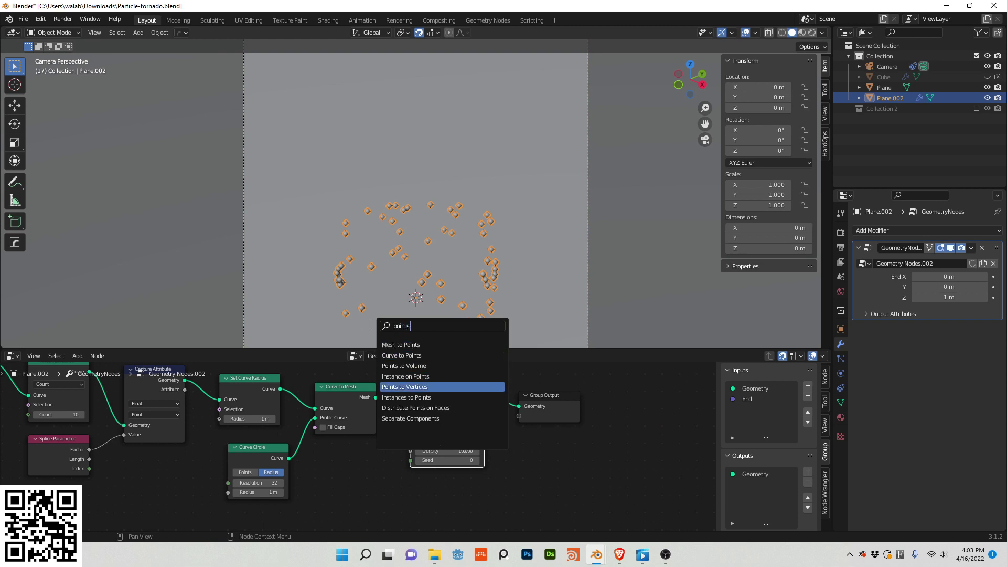
key("Down")
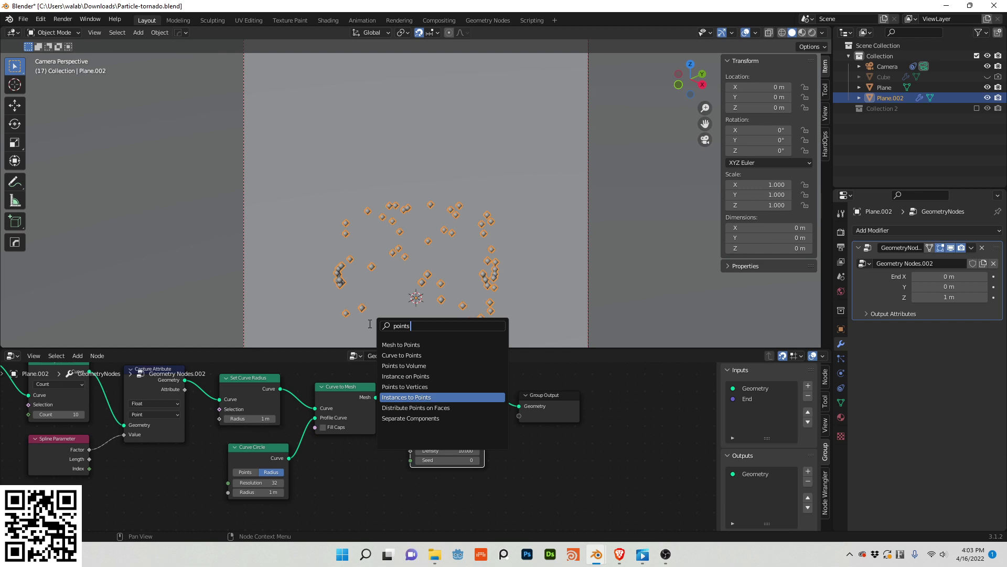
key("ctrl+a")
type("radius")
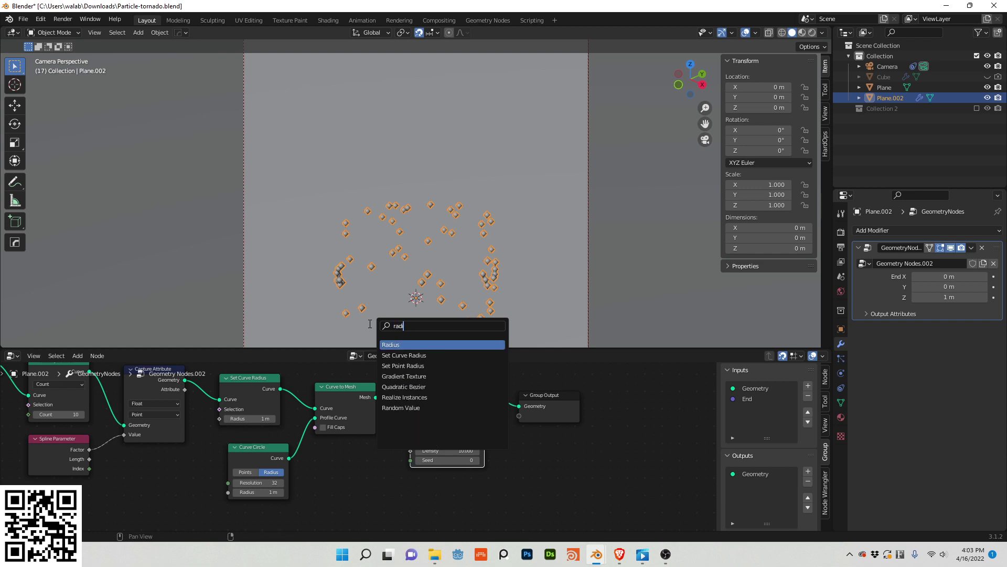
key("Down")
key("Down")
key("Return")
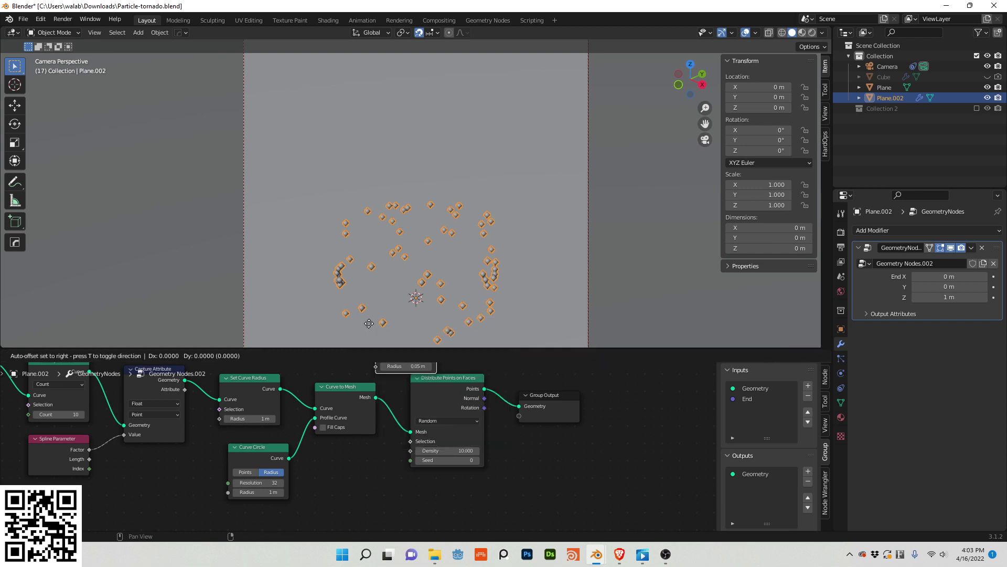
left_click(459, 390)
Move the Group Input node slightly lower beside Curve Line and set the Curve Circle resolution to 8
middle_click_drag(460, 390, 435, 384)
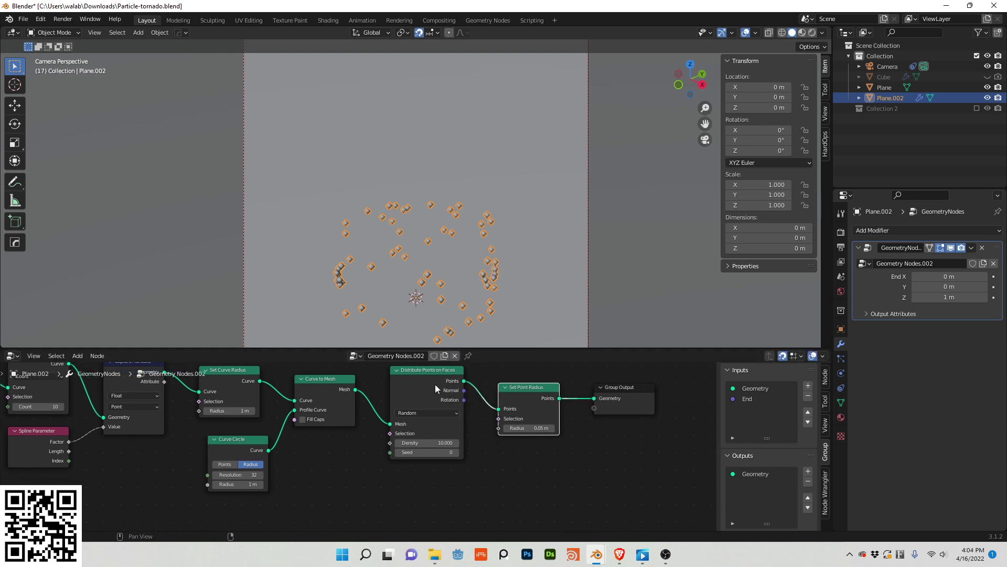
middle_click_drag(325, 474, 440, 469)
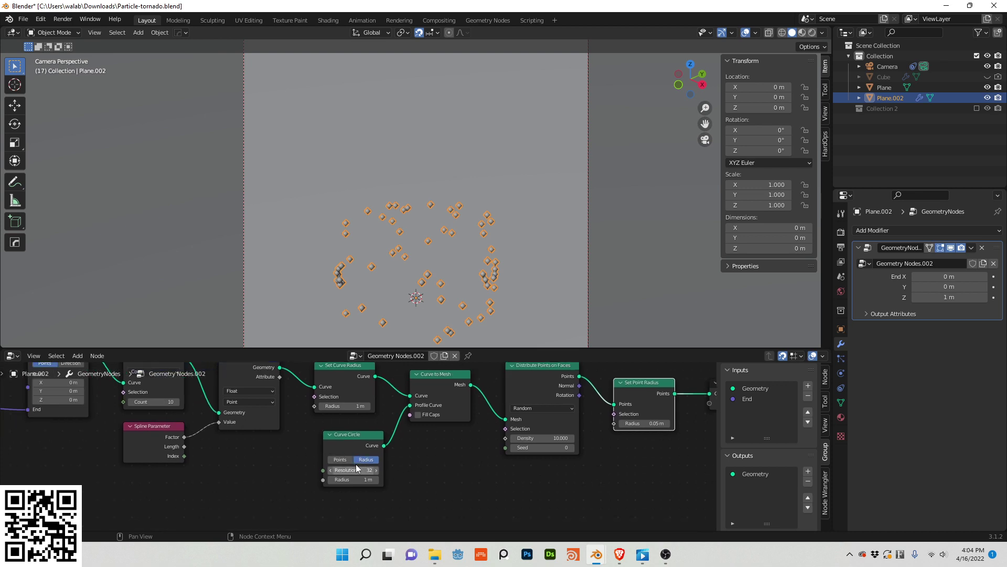
middle_click_drag(313, 444, 372, 445)
scroll(338, 464, "down", 3)
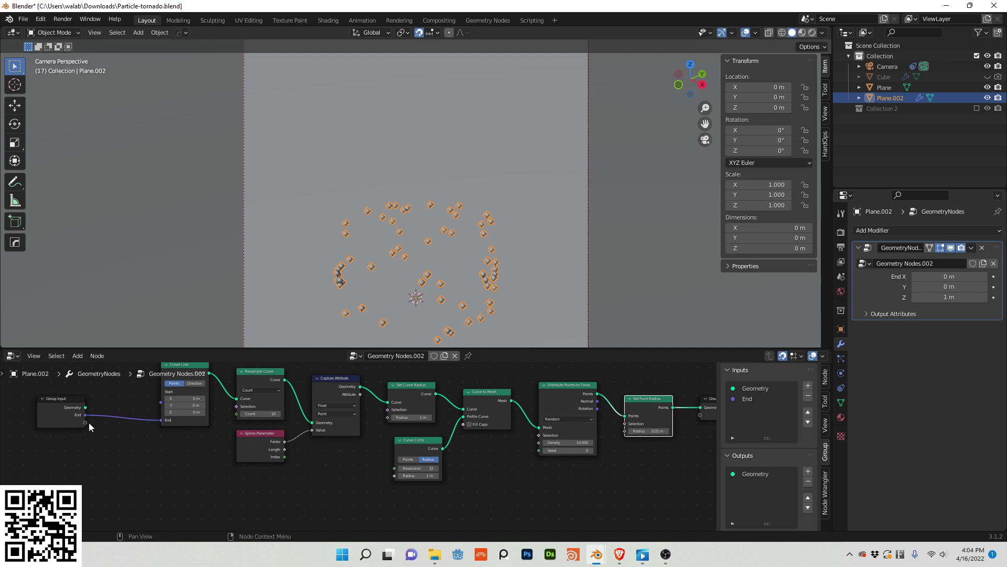
left_click_drag(72, 423, 100, 458)
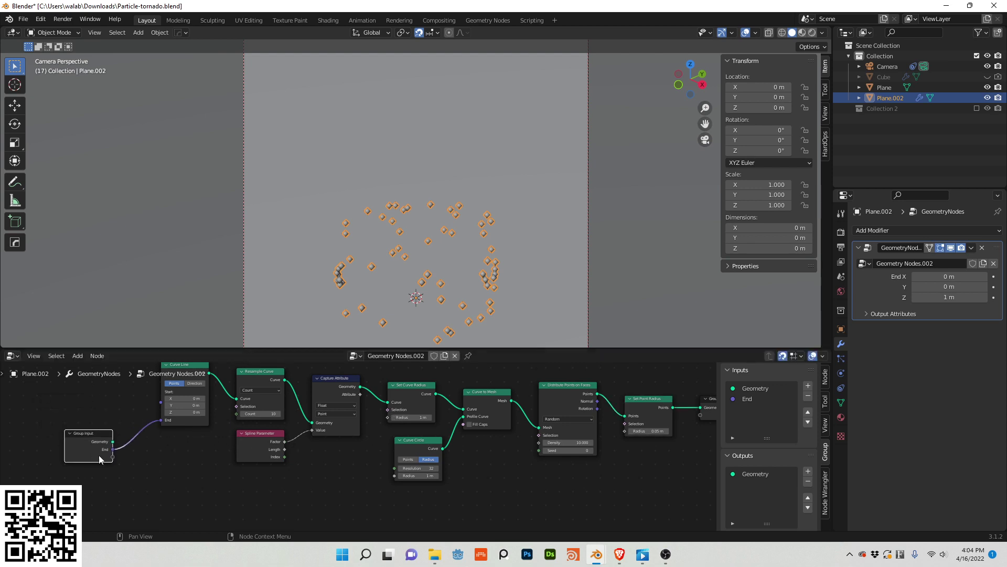
left_click(426, 468)
type("8")
key("Return")
scroll(435, 470, "up", 2)
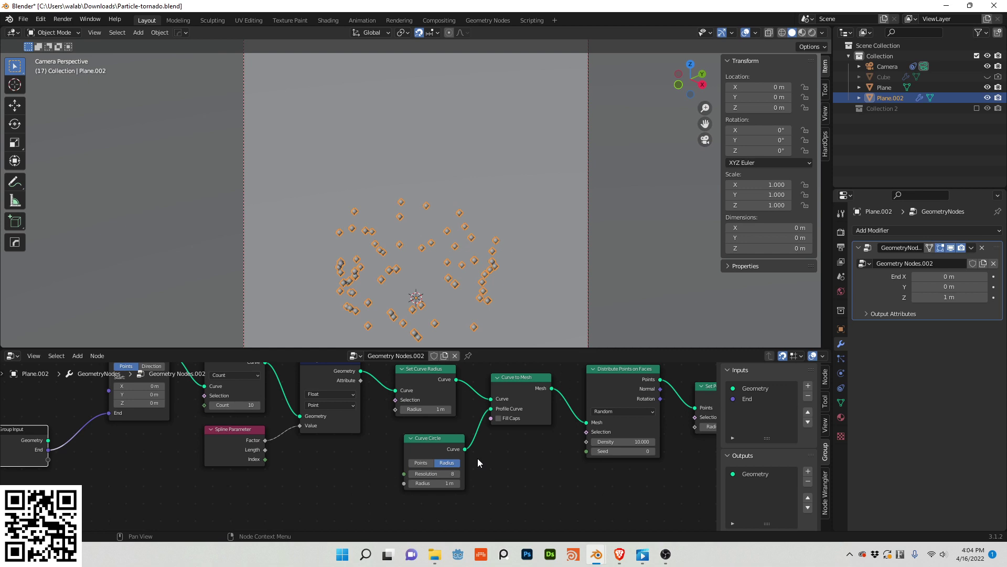
Set the Distribute Points on Faces density to 10000 and save the file
left_click(616, 441)
type("10000")
key("Return")
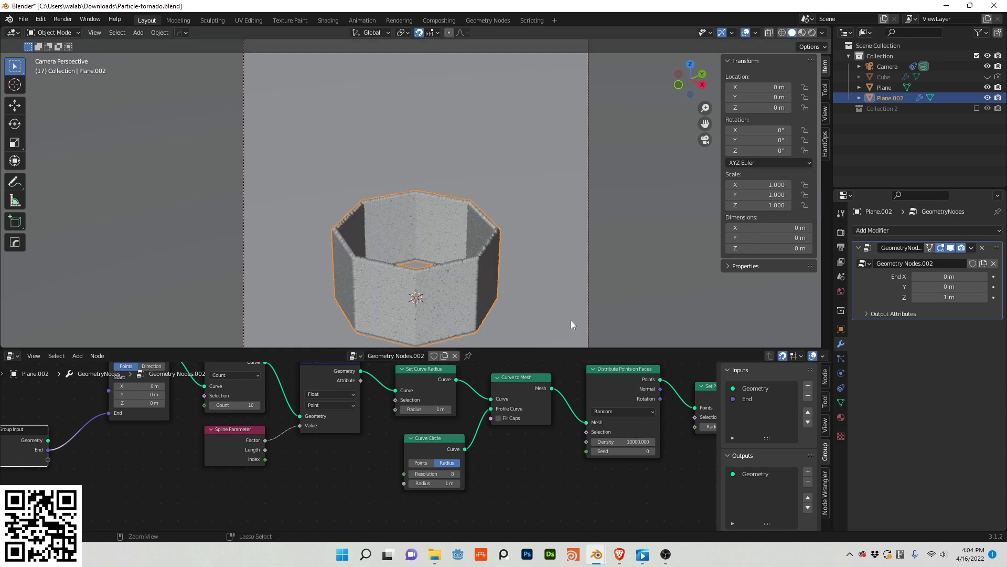
key("ctrl+s")
middle_click_drag(554, 290, 548, 285, "shift")
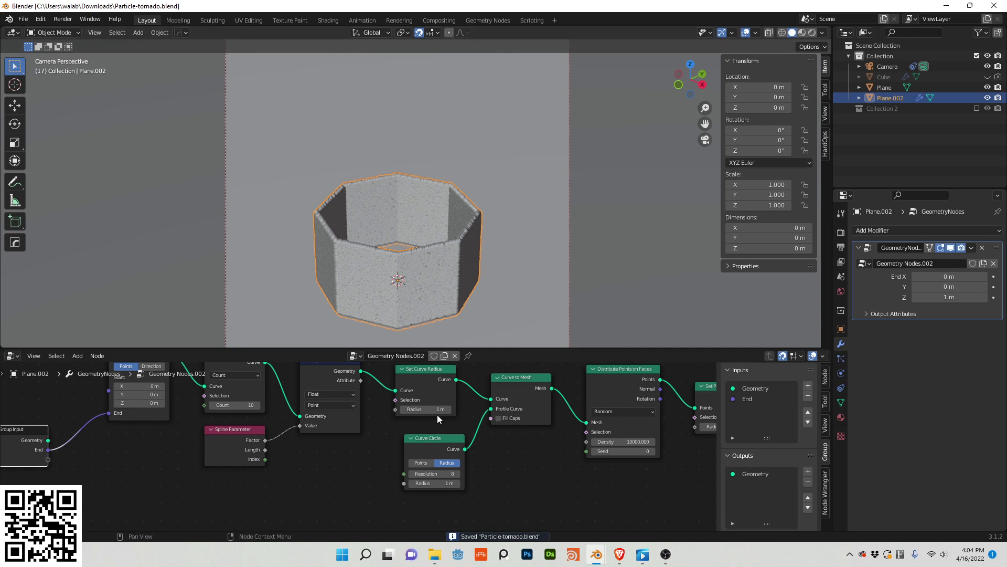
Try a smaller Radius on the Set Curve Radius node and undo it
left_click_drag(429, 409, 373, 410)
key("ctrl+z")
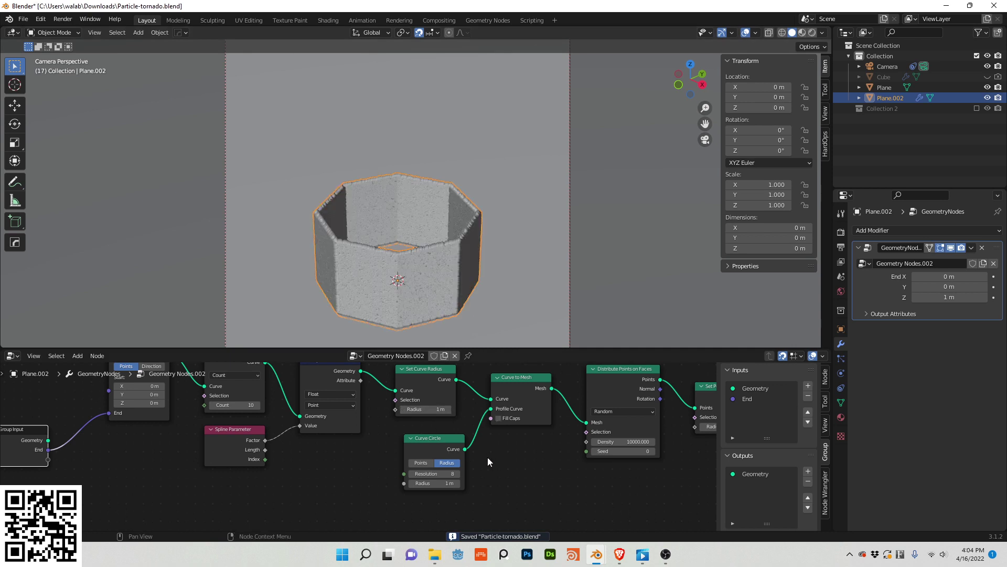
Add a Random Value node below Distribute Points on Faces and connect its Value to the Radius input of Set Point Radius
middle_click_drag(487, 458, 378, 452)
key("shift+a")
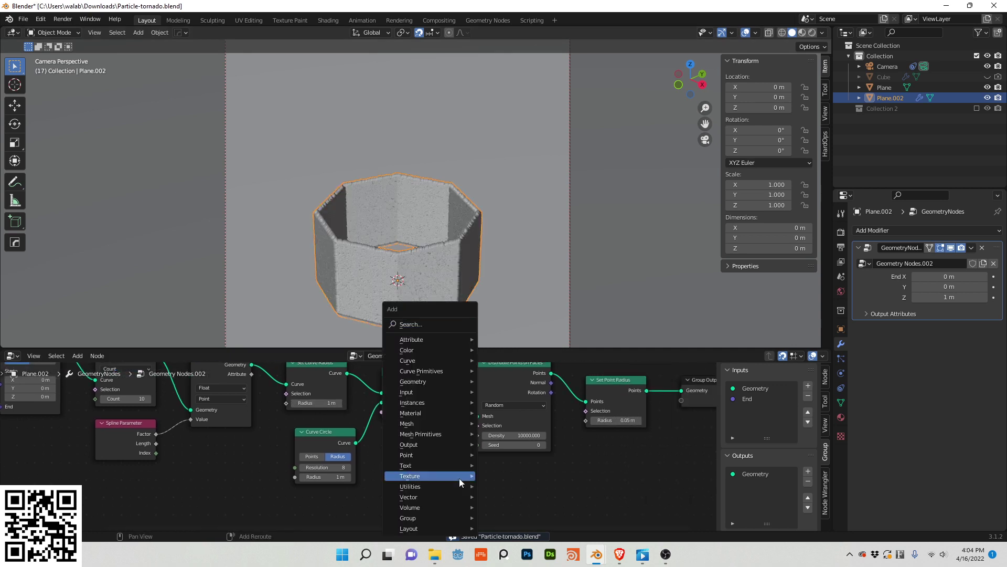
left_click(429, 327)
type("ra")
left_click(464, 378)
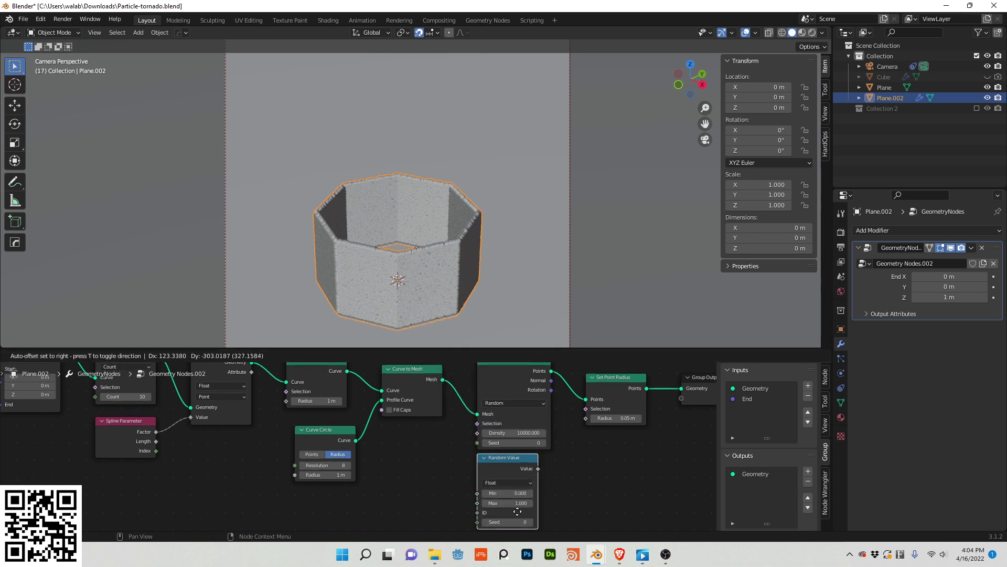
left_click(517, 511)
left_click_drag(538, 468, 571, 451)
left_click_drag(592, 417, 590, 417)
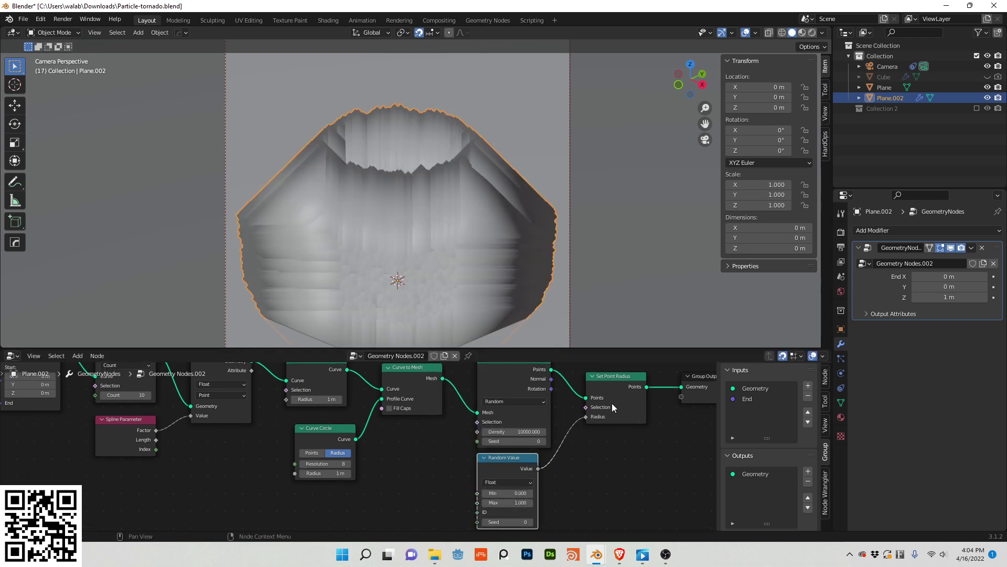
Set the Random Value node's Min to 0.001 and Max to 0.003
left_click(502, 496)
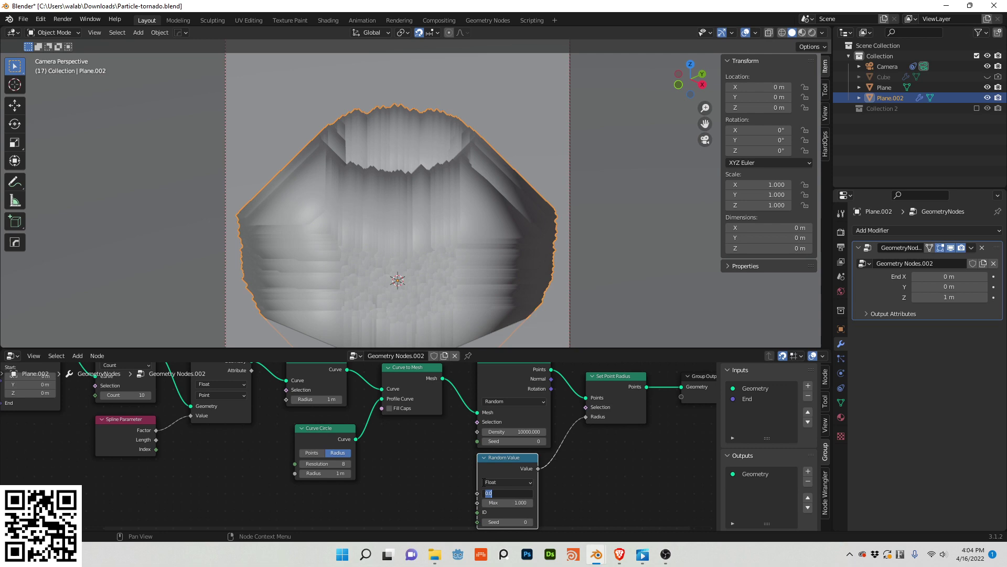
type(".001")
key("Tab")
type(".001")
key("Return")
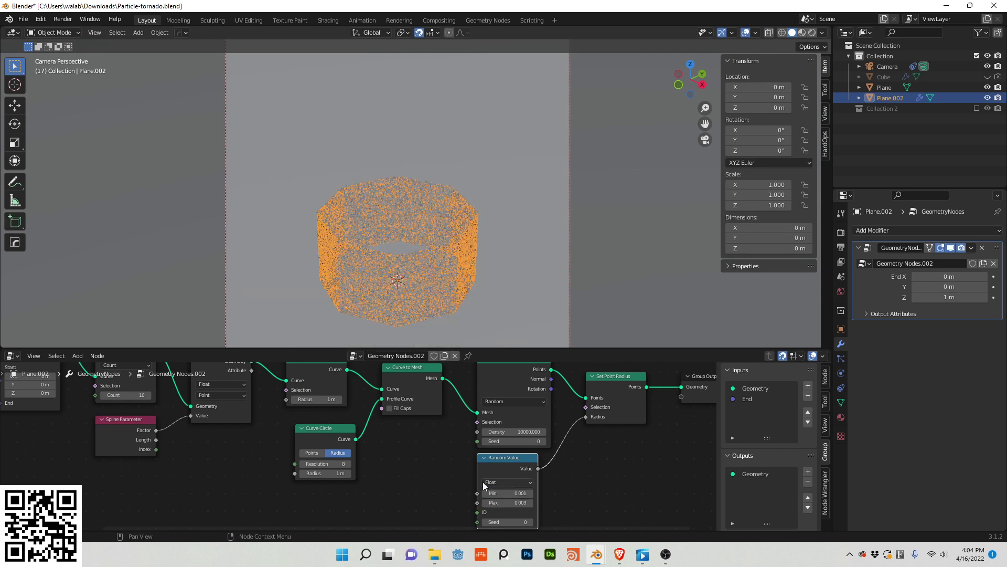
Try a different Radius on the Set Curve Radius node while checking the point cloud, and undo the change
left_click(496, 303)
scroll(495, 303, "up", 3)
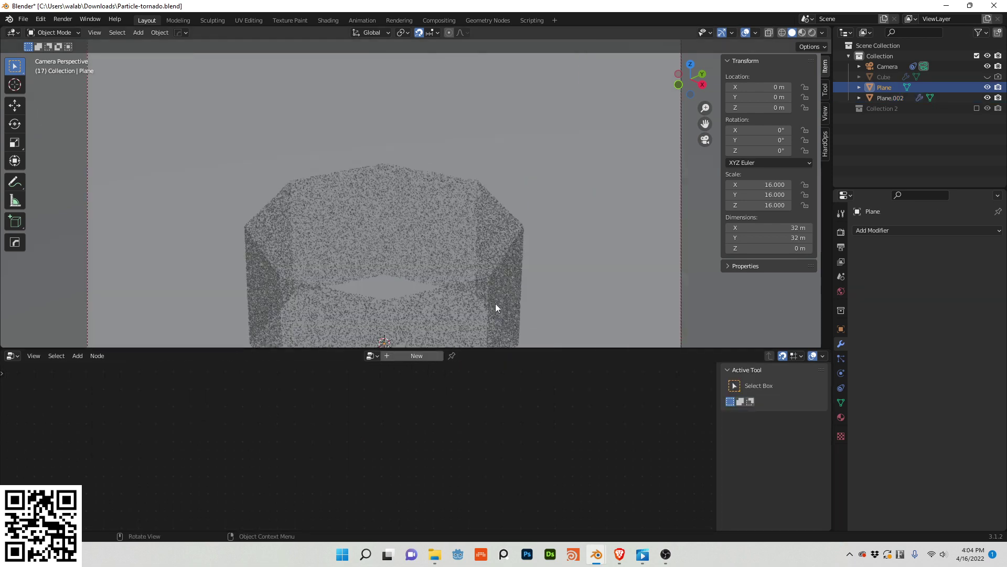
left_click(495, 303)
middle_click_drag(463, 427, 404, 429)
scroll(425, 440, "down", 2)
mouse_move(290, 402)
left_mouse_down()
mouse_move(320, 402)
mouse_move(308, 402)
left_mouse_up()
key("ctrl+z")
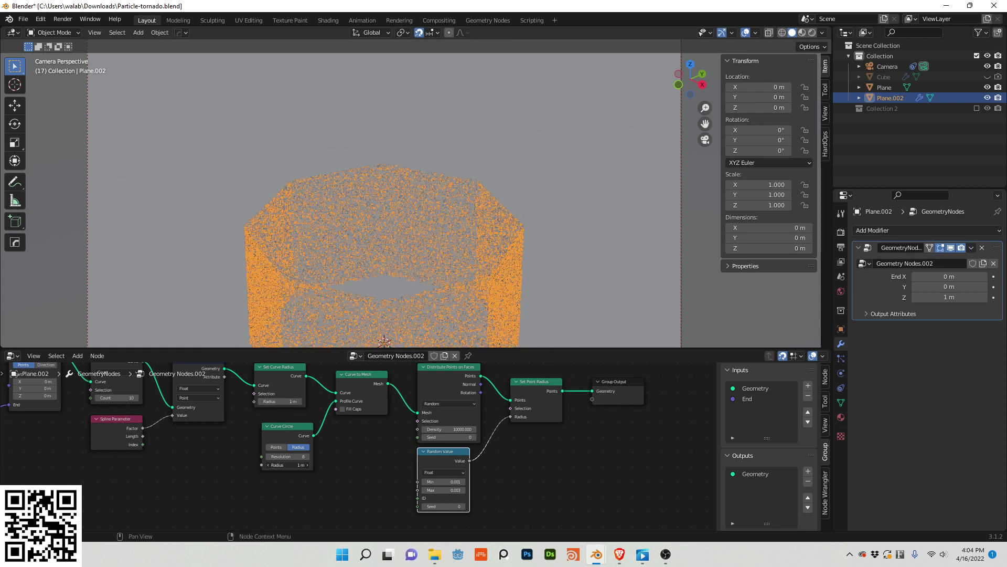
mouse_move(292, 464)
left_mouse_down()
mouse_move(278, 465)
mouse_move(292, 464)
left_mouse_up()
Insert a Set Position node between the Set Point Radius and Group Output nodes
key("shift+a")
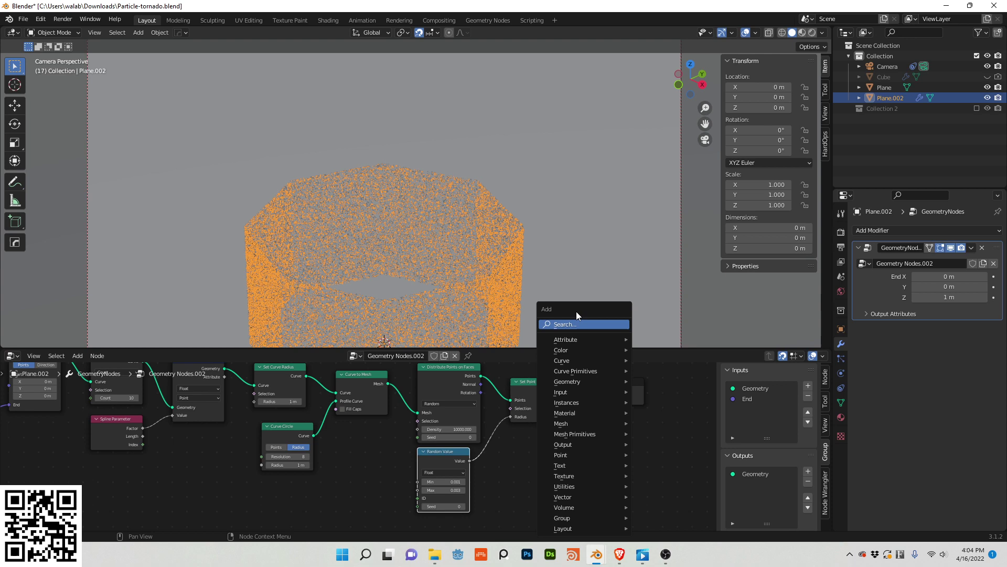
left_click(576, 311)
type("set")
left_click(600, 350)
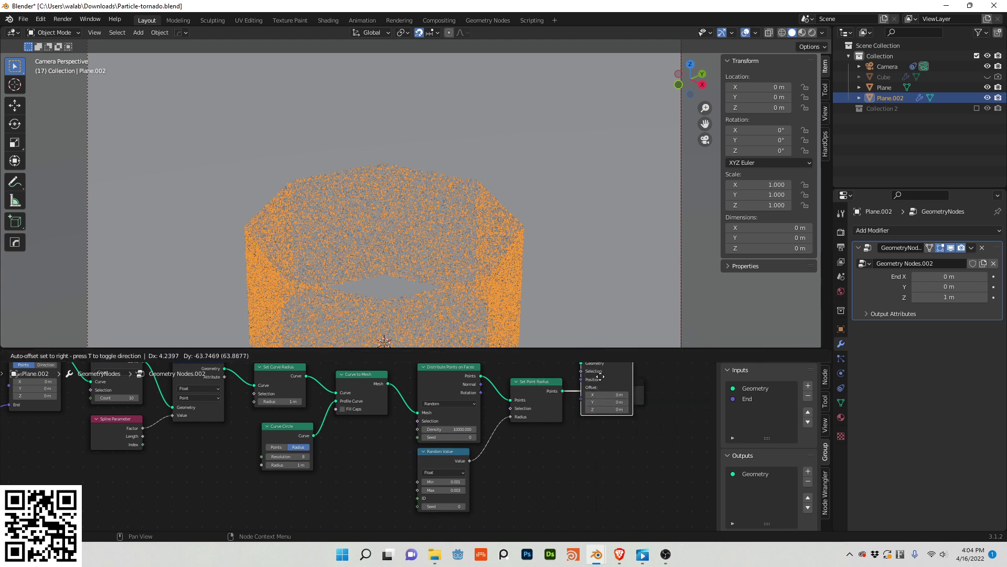
left_click(572, 442)
Add a Join Geometry node and place it between the Set Position and Group Output nodes
middle_click_drag(530, 453, 550, 448)
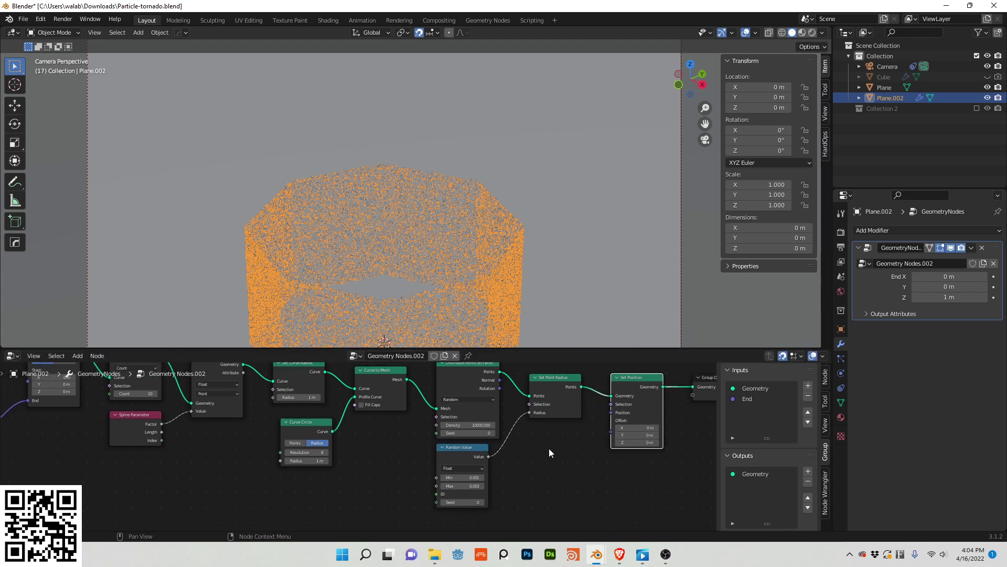
key("shift+a")
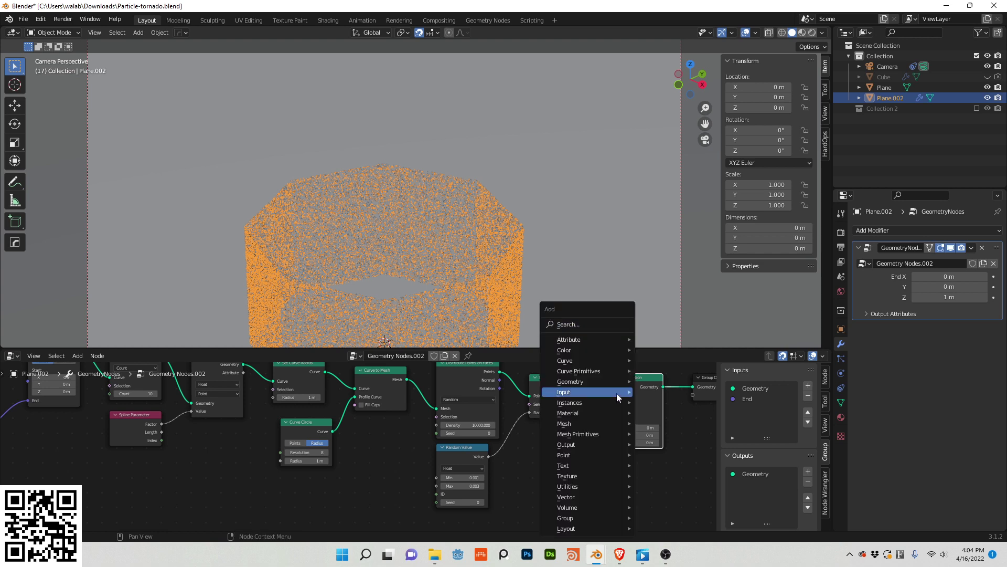
left_click(571, 325)
type("joi")
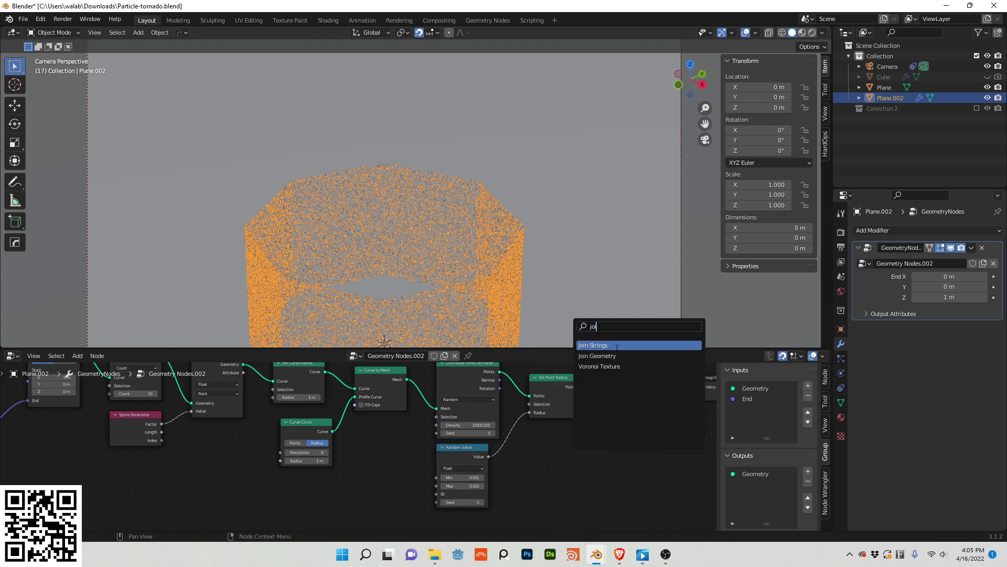
left_click(622, 355)
left_click(622, 354)
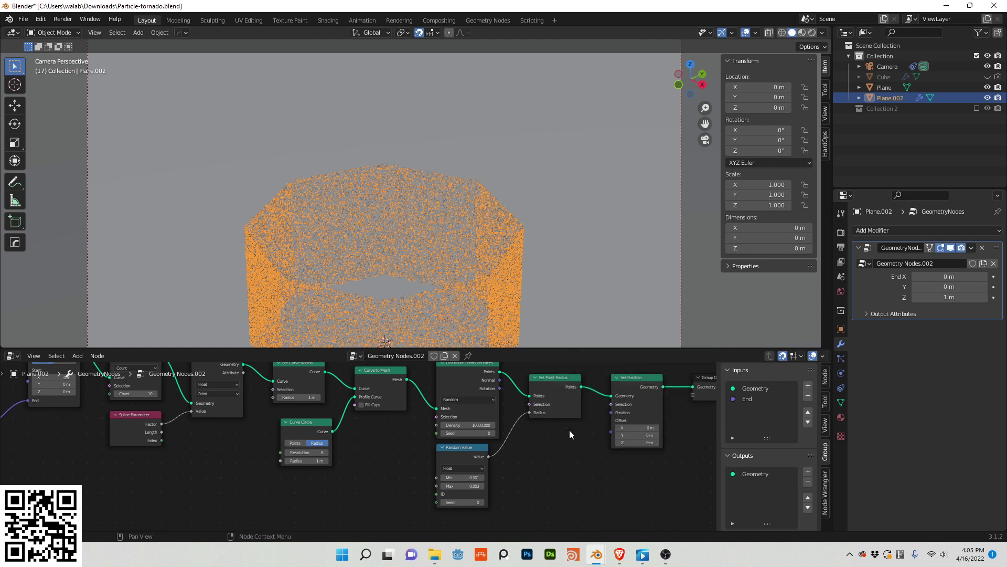
scroll(577, 489, "down", 2)
left_click_drag(559, 369, 635, 410)
Insert a Realize Instances node between the Join Geometry and Group Output nodes
middle_click_drag(636, 454, 512, 455)
key("shift+a")
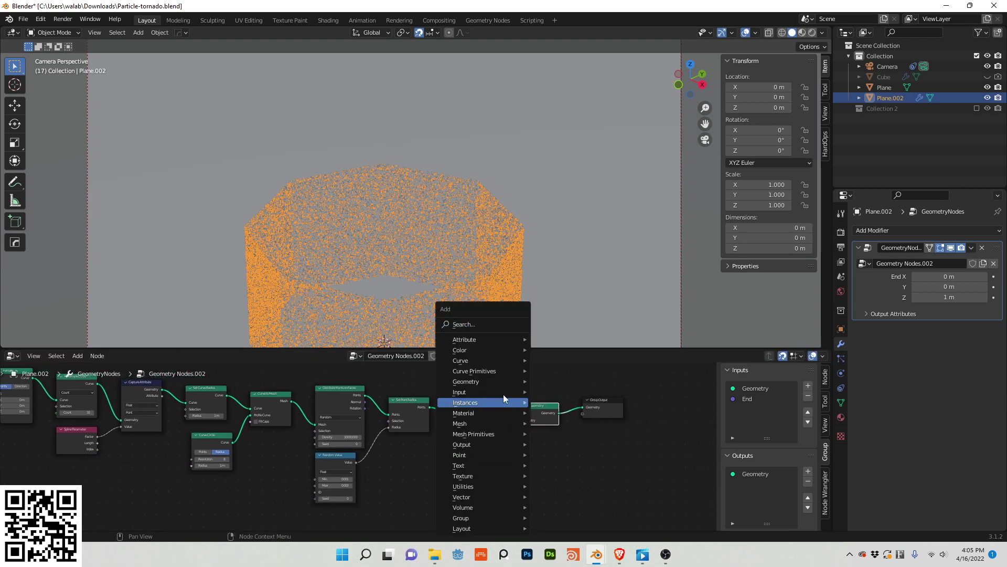
left_click(480, 324)
type("rea")
key("Return")
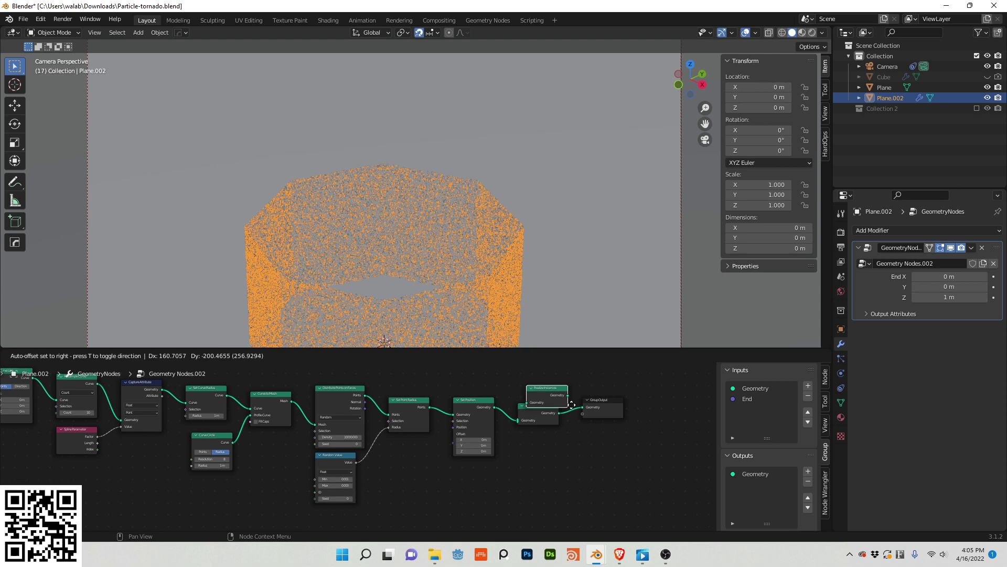
left_click(587, 423)
Insert a Set Material node between the Realize Instances and Group Output nodes
key("shift+a")
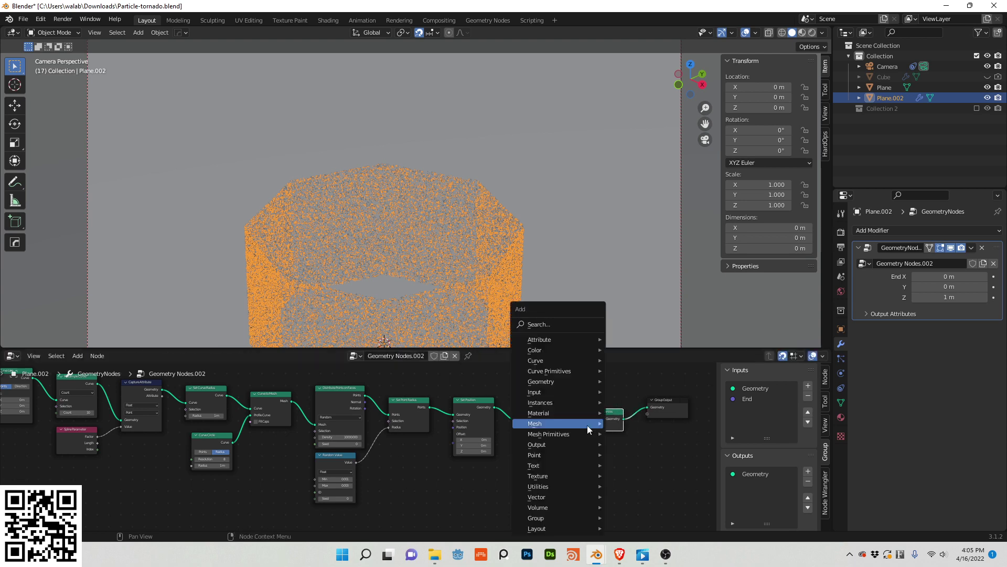
left_click(552, 323)
type("set mat")
key("Return")
left_click(646, 440)
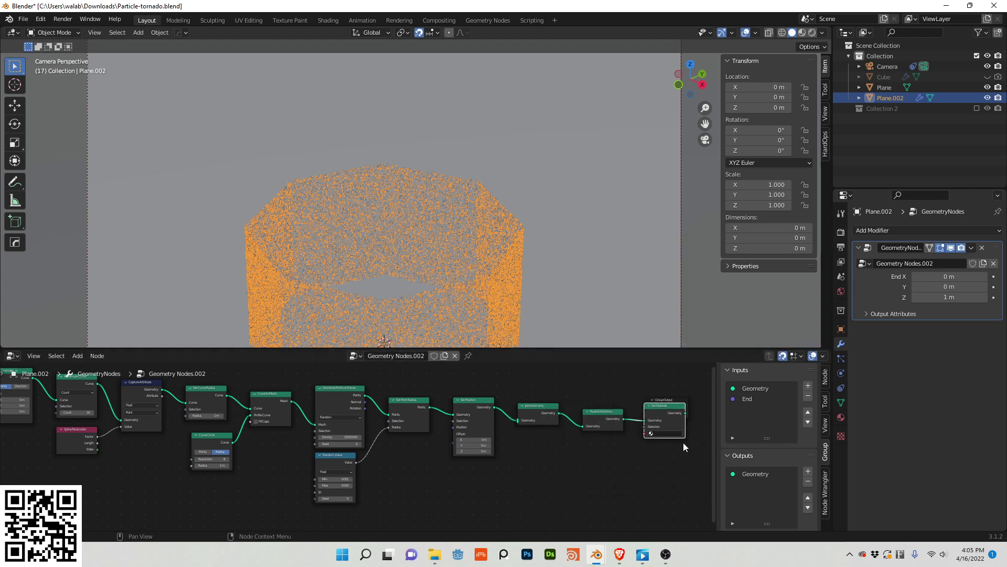
Add a Float Curve node and place it below the Curve Circle node
middle_click_drag(556, 470, 632, 439)
scroll(488, 441, "up", 1)
scroll(489, 442, "up", 2)
middle_click_drag(490, 441, 629, 493)
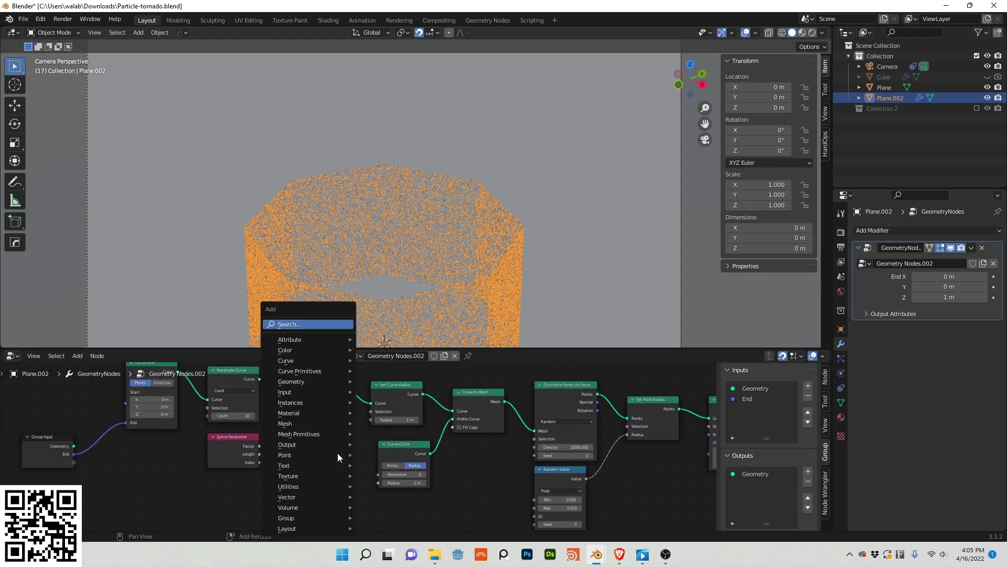
left_click(310, 325)
type("F")
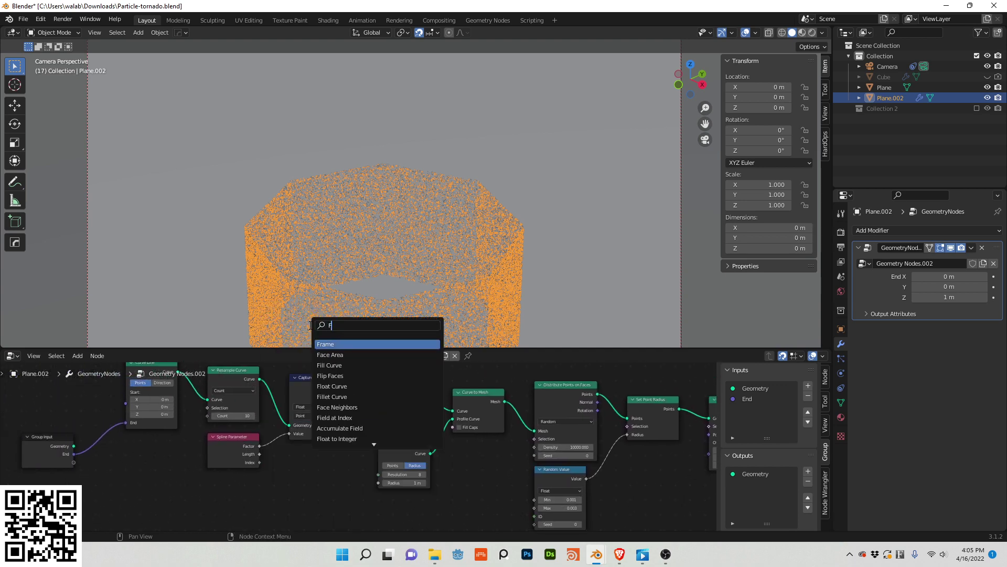
type("LO")
key("Return")
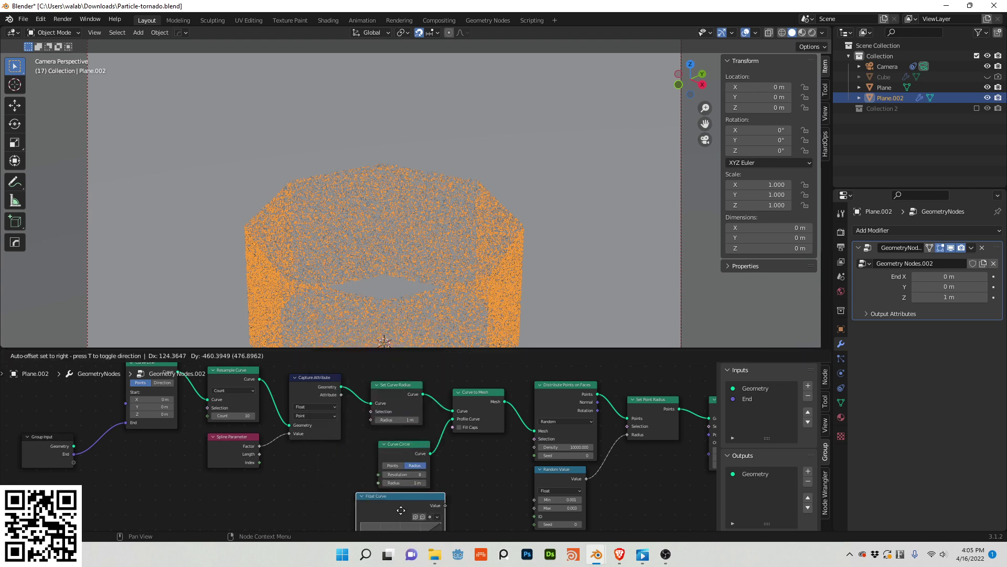
left_click(367, 443)
scroll(367, 451, "down", 1)
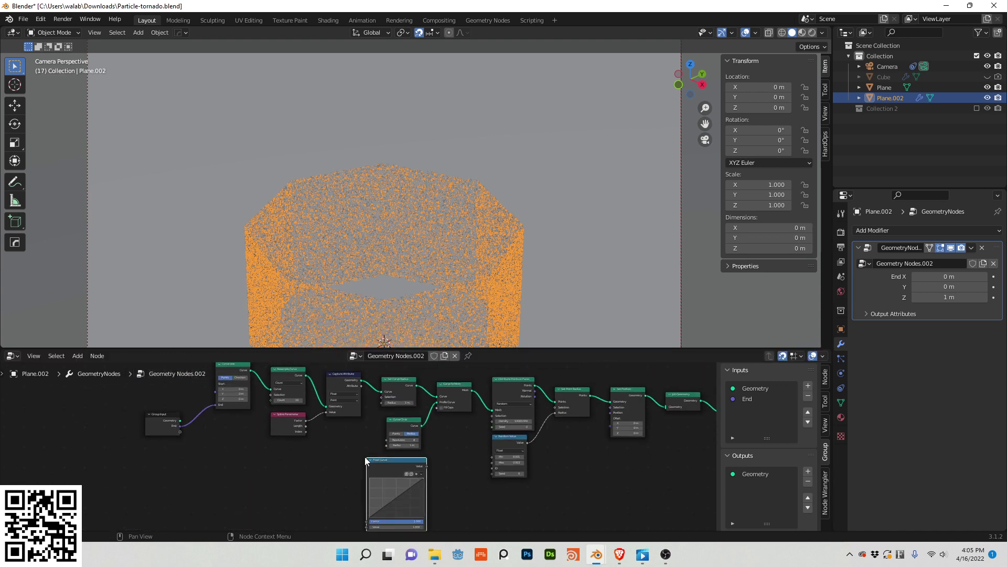
Shift the first nodes of the tree aside and connect Capture Attribute's Attribute output to the Float Curve's Value input
left_click_drag(365, 457, 157, 373)
left_click_drag(231, 366, 184, 374)
scroll(347, 449, "up", 1)
left_click_drag(335, 388, 404, 485)
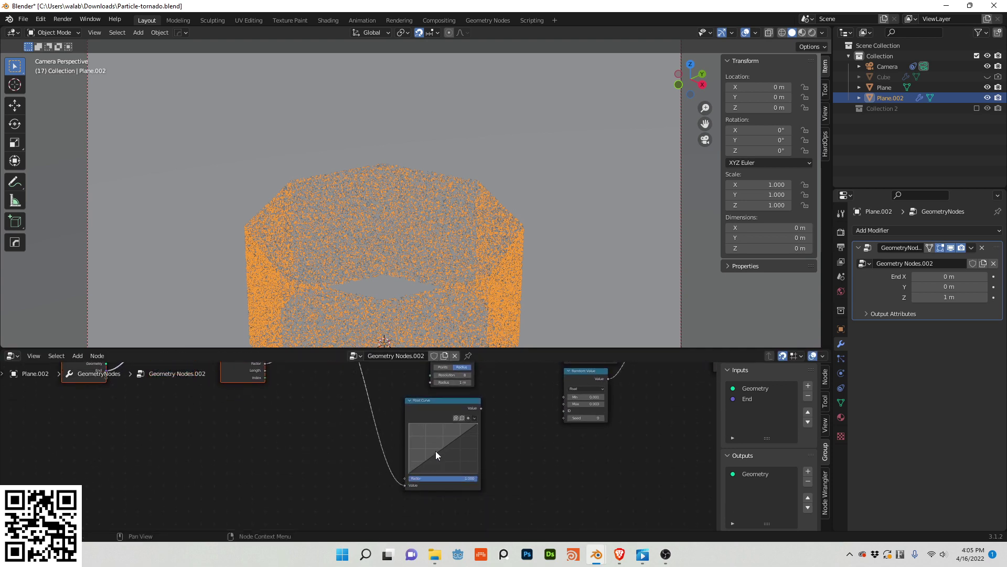
Bend the Float Curve downward into a concave rise and connect its Value output to the Set Curve Radius node's Radius
left_click_drag(435, 453, 459, 458)
middle_click_drag(459, 458, 408, 508)
left_click_drag(432, 458, 382, 400)
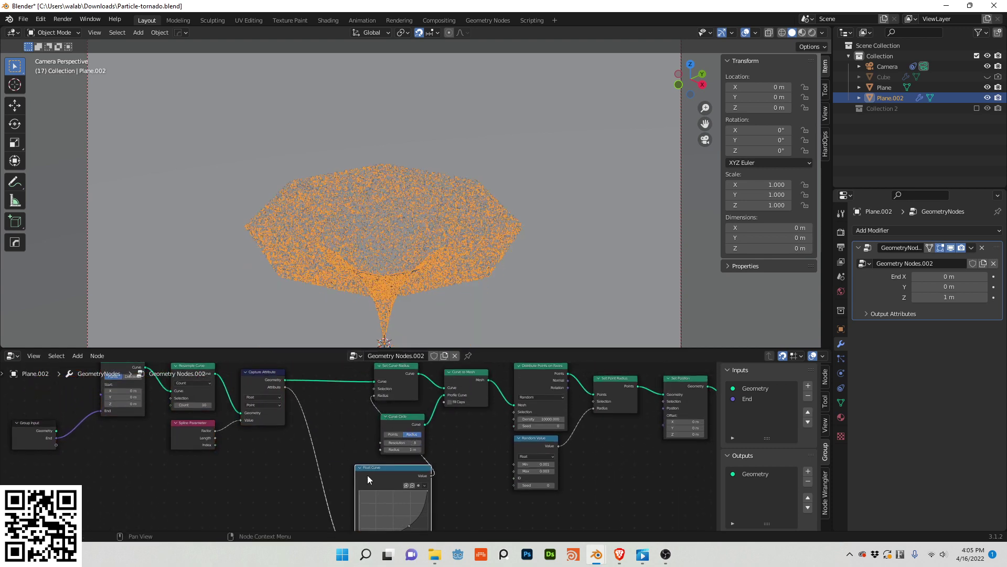
middle_click_drag(351, 266, 424, 228, "shift")
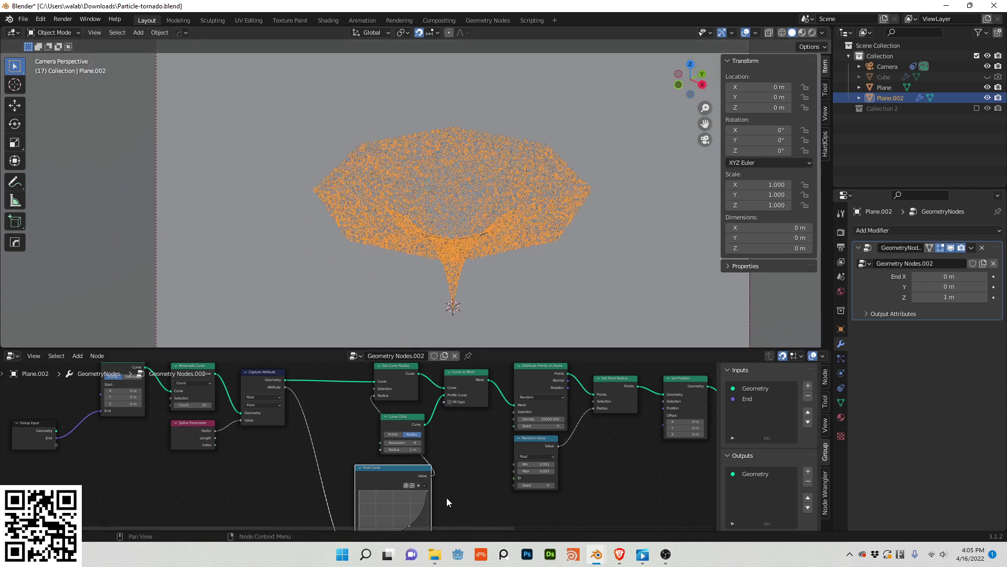
Fine-tune the Float Curve's middle point to about 0.732, 0.294 and move the node farther left
middle_click_drag(381, 488, 369, 421)
left_click_drag(375, 469, 401, 449)
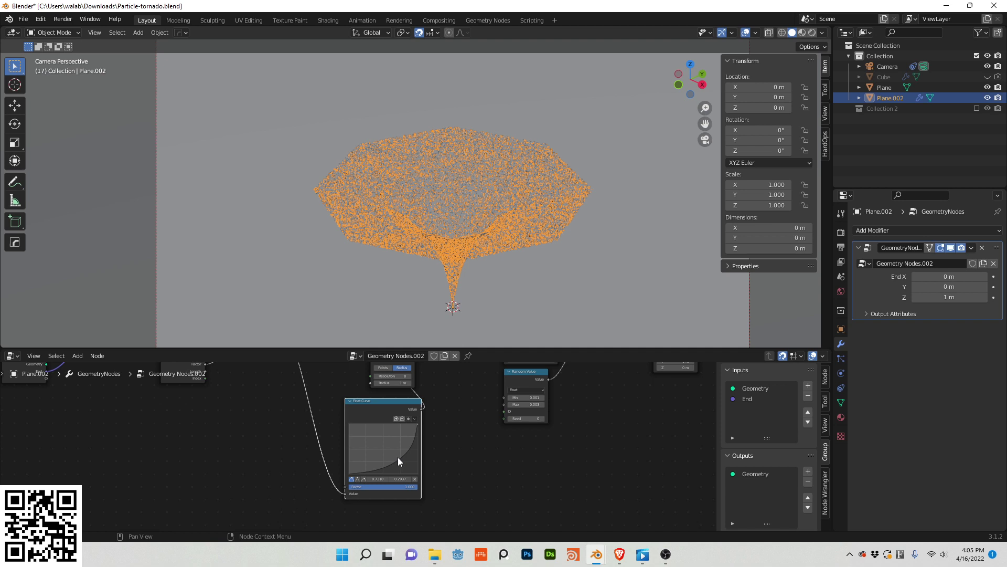
middle_click_drag(441, 386, 400, 449)
left_click_drag(367, 465, 315, 465)
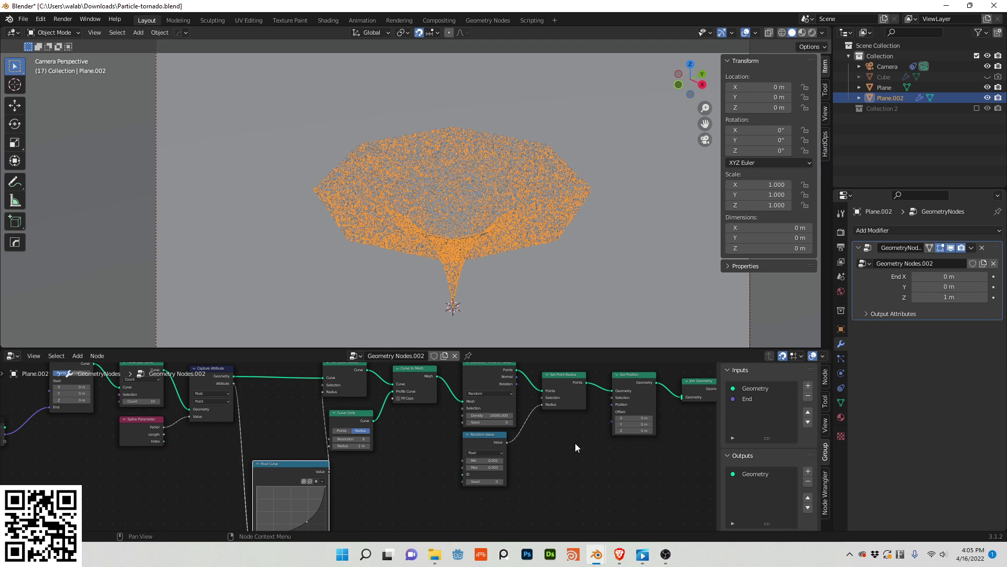
Select the Float Curve node and all nodes from Set Curve Radius and Curve Circle through Set Position
middle_click_drag(574, 442, 597, 434)
scroll(597, 434, "down", 3)
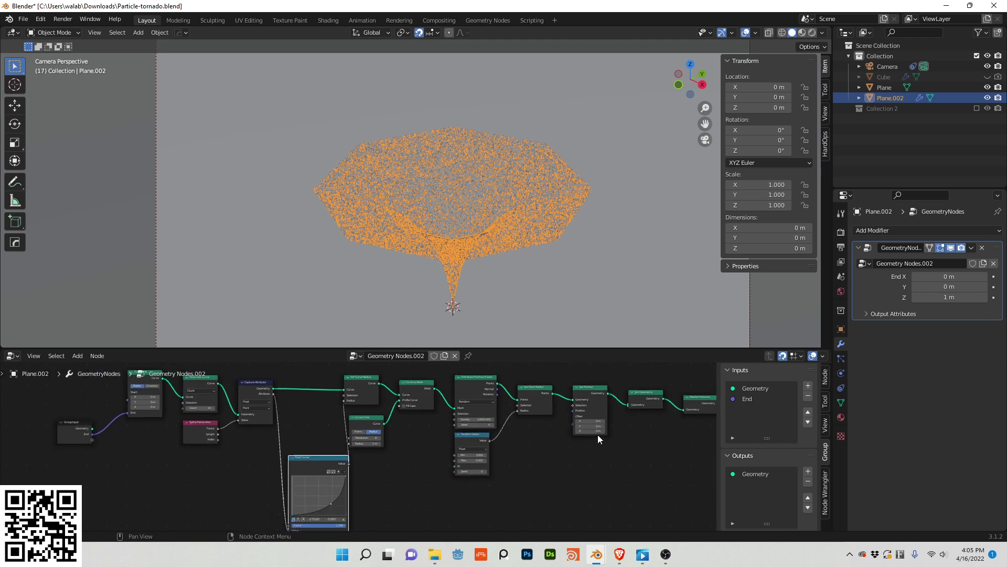
middle_click_drag(555, 470, 556, 471)
scroll(556, 470, "down", 2)
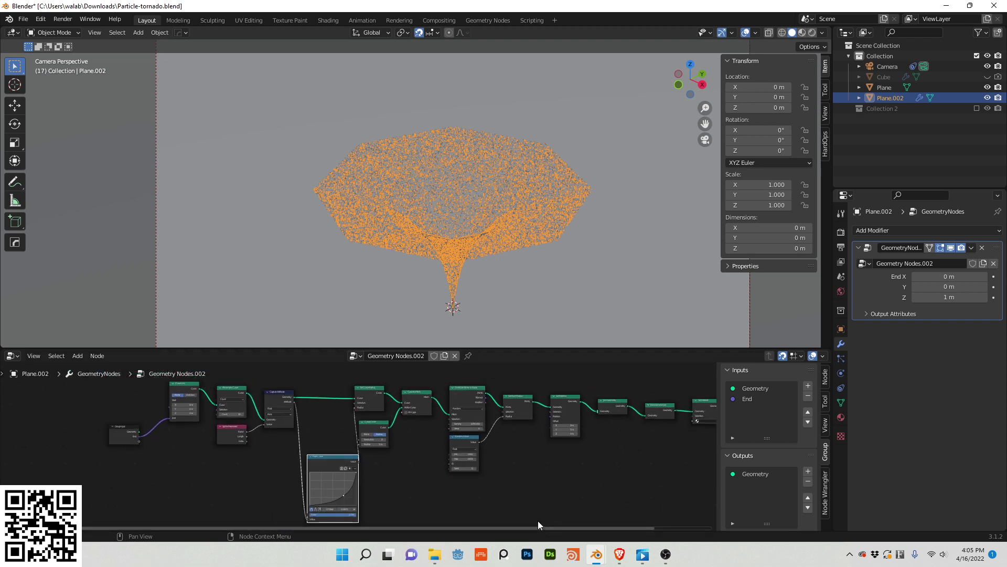
left_click_drag(535, 519, 320, 399)
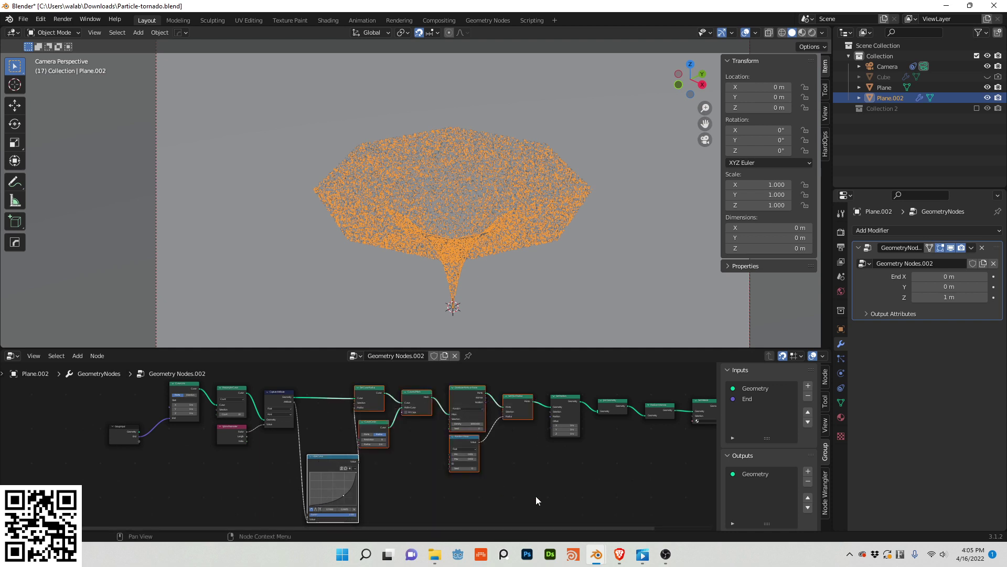
left_click_drag(582, 522, 333, 382, "shift")
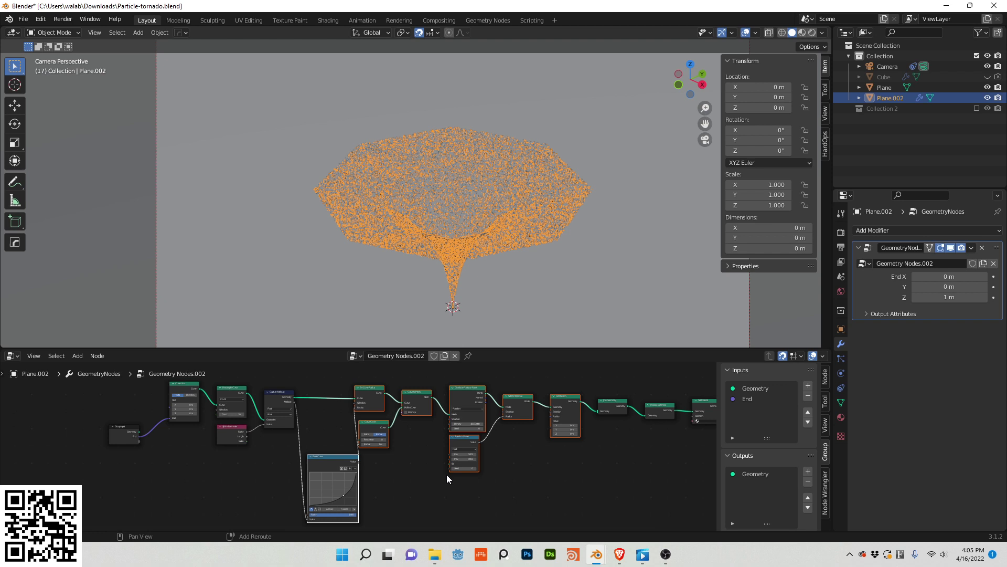
key("shift+d")
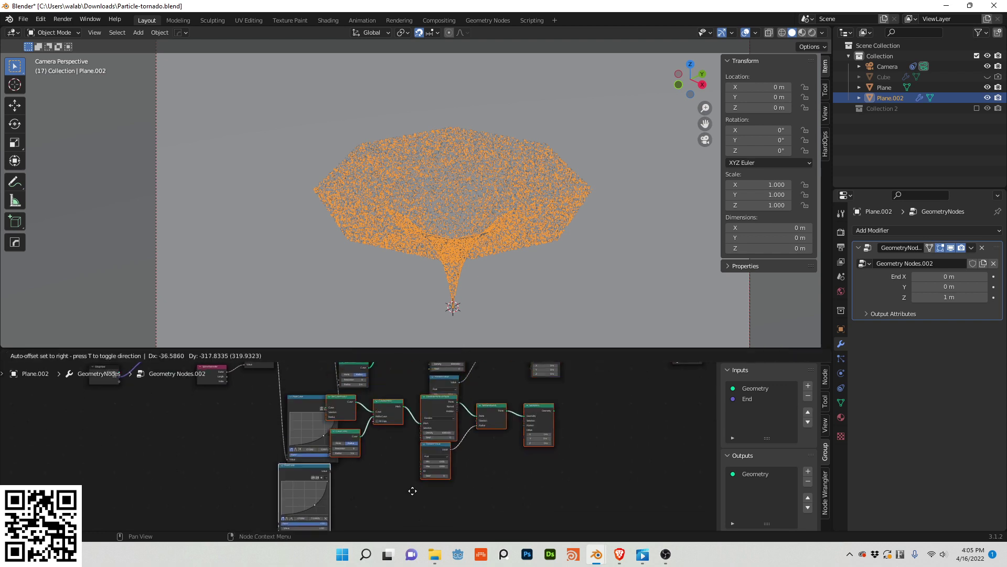
left_click(449, 479)
key("ctrl+z")
Duplicate the selected nodes with their input links kept and place the copy below the original chain
scroll(439, 476, "down", 3)
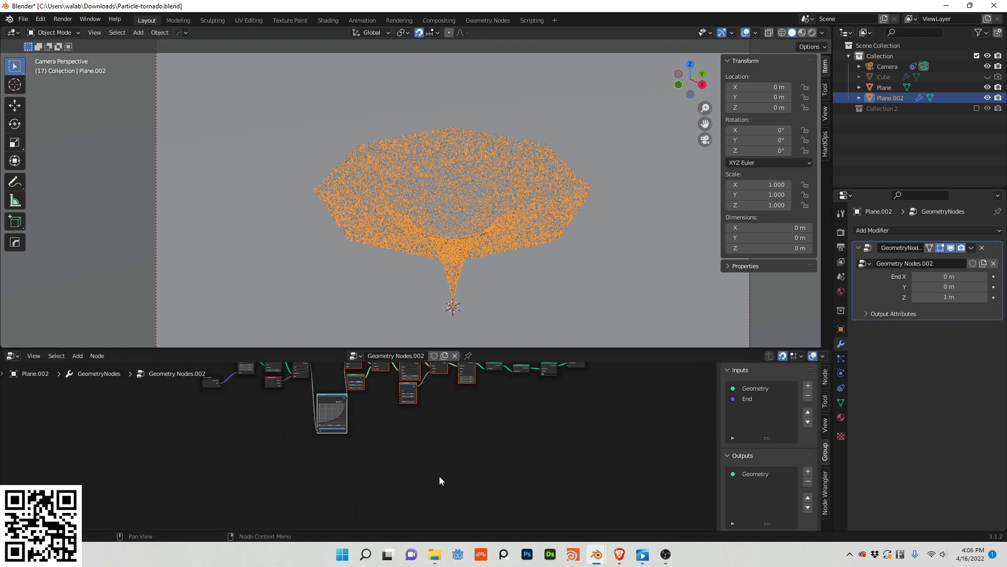
key("g")
left_click(459, 500)
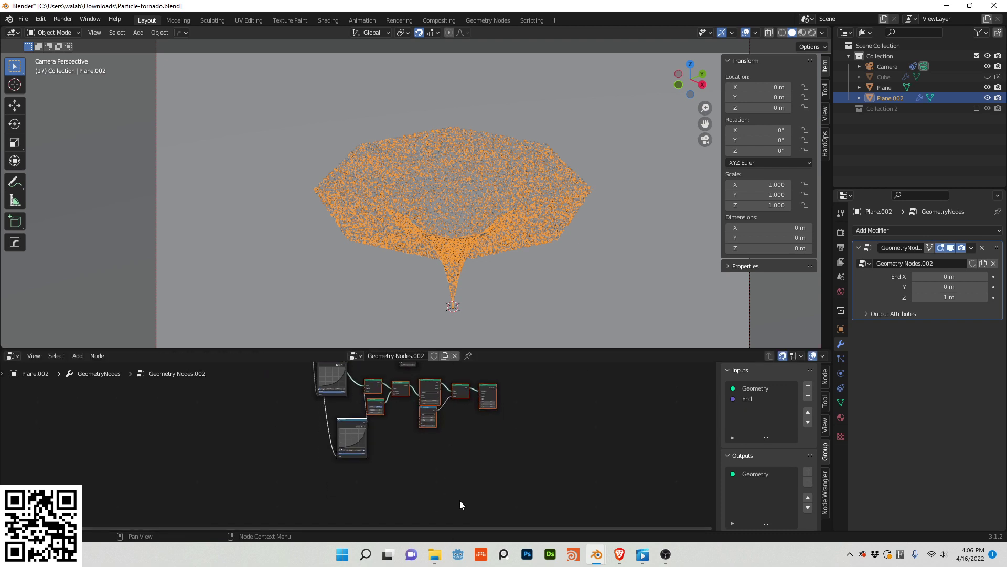
Reshape the duplicated Float Curve into a descending curve: start at 0.5, middle point about 0.286, 0.238, and end near zero
scroll(495, 414, "up", 4)
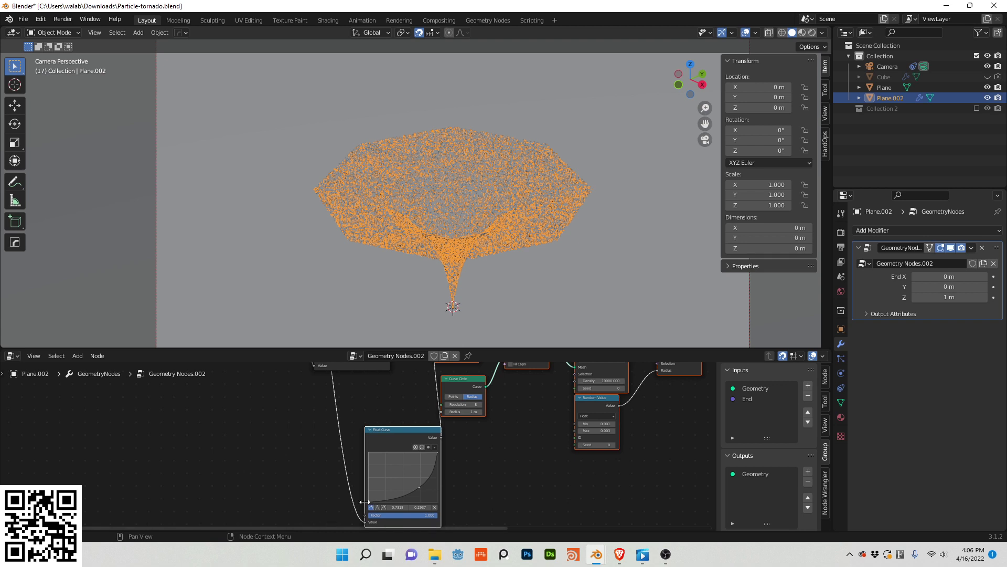
scroll(368, 493, "up", 2)
middle_click_drag(366, 486, 390, 432)
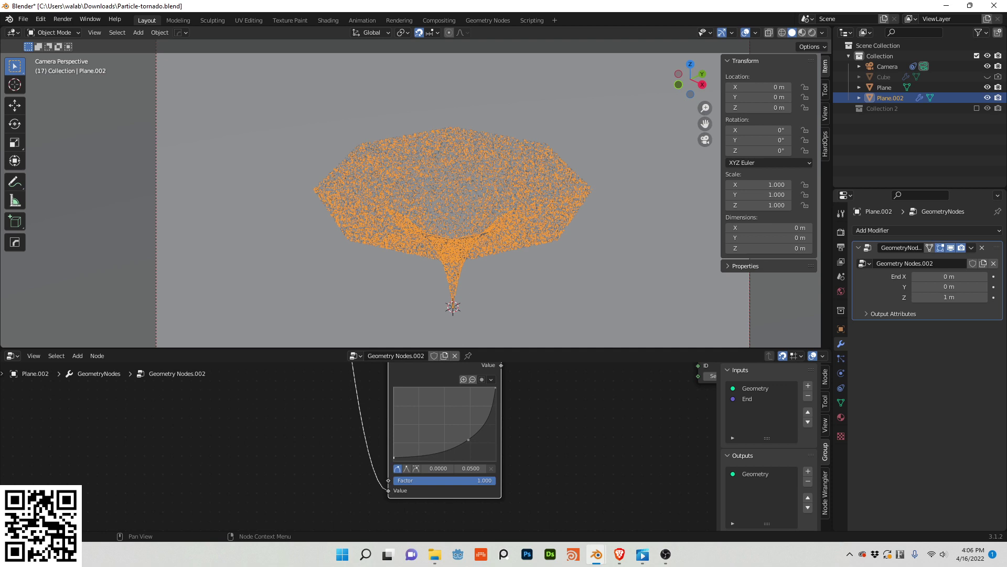
left_click_drag(394, 457, 393, 429)
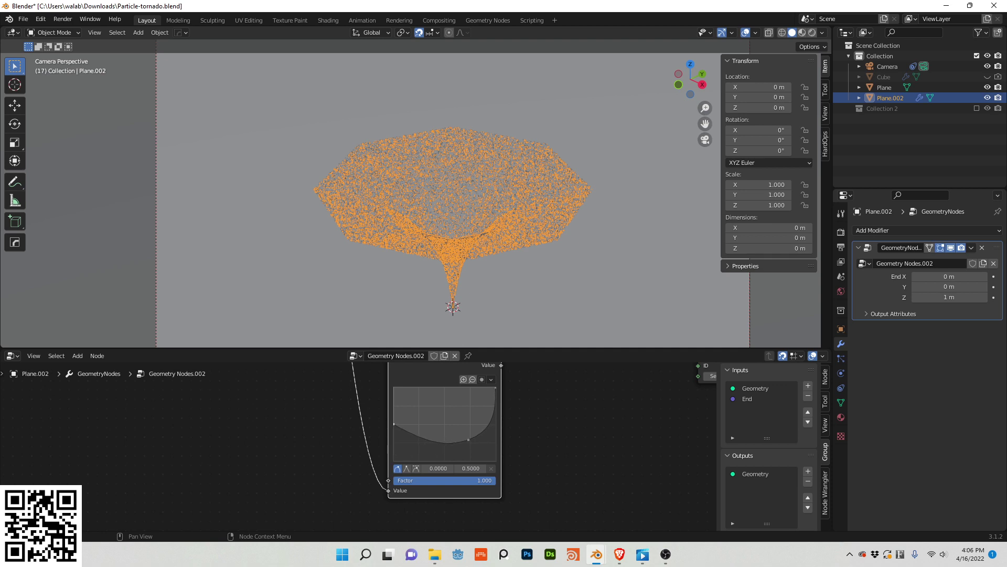
left_click_drag(495, 389, 424, 444)
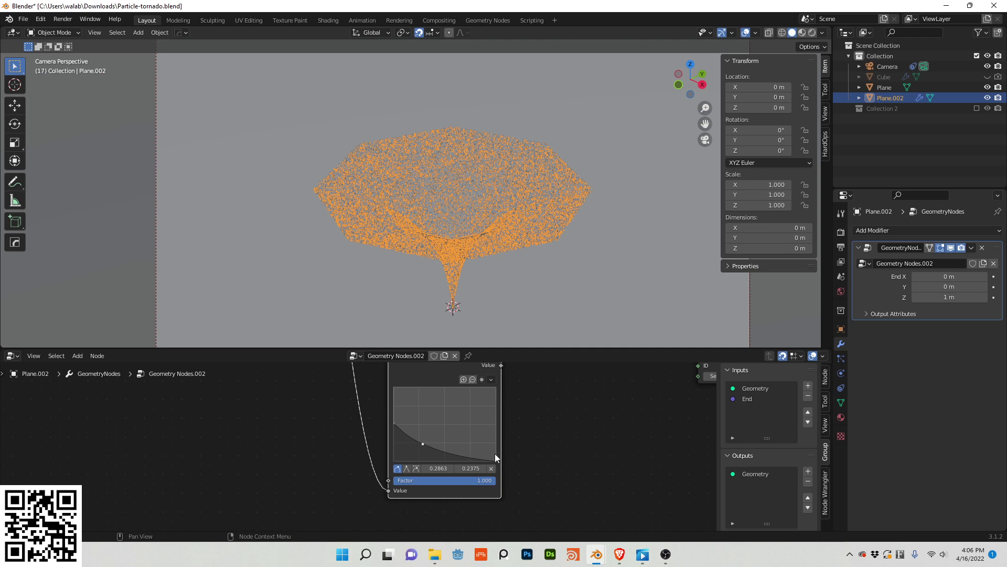
left_click_drag(496, 458, 449, 460)
Connect the duplicated Set Position node's output to Join Geometry, with Join Geometry linked to Realize Instances
scroll(522, 416, "down", 4)
middle_click_drag(524, 457, 265, 440)
scroll(271, 438, "down", 7)
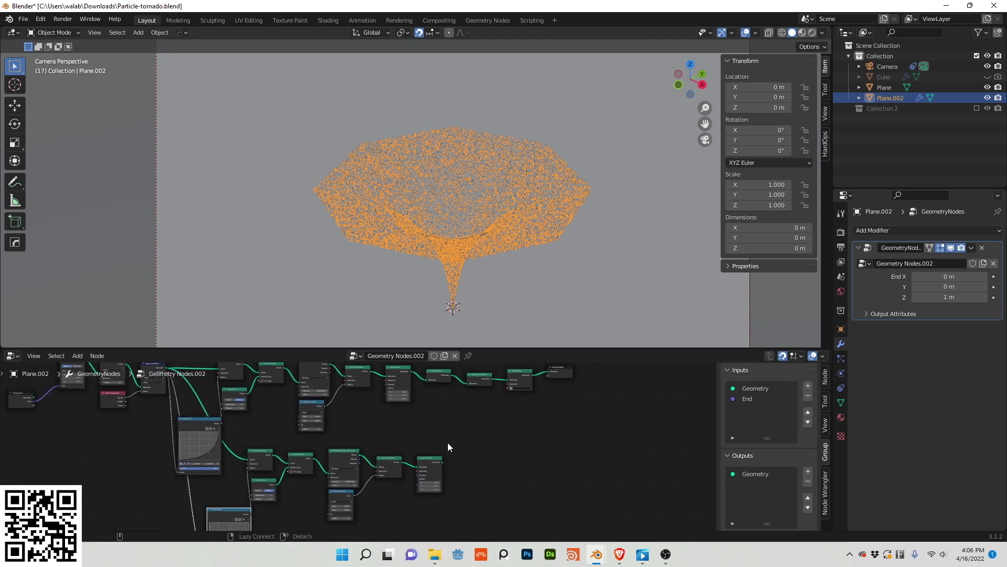
left_click(437, 464)
right_click_drag(465, 426, 475, 382, "alt")
scroll(477, 410, "up", 4)
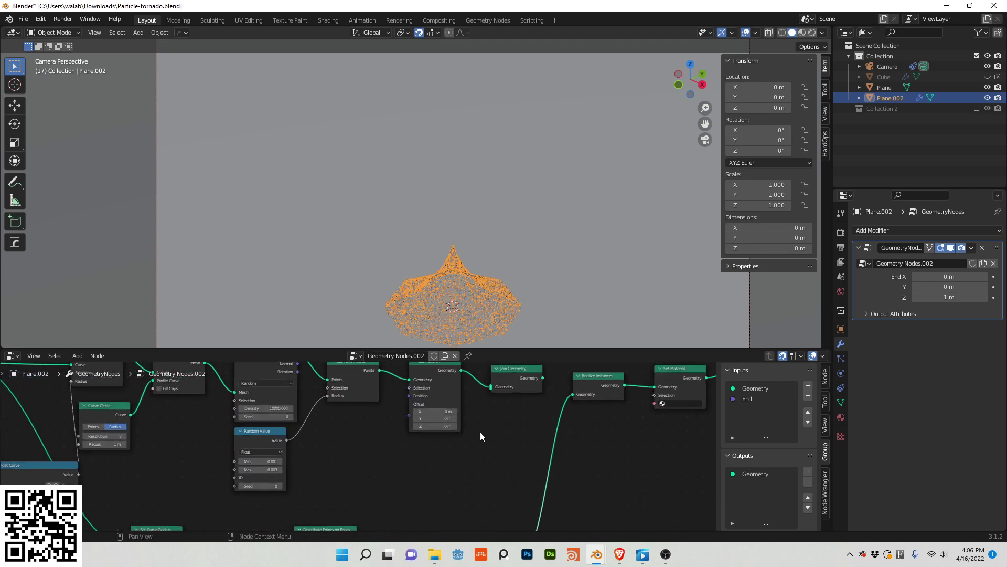
left_click_drag(548, 376, 580, 392)
scroll(526, 421, "down", 2)
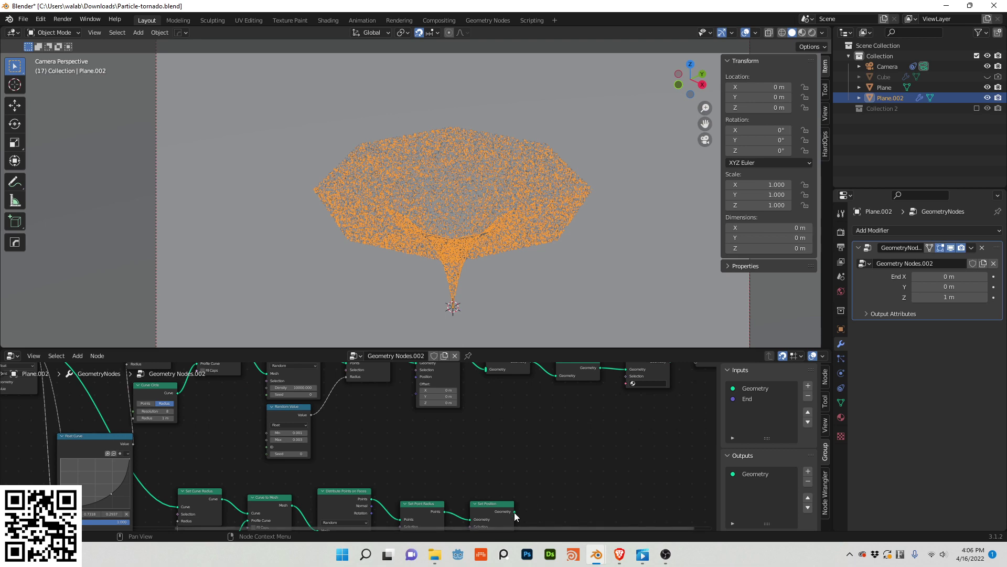
left_click_drag(514, 512, 487, 408)
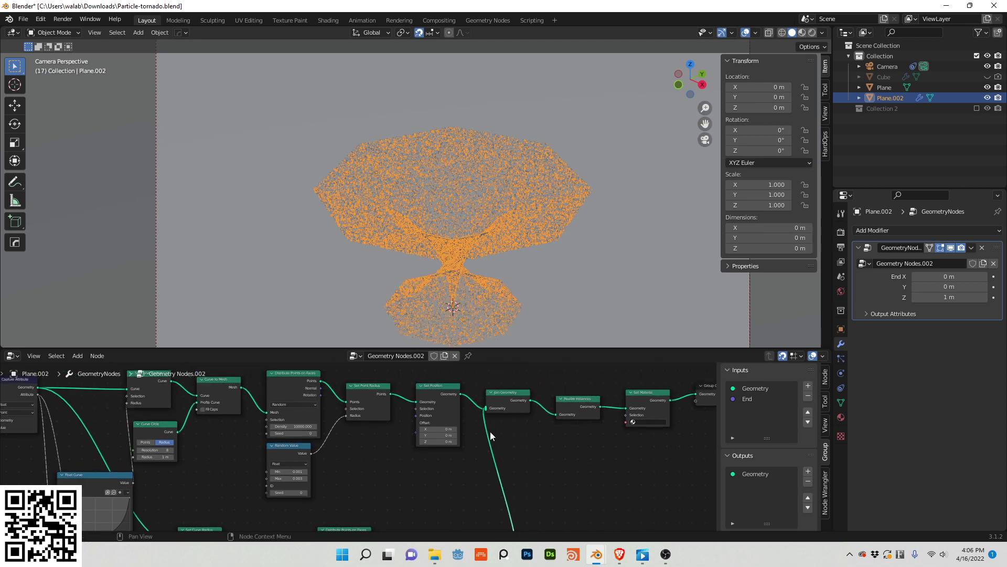
Delete the duplicated Random Value node and set the duplicated Set Point Radius node's radius to 0.0007 m
middle_click_drag(529, 497, 700, 375)
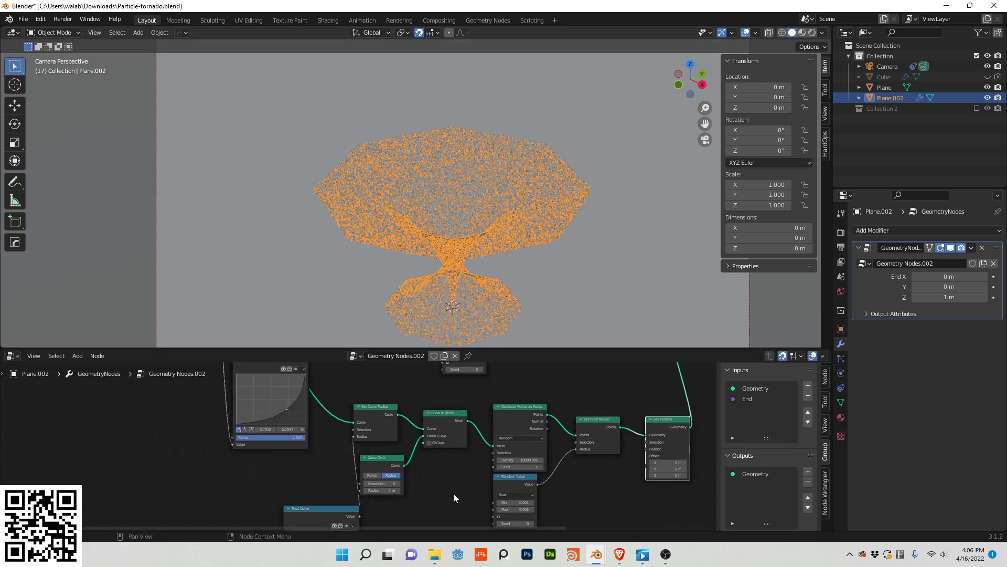
scroll(453, 493, "up", 2)
middle_click_drag(453, 493, 427, 419)
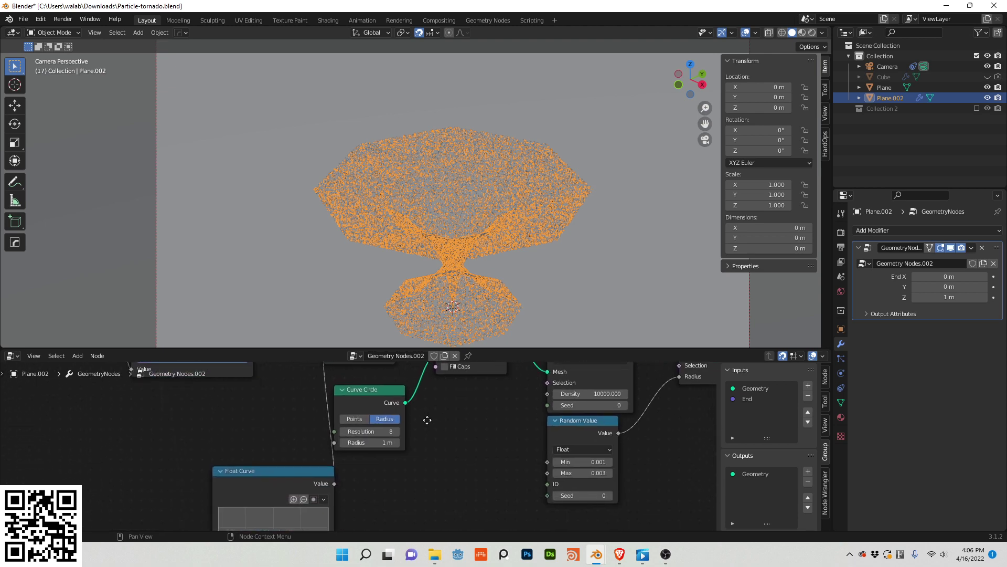
scroll(427, 420, "down", 1)
left_click(526, 439)
key("x")
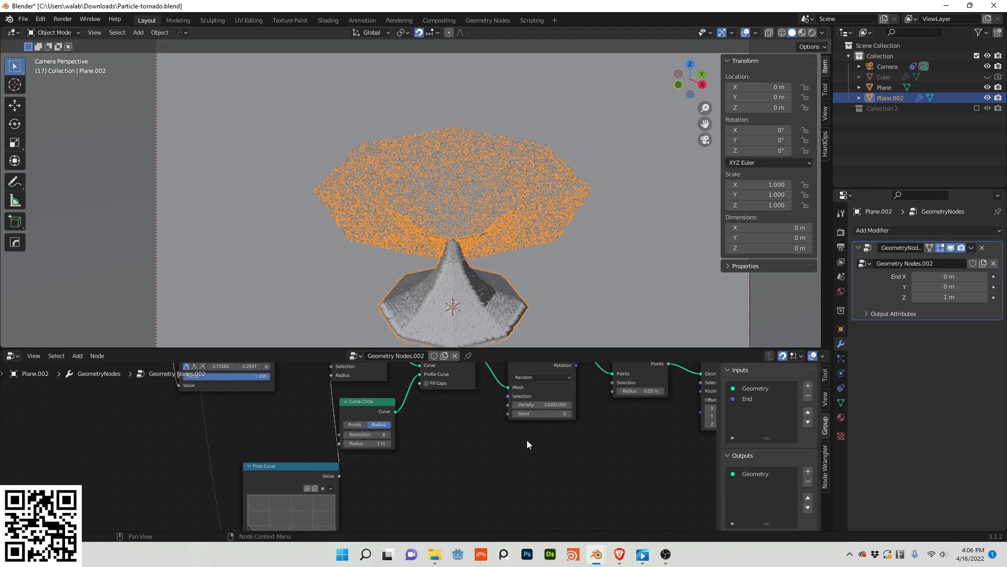
middle_click_drag(630, 421, 640, 444)
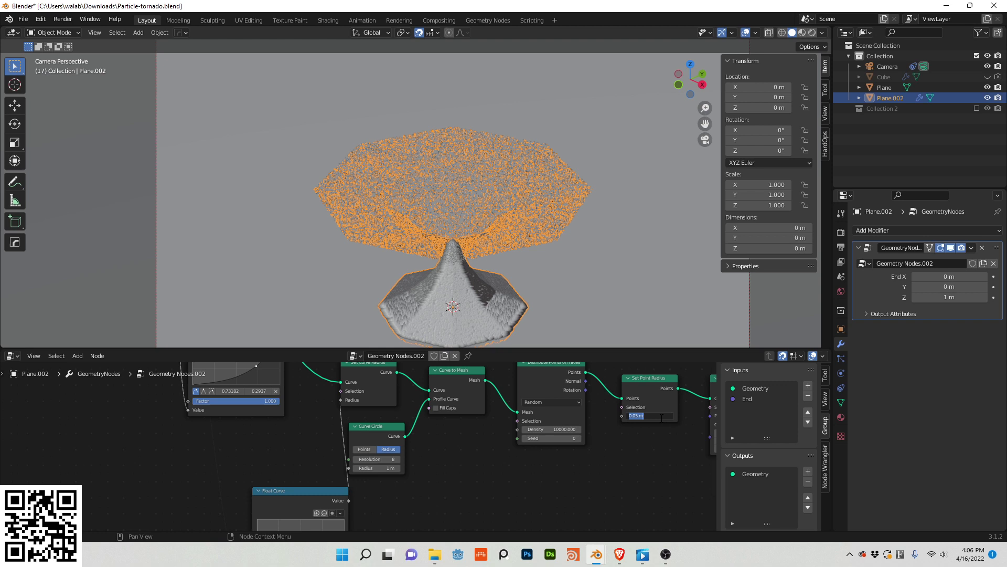
key("Return")
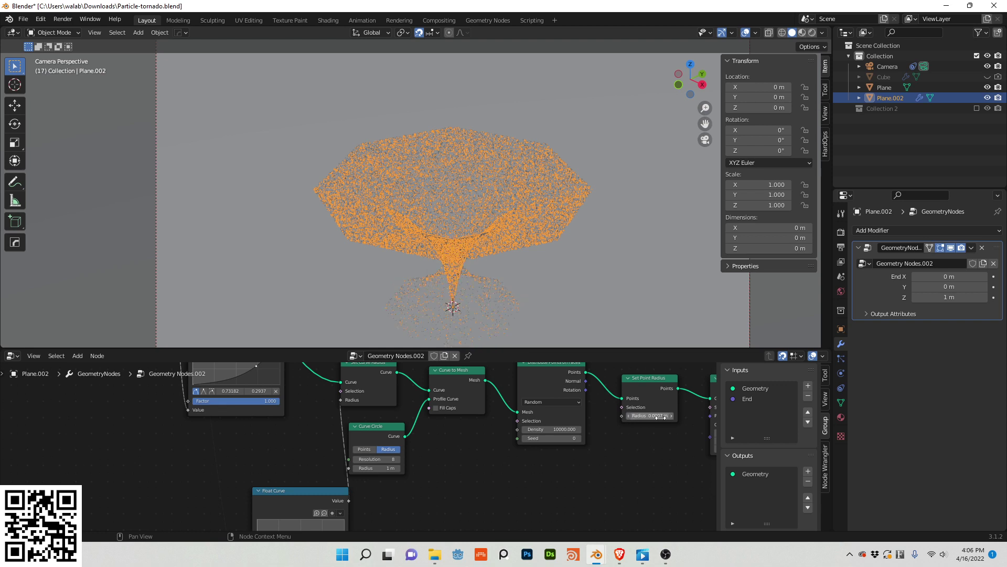
Set the duplicated Curve Circle's radius to 0.3 m
middle_click_drag(509, 450, 530, 449)
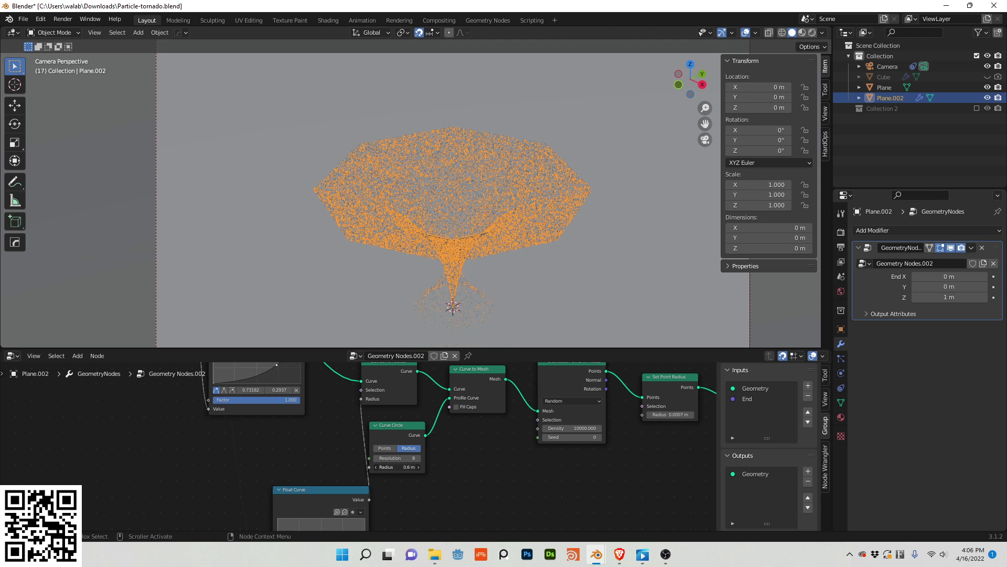
left_click(387, 467)
type(".3")
key("Return")
middle_click_drag(476, 435, 574, 521)
middle_click_drag(510, 477, 470, 566)
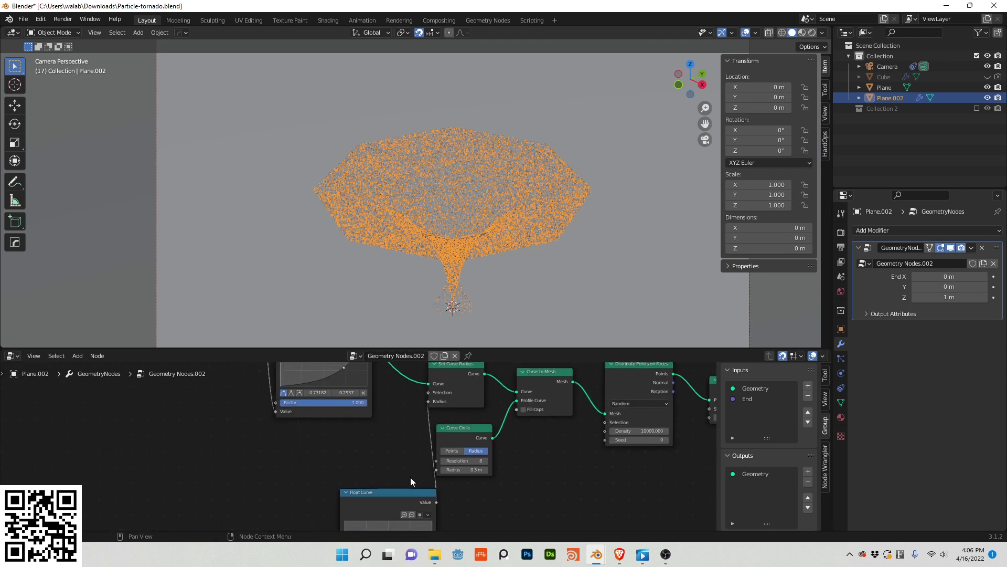
Spread the duplicated node chain away from the original and move the first Float Curve node slightly up and left
middle_click_drag(410, 477, 394, 566)
scroll(382, 414, "down", 8)
middle_click_drag(382, 413, 344, 424)
left_click_drag(603, 475, 388, 494)
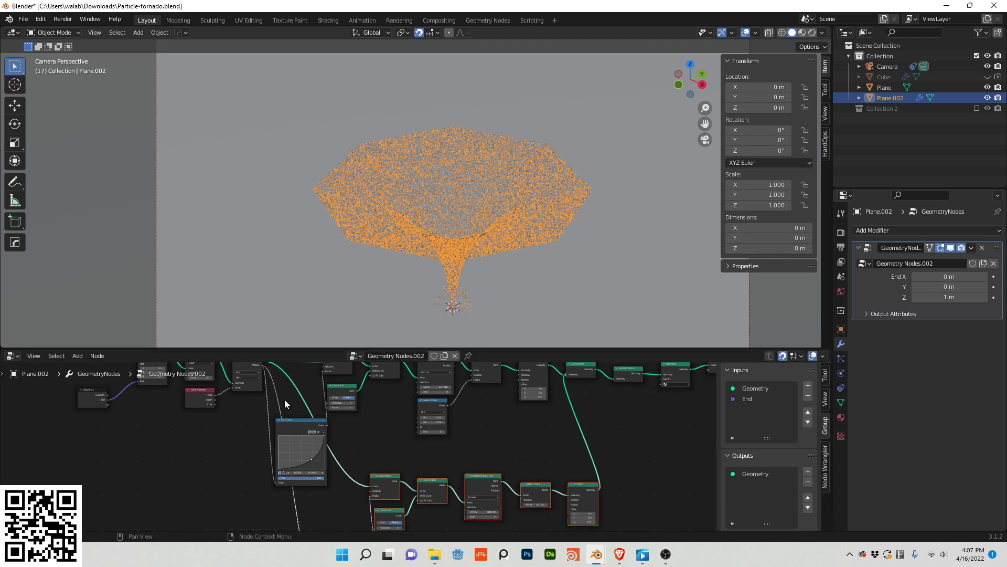
left_click_drag(297, 423, 275, 402)
Add a Scene Time node and place it below and to the left of the first Float Curve node
middle_click_drag(214, 457, 242, 439)
key("shift+a")
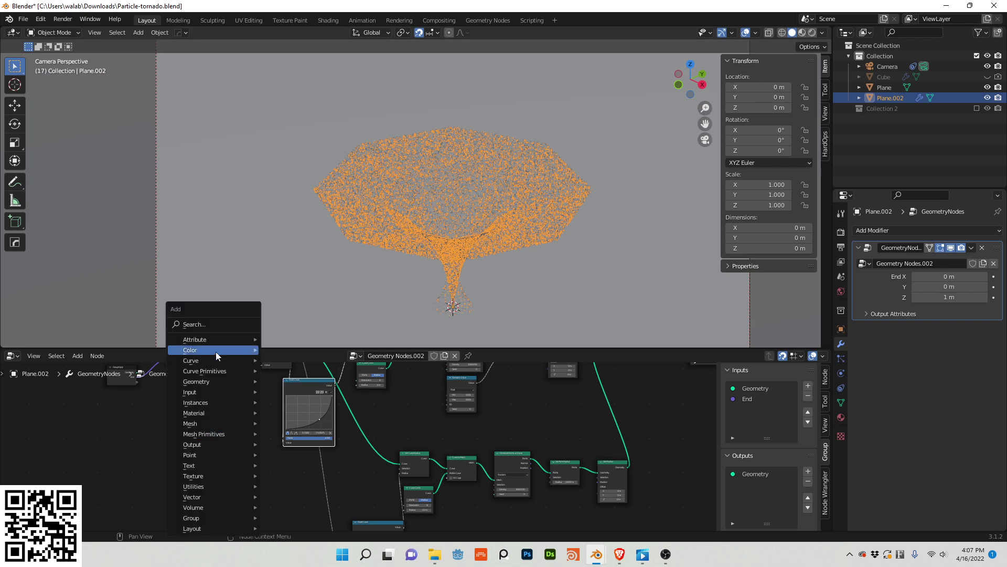
left_click(209, 322)
type("sce")
left_click(220, 340)
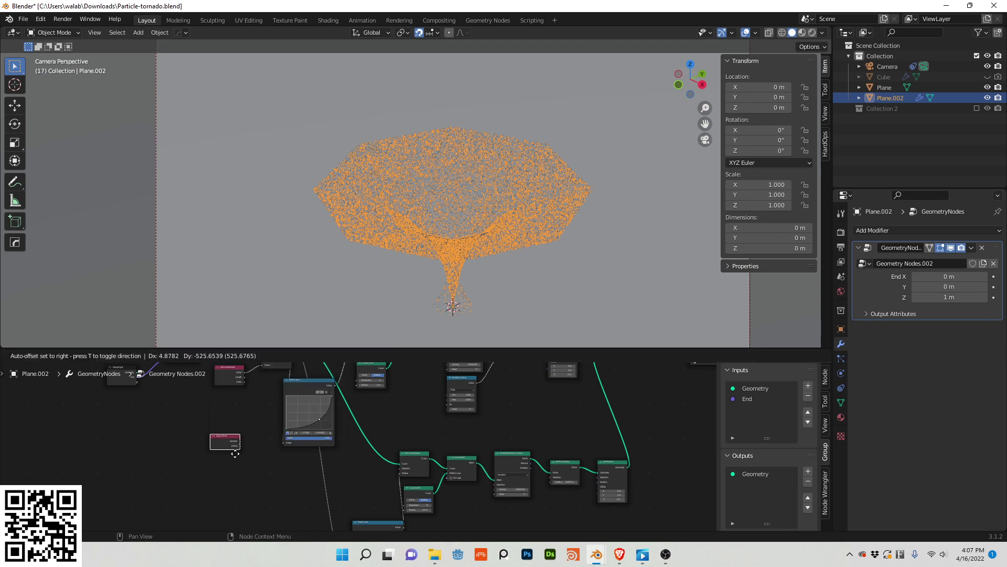
left_click(261, 473)
scroll(261, 473, "up", 1)
scroll(261, 473, "down", 2)
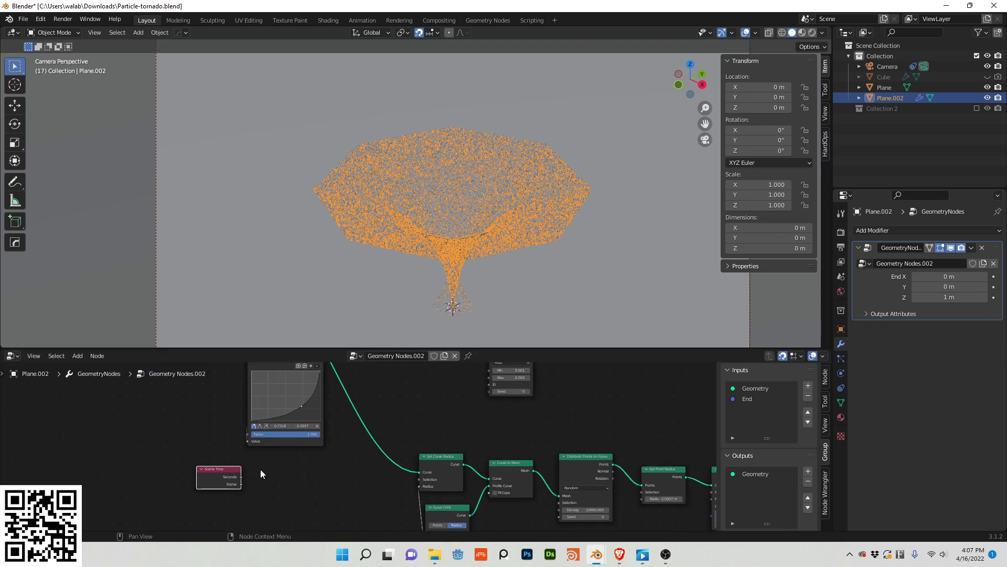
Group the duplicated node chain in a frame and move the frame down, away from the other nodes
left_click_drag(313, 450, 588, 531)
key("g")
left_click(557, 502)
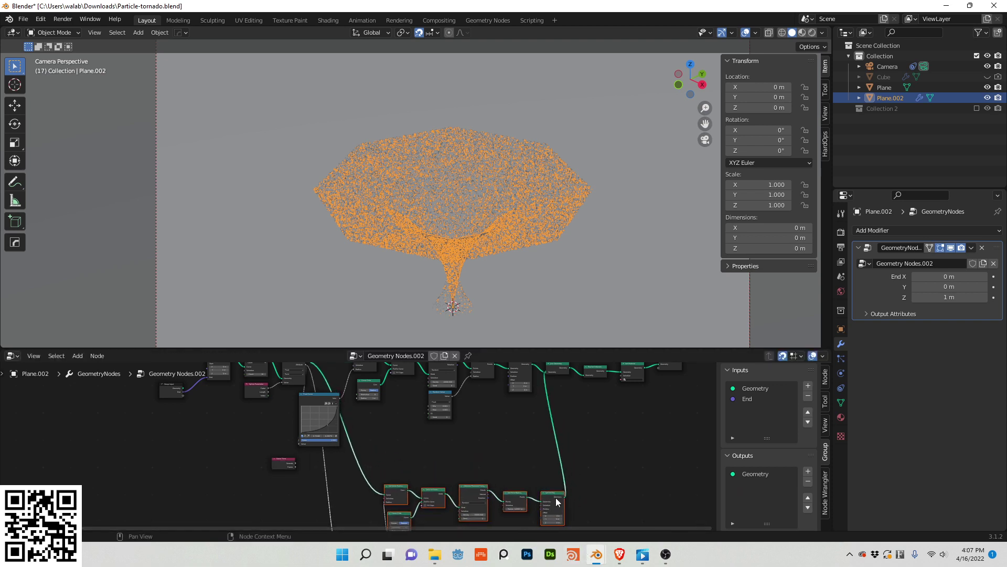
key("ctrl+j")
scroll(524, 473, "down", 1)
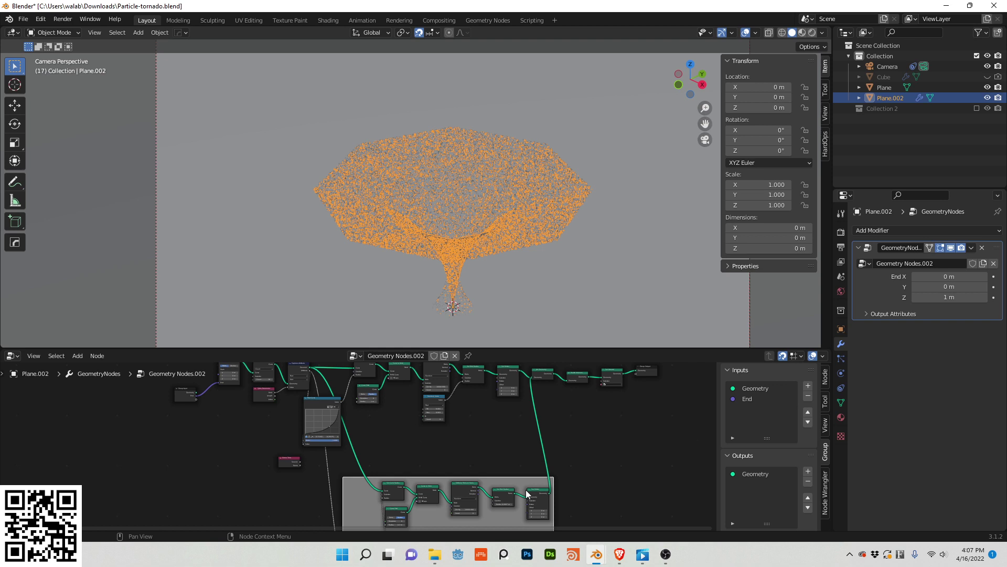
left_click_drag(514, 488, 483, 514)
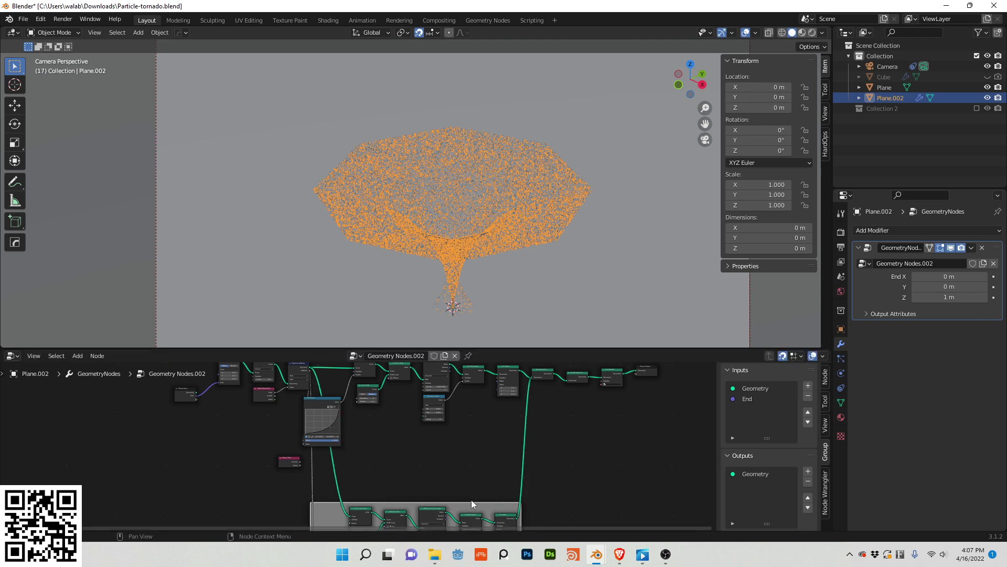
Move the Scene Time node to the lower right of the first Float Curve and connect its Seconds output to a Viewer node
left_click_drag(299, 457, 352, 464)
scroll(352, 464, "up", 4)
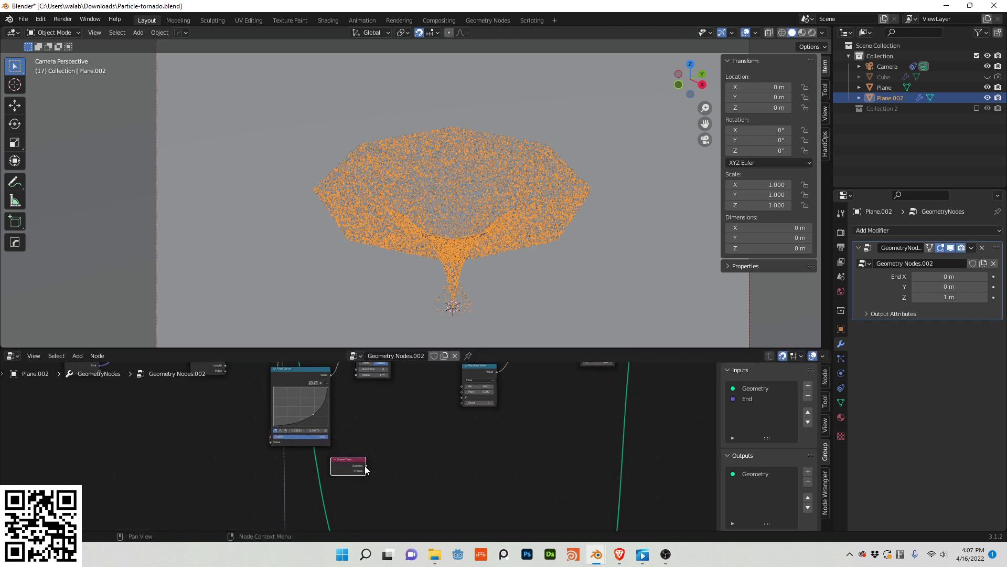
left_click(351, 471, "ctrl+shift")
key("shift+a")
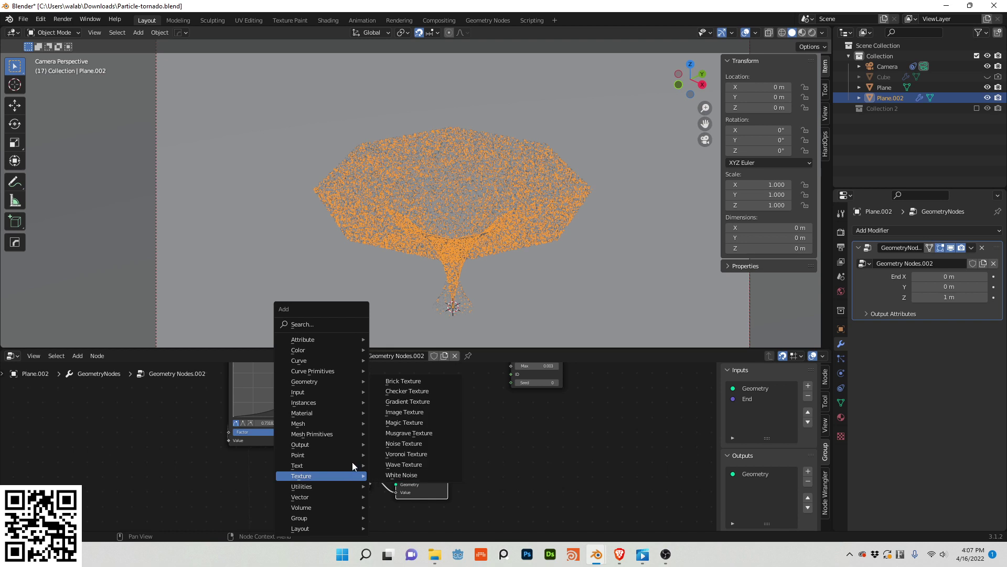
key("Escape")
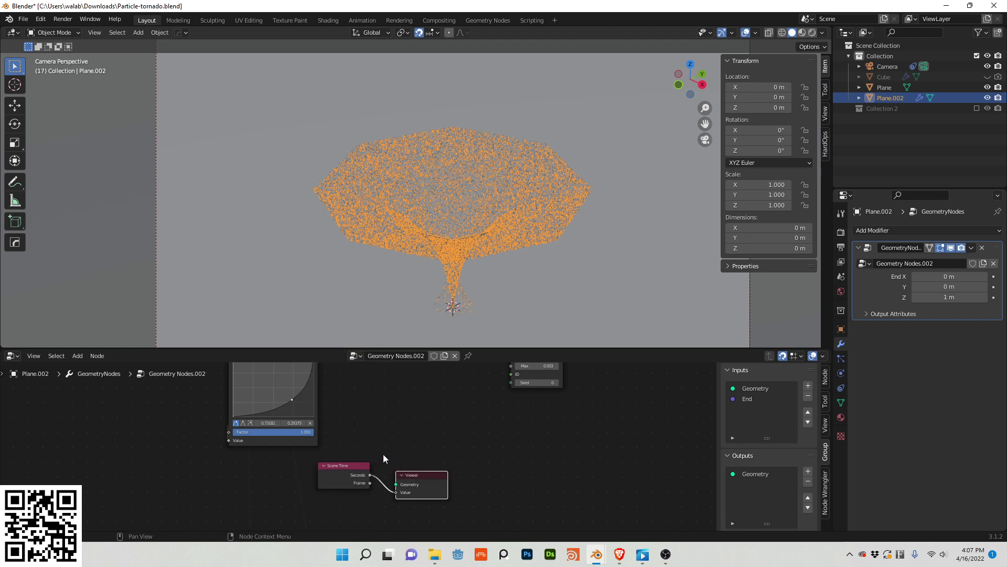
Insert a Math node between Scene Time and the Viewer and set its operation to Divide
key("shift+a")
left_click(351, 324)
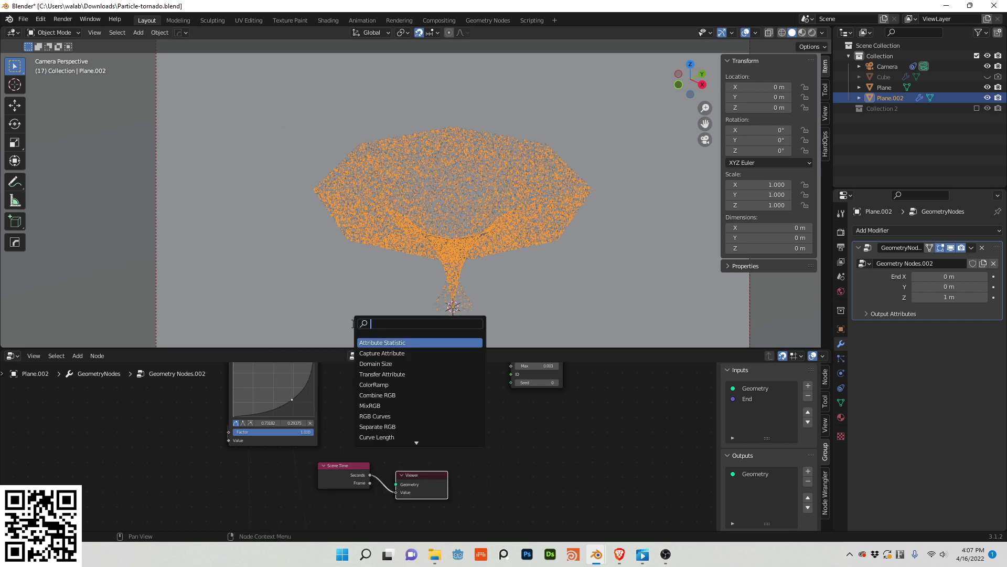
type("add")
key("Return")
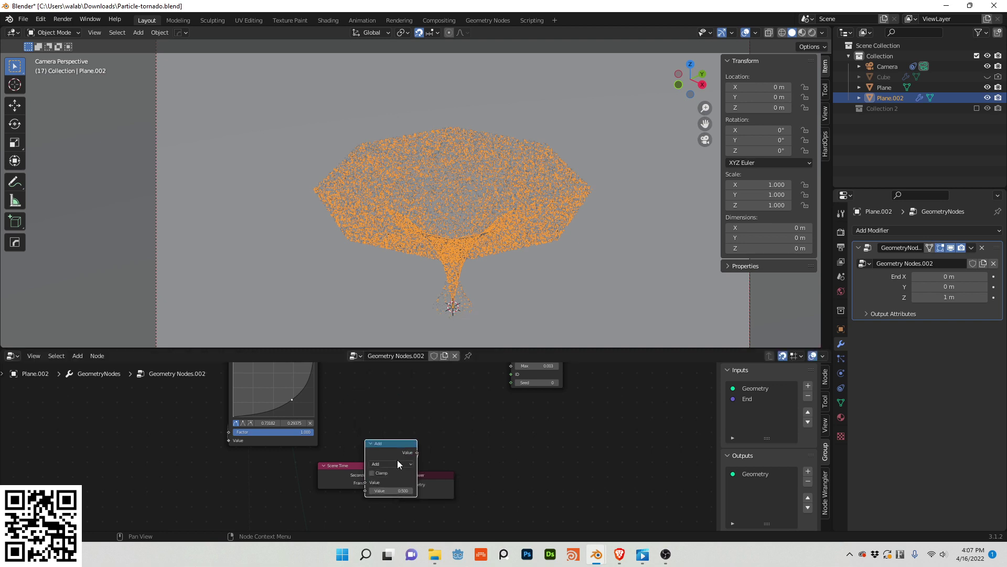
left_click(436, 483)
left_click(421, 463)
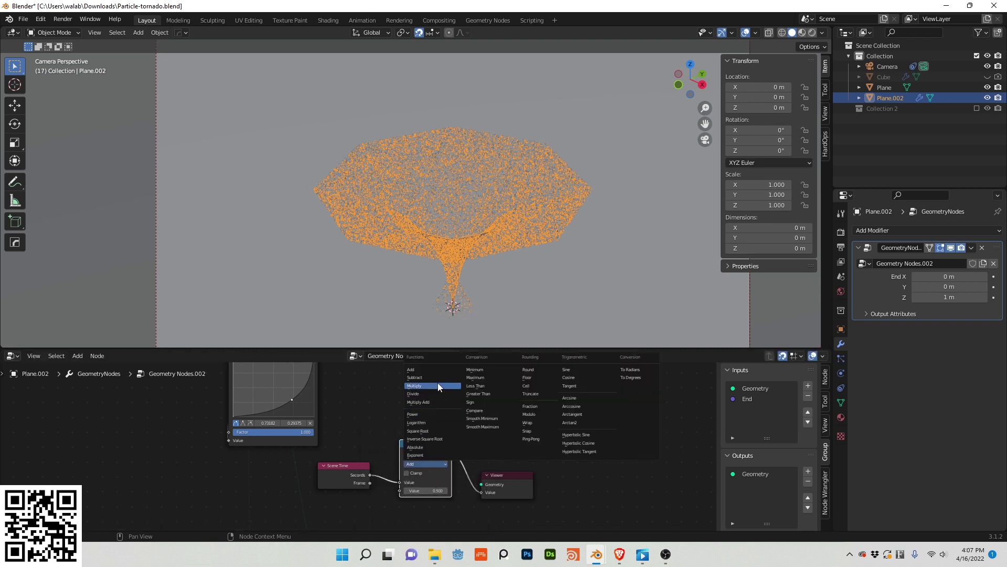
left_click(418, 393)
scroll(373, 417, "down", 2)
Expose the Divide node's second value as a new group input and set that modifier value to 5
middle_click_drag(374, 417, 471, 476)
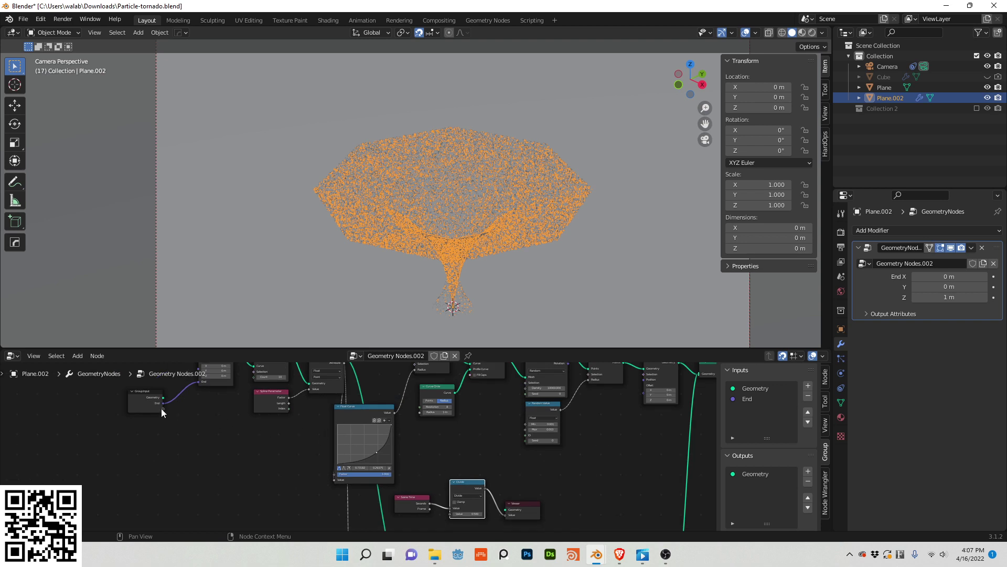
left_click_drag(162, 409, 251, 423)
left_click_drag(163, 404, 450, 502)
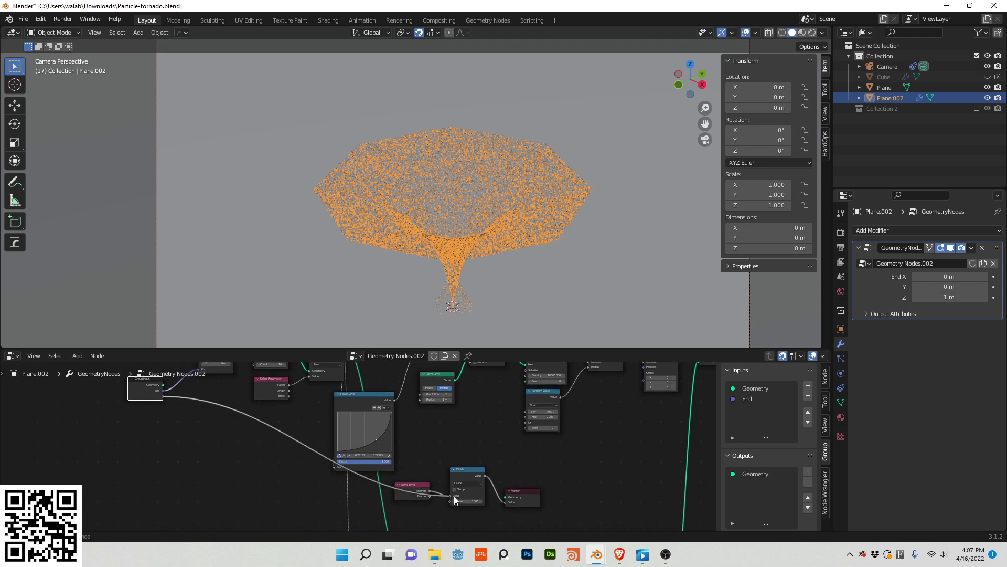
left_click(943, 307)
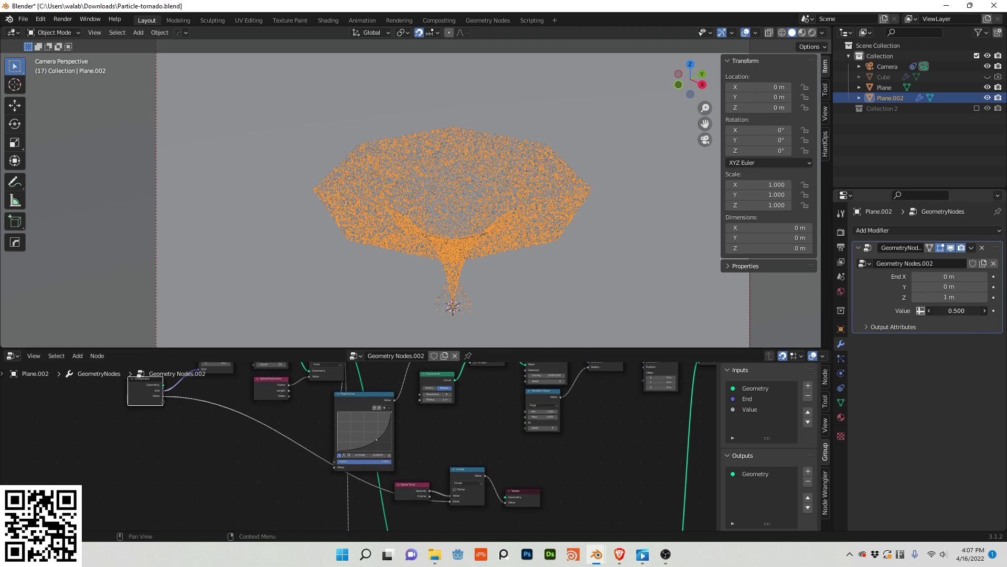
type("5")
key("Return")
Duplicate the Divide node twice, inserting both copies in a row between the original Divide and the Viewer
scroll(572, 519, "up", 4)
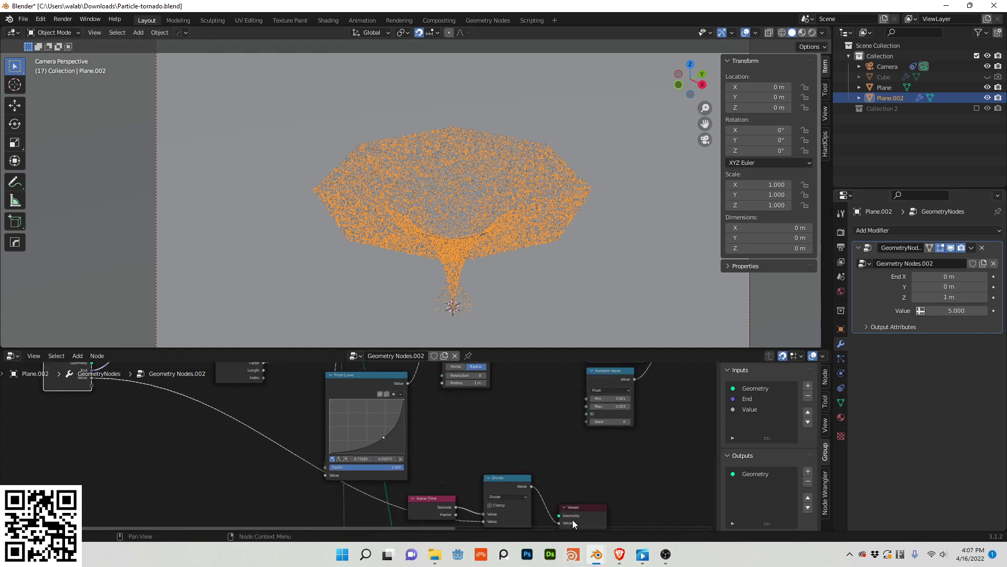
middle_click_drag(473, 483, 347, 411)
left_click(446, 433)
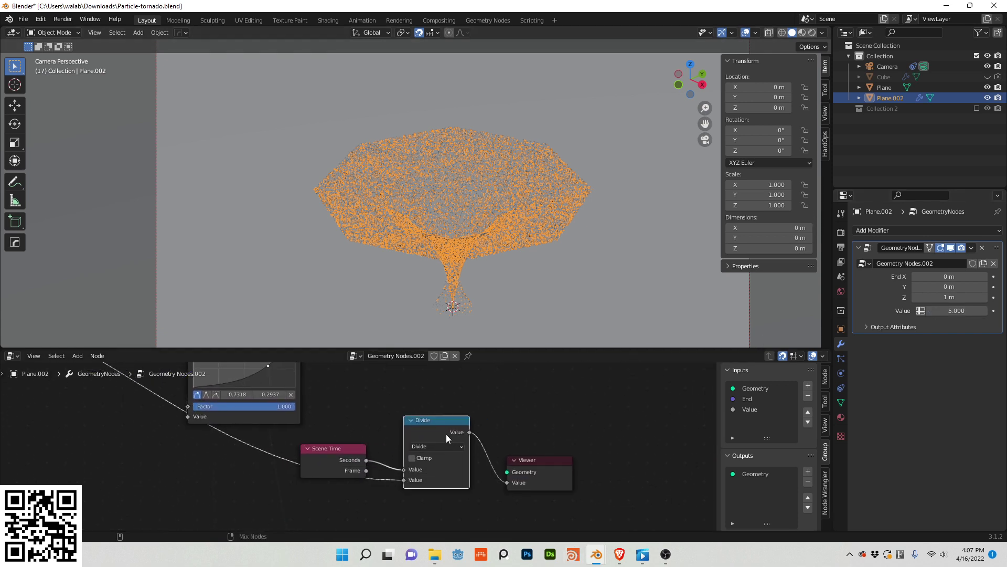
key("shift+d")
left_click(480, 435)
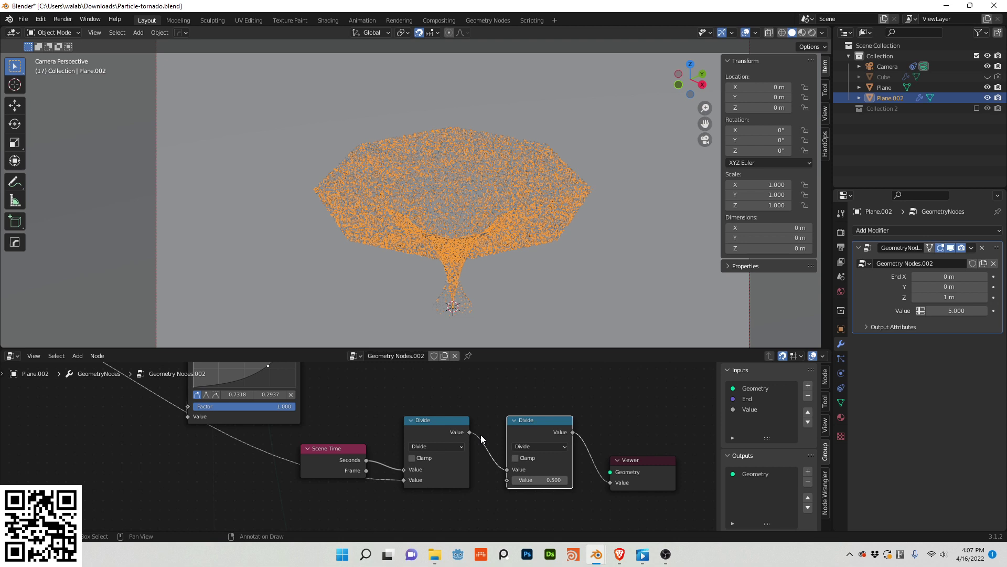
key("shift+d")
left_click(517, 433)
Set the first duplicated Math node to Add and the second one to Multiply
middle_click_drag(505, 429, 438, 427)
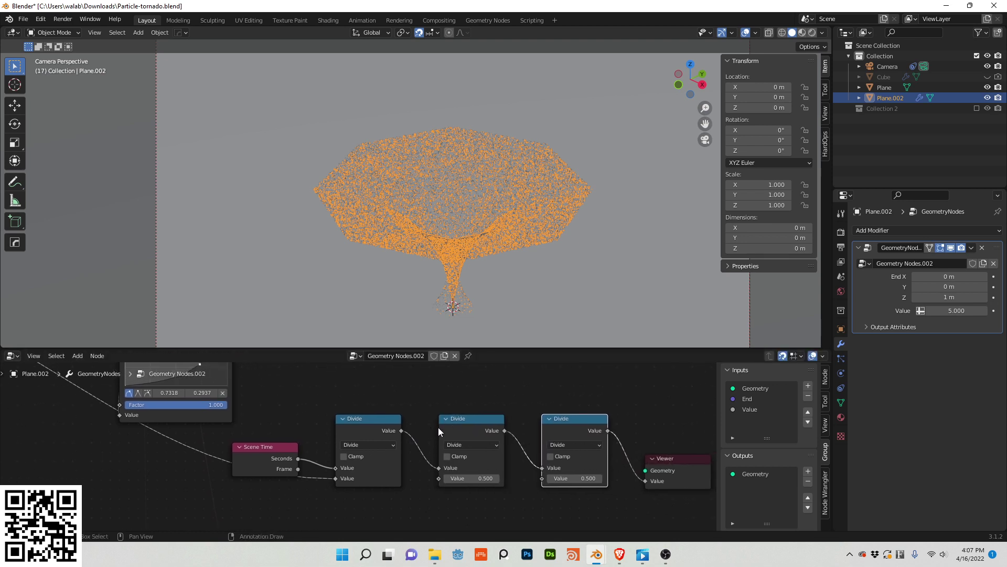
left_click(496, 444)
left_click(458, 336)
left_click(584, 446)
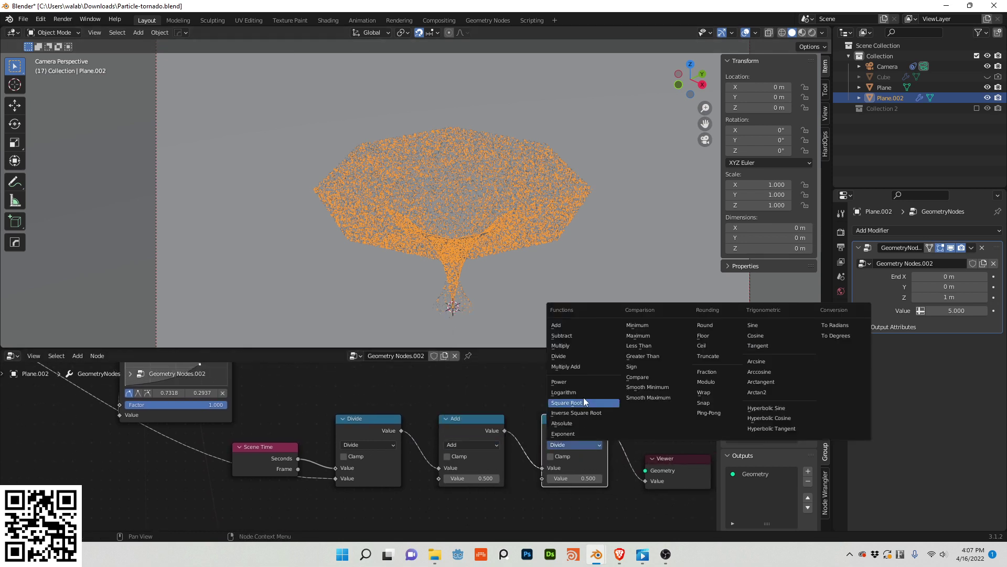
left_click(576, 345)
Connect the Capture Attribute node's Attribute output to the second value of the Add node
scroll(608, 451, "down", 4)
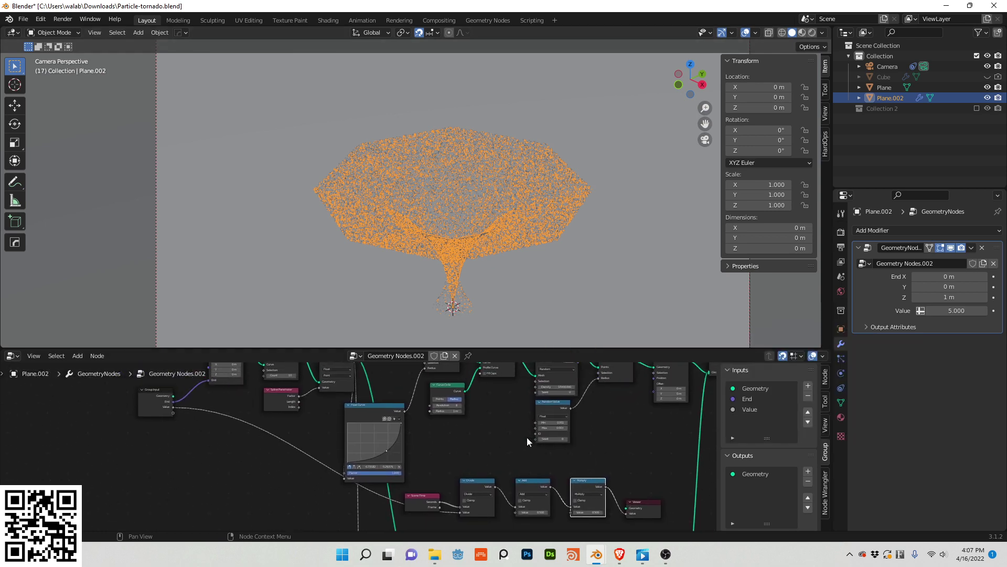
scroll(526, 437, "down", 1)
middle_click_drag(527, 437, 504, 450)
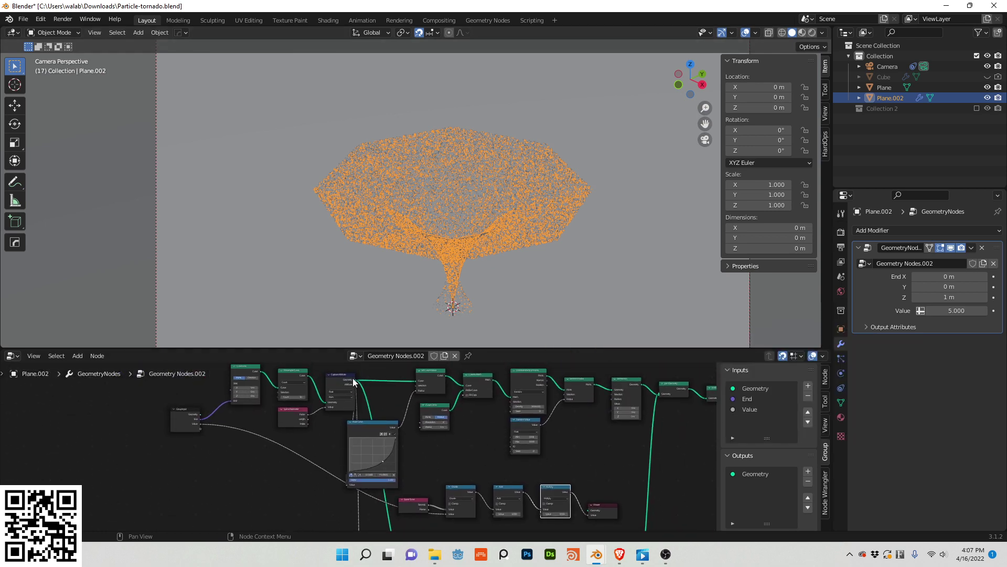
left_click_drag(355, 384, 498, 507)
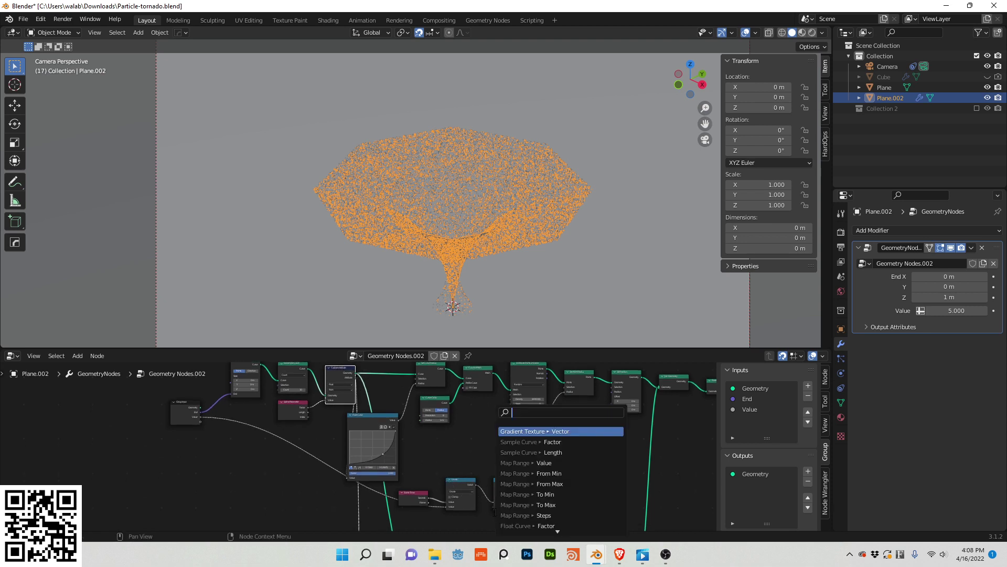
key("Escape")
left_click_drag(355, 383, 494, 506)
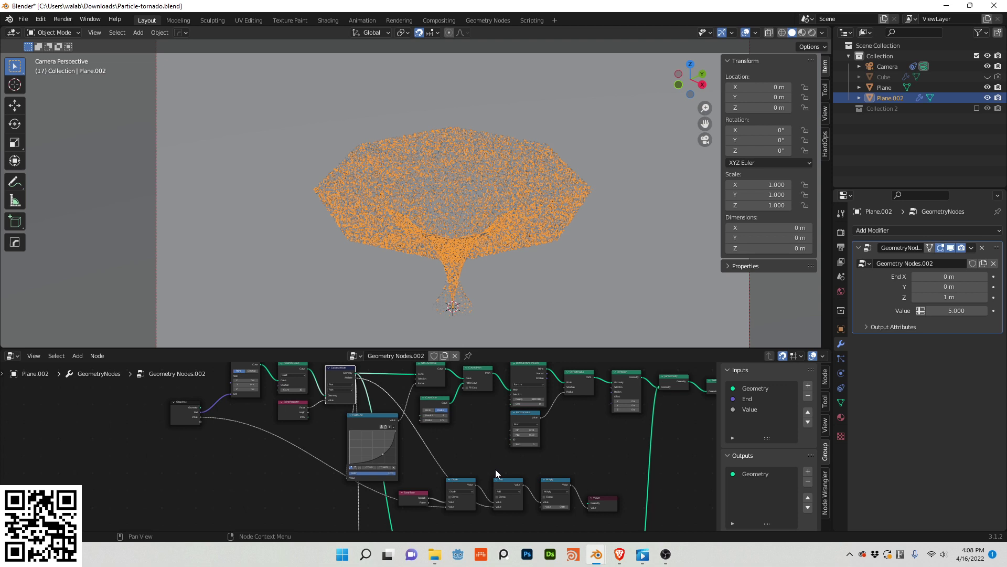
Connect the Multiply node's result to the Position input of the upper chain's Set Position node
scroll(495, 469, "up", 2)
middle_click_drag(481, 468, 306, 464)
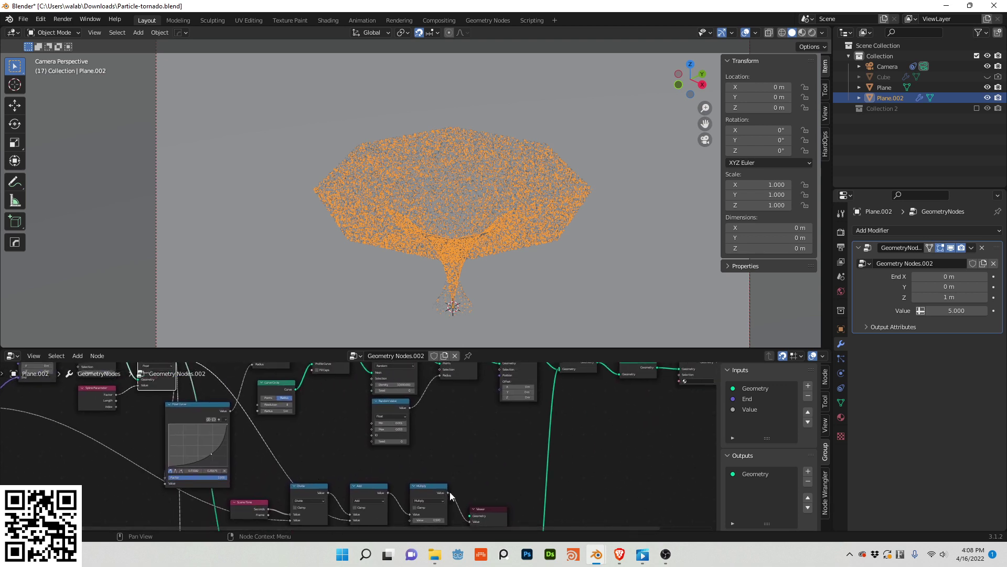
left_click_drag(449, 492, 504, 401)
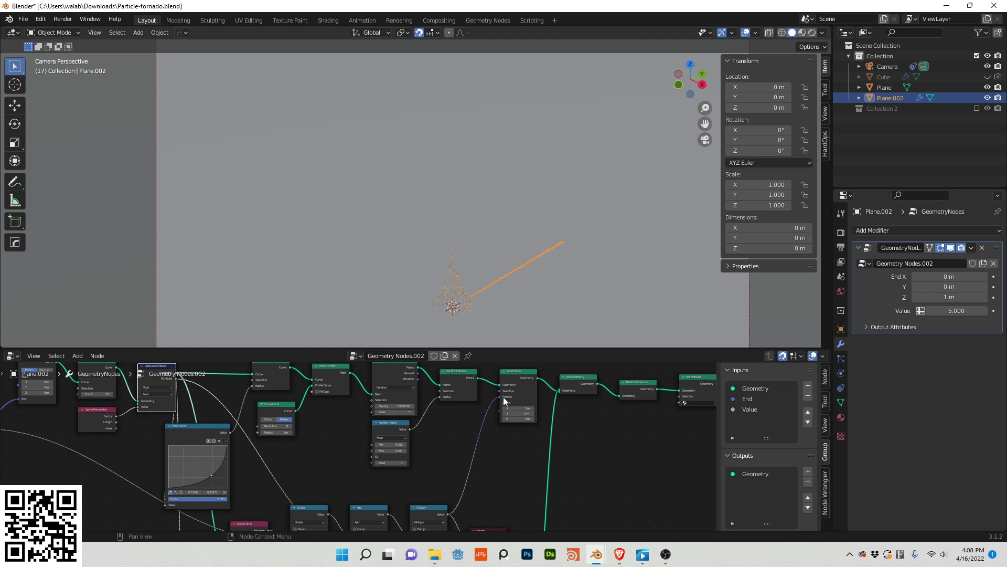
key("shift+a")
key("Escape")
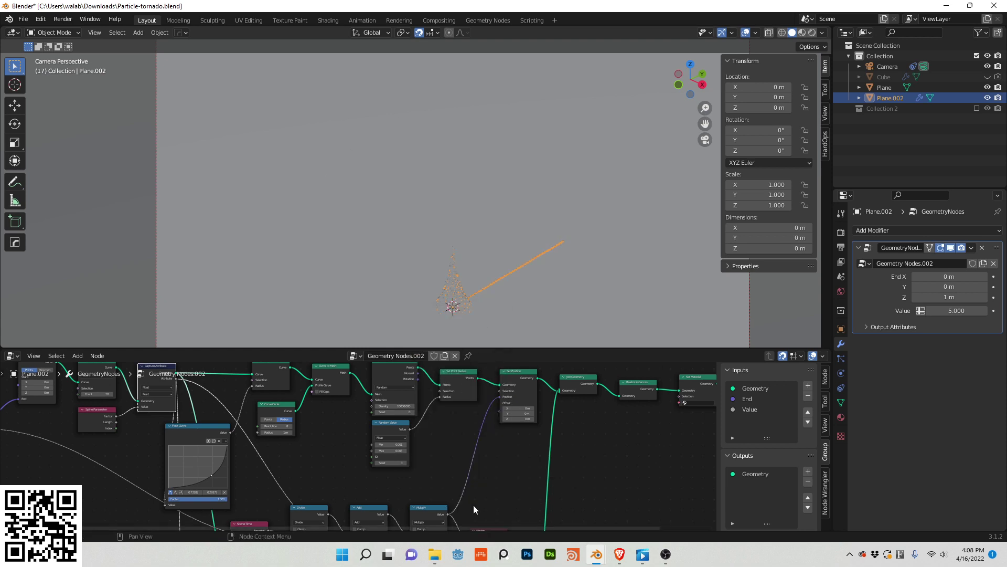
Delete the Viewer and insert a Vector Rotate node between Multiply and Set Position, with Multiply feeding its Angle
middle_click_drag(473, 505, 460, 454)
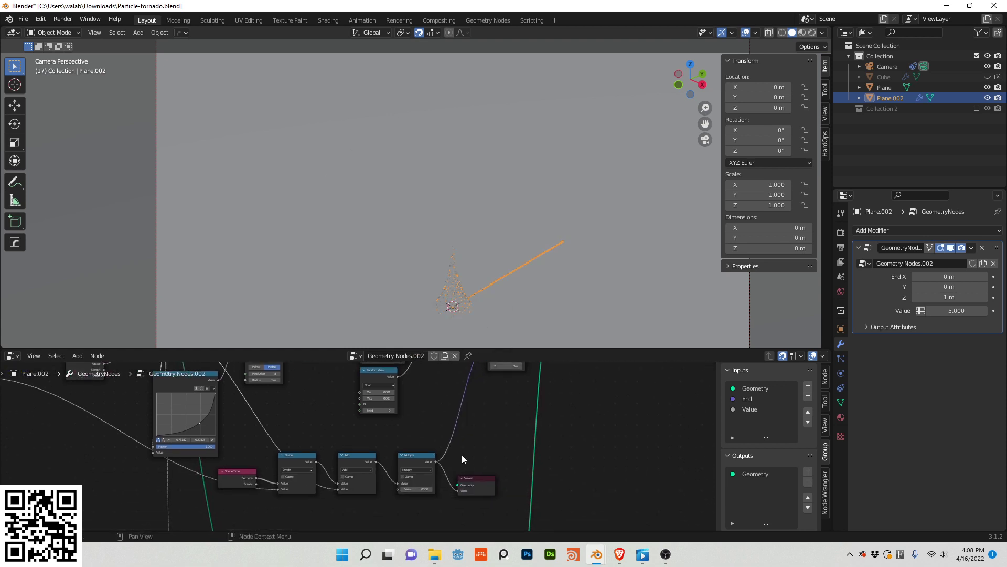
left_click(476, 469)
key("shift+a")
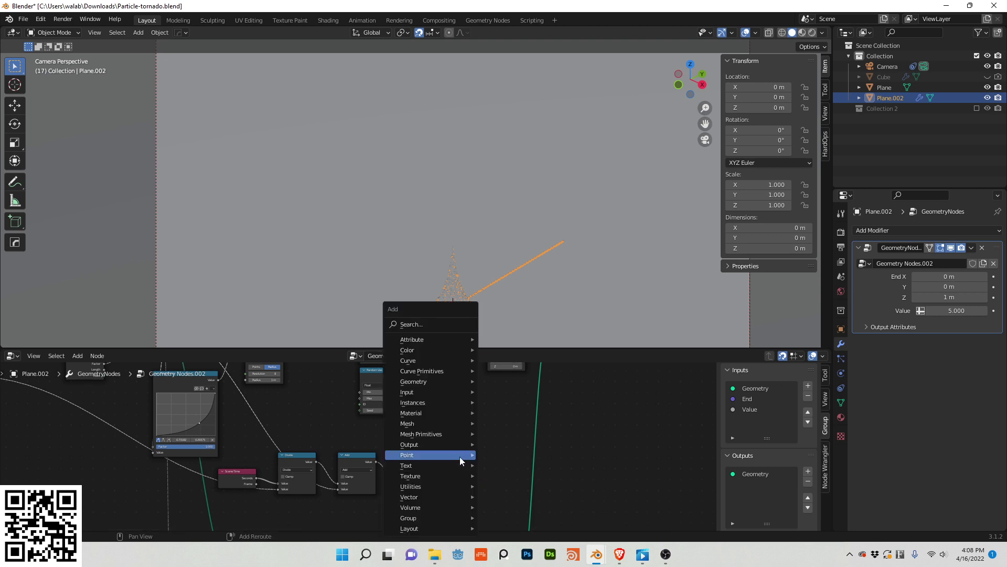
type("VEC")
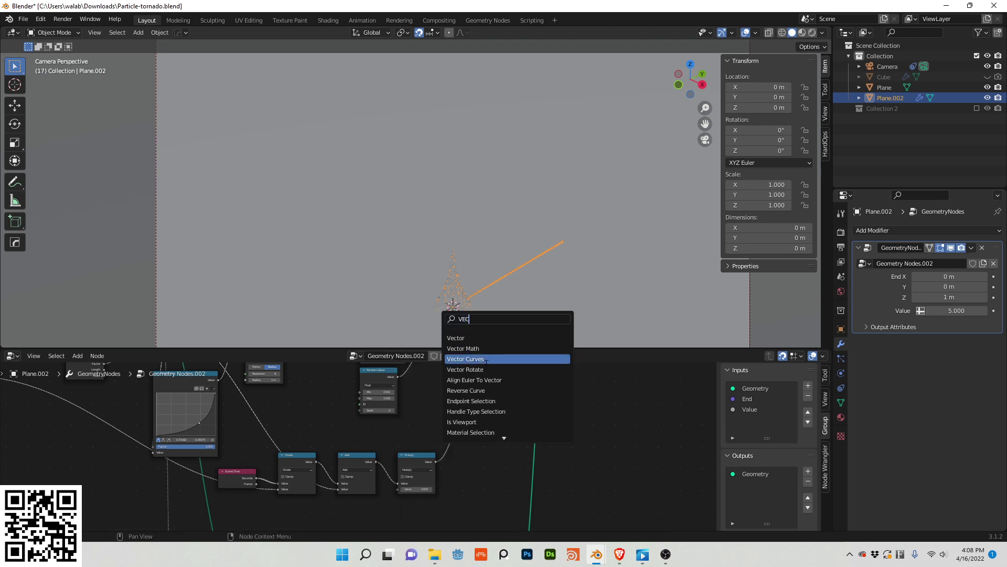
left_click(489, 369)
left_click(464, 428)
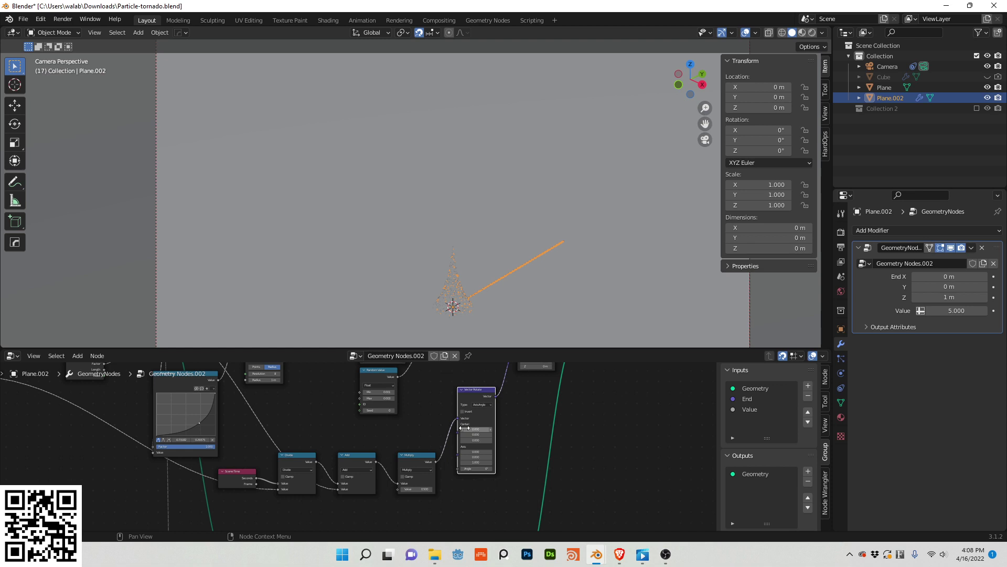
left_click_drag(462, 422, 461, 467)
Add a Position node beside the Vector Rotate node and connect it to the Vector input
middle_click_drag(458, 451, 473, 459)
key("shift+a")
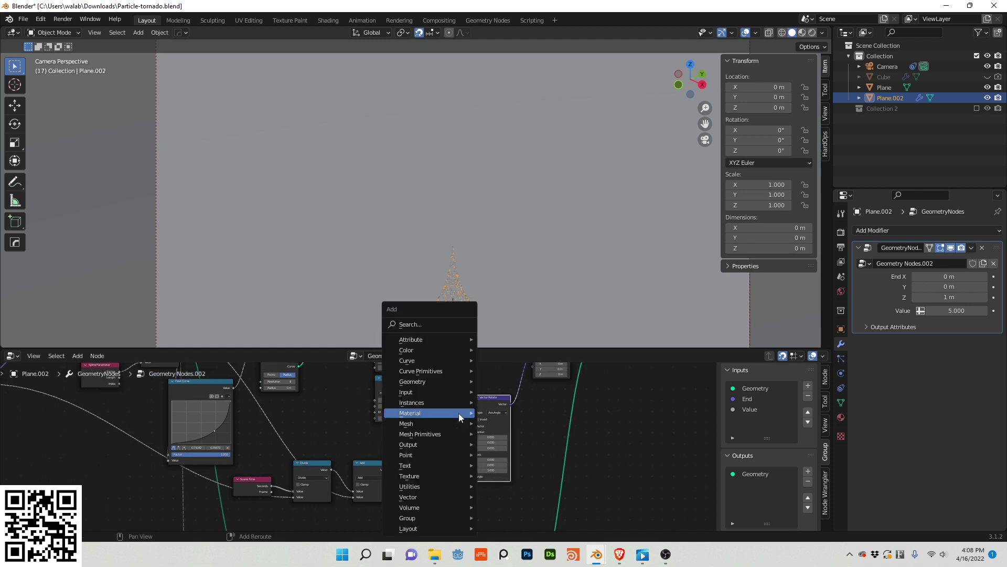
left_click(456, 319)
type("position")
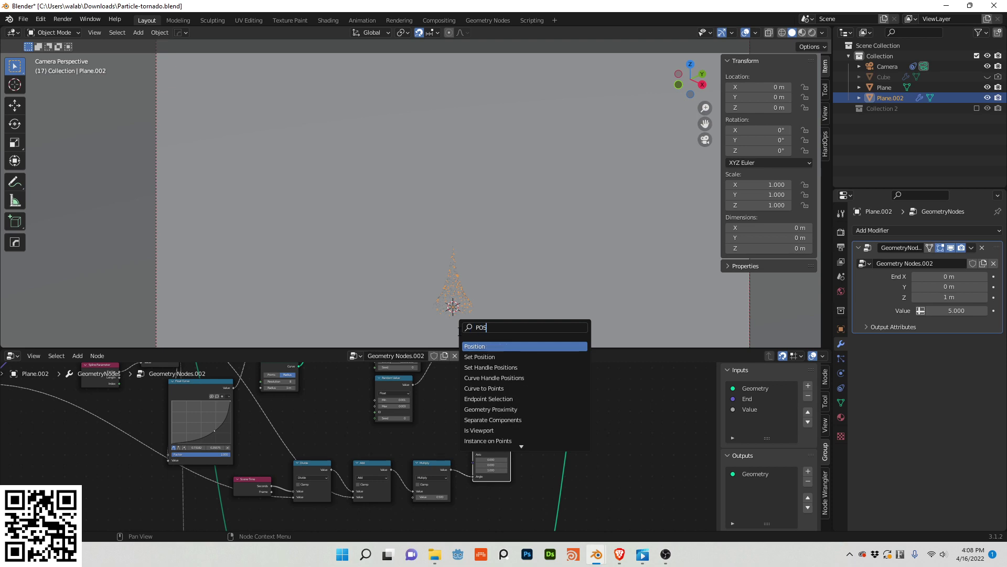
key("Return")
left_click(417, 418)
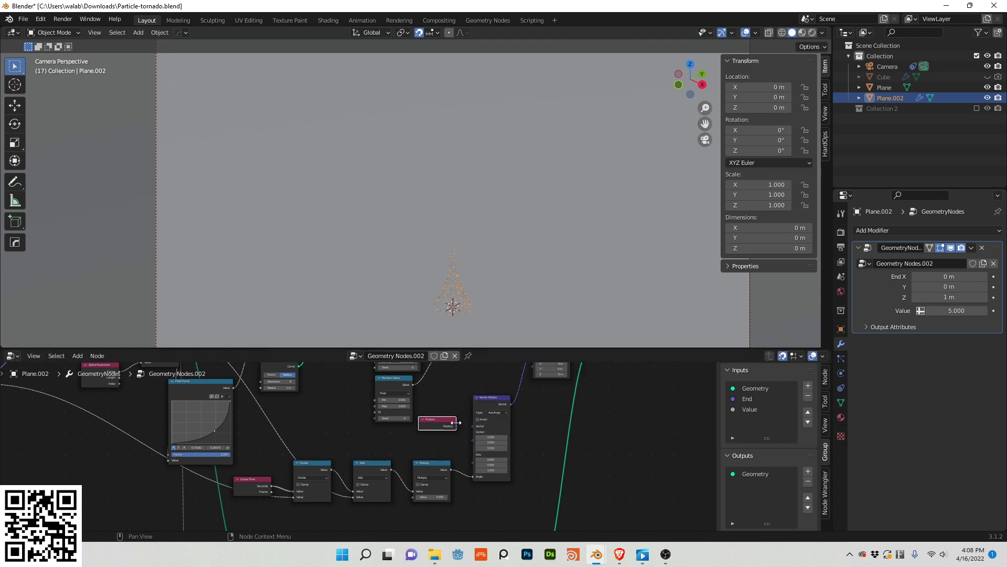
left_click_drag(470, 426, 471, 426)
Play the animation to preview the rotating tornado and save the file
key("space")
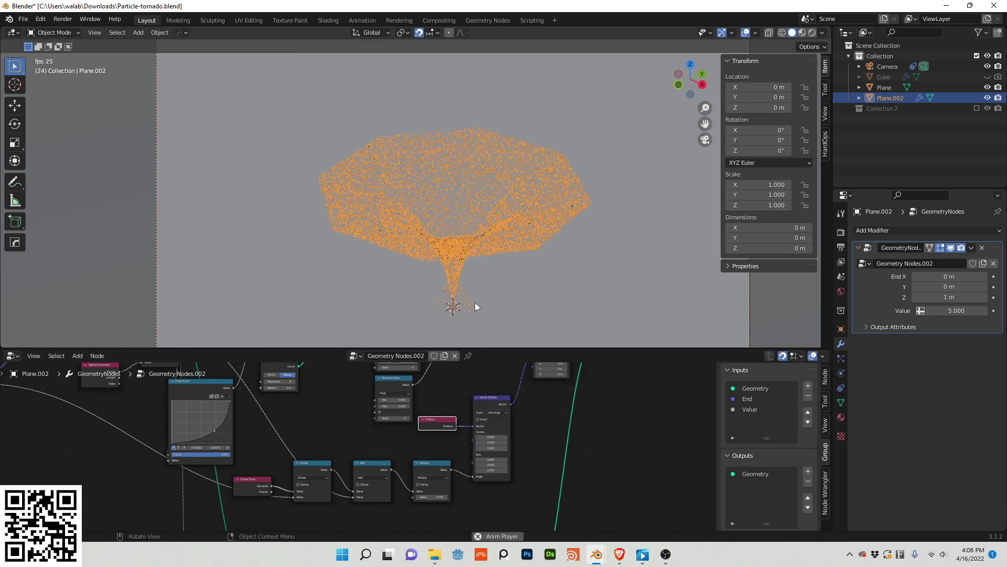
scroll(476, 300, "up", 2)
middle_click_drag(425, 443, 392, 421)
key("ctrl+s")
Set the Multiply node's value before the Vector Rotate angle to 10 and make the tornado object active again
scroll(414, 446, "up", 2)
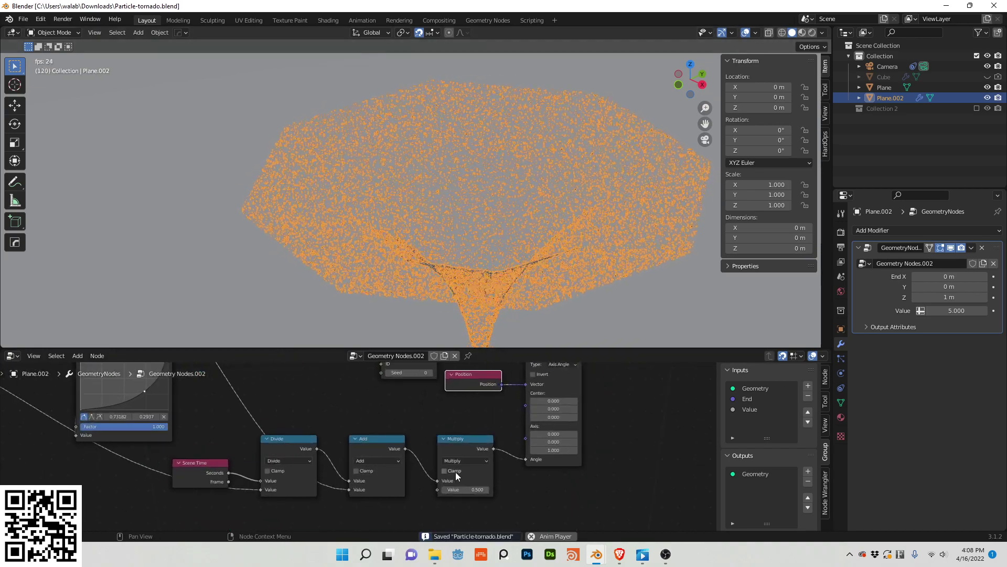
left_click(468, 489)
type("1")
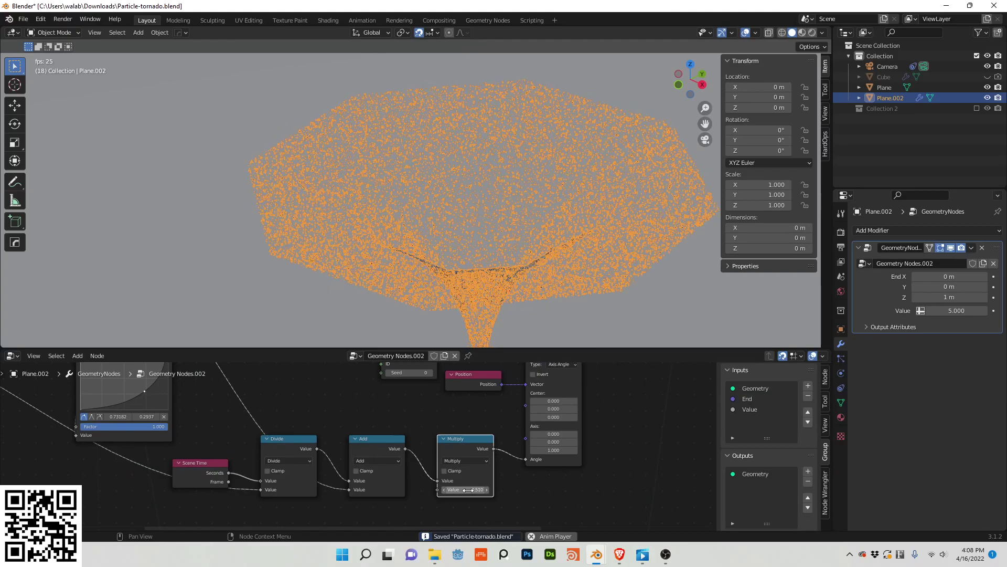
left_click(465, 489)
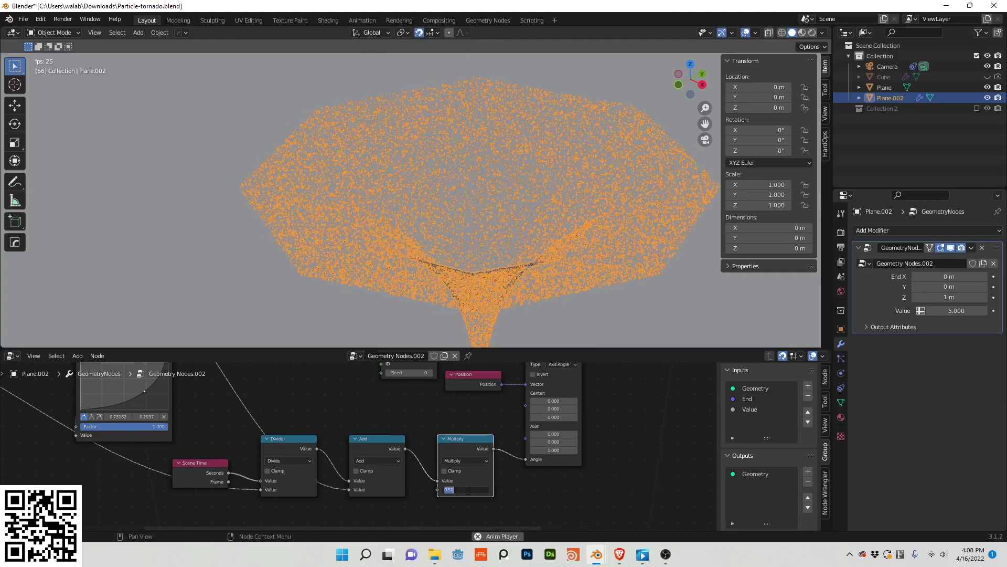
left_click(437, 264)
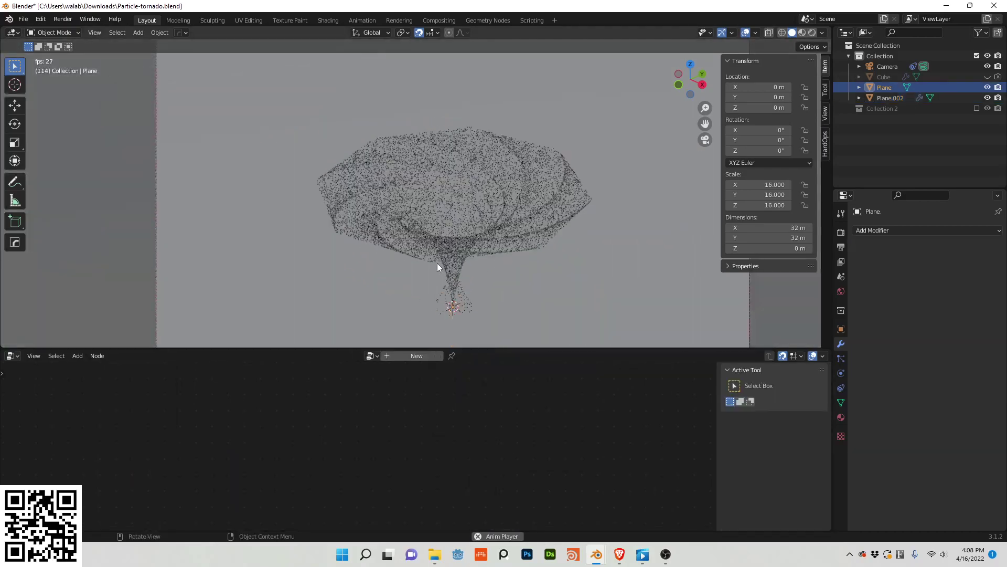
left_click(442, 253)
Shift the framed lower chain aside and connect the Vector Rotate node's Vector output to that chain's Set Position Position input
middle_click_drag(535, 457, 482, 483)
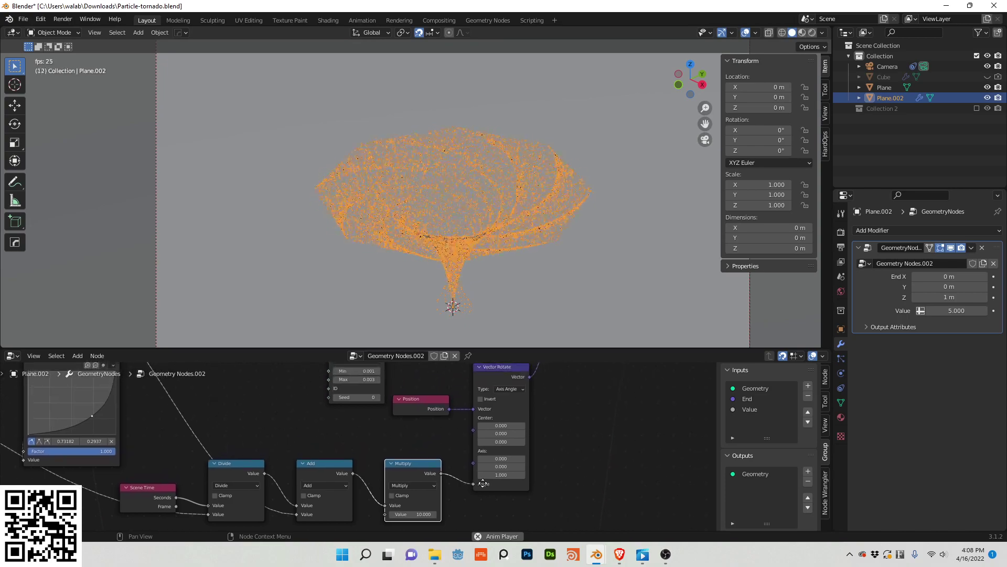
scroll(482, 483, "down", 2)
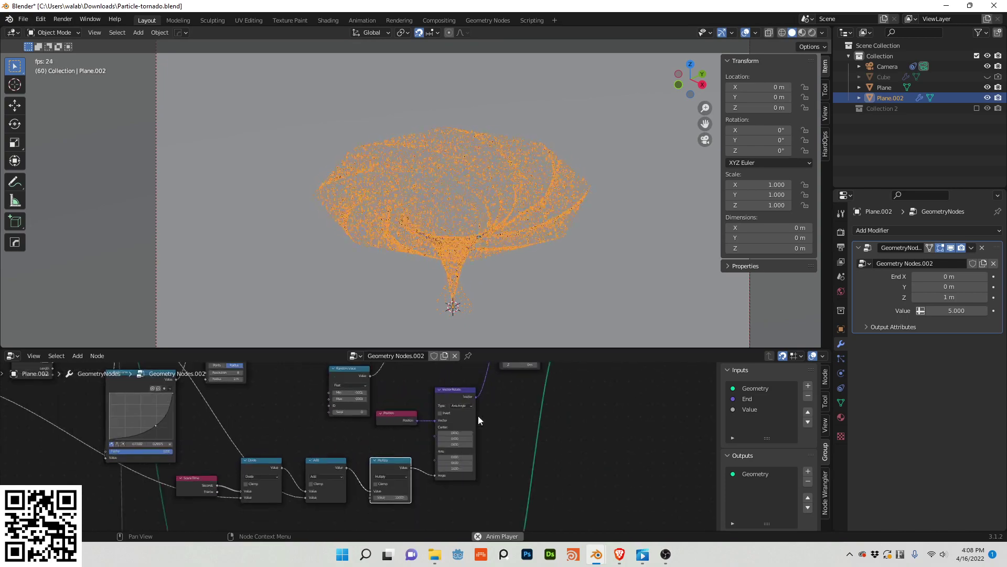
scroll(479, 420, "down", 3)
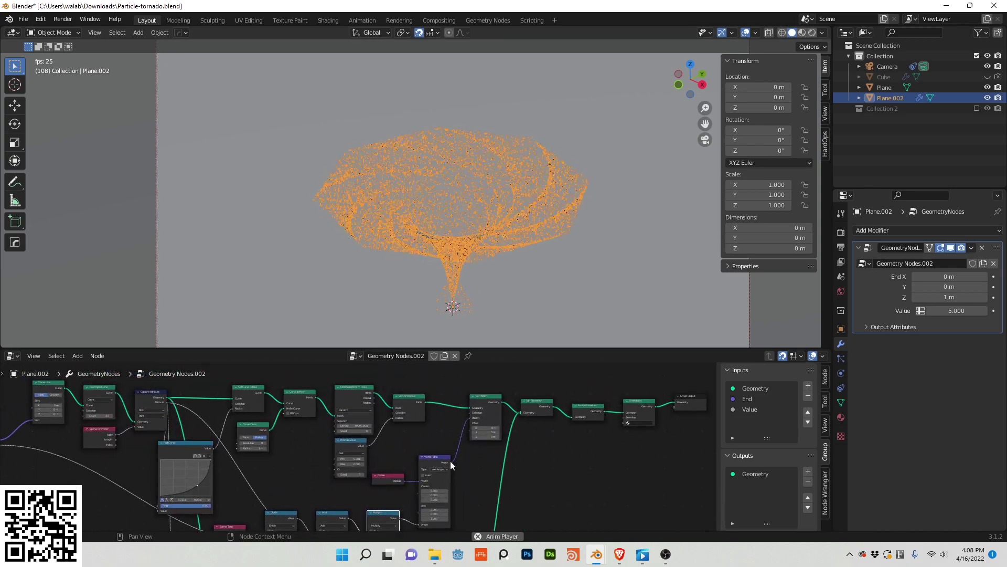
left_click_drag(450, 462, 478, 460)
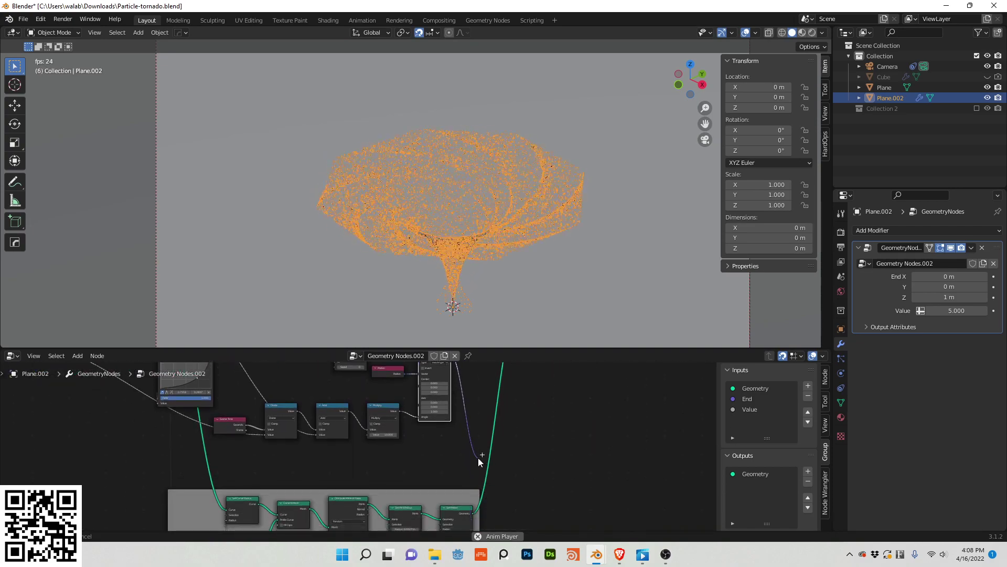
scroll(474, 455, "down", 1)
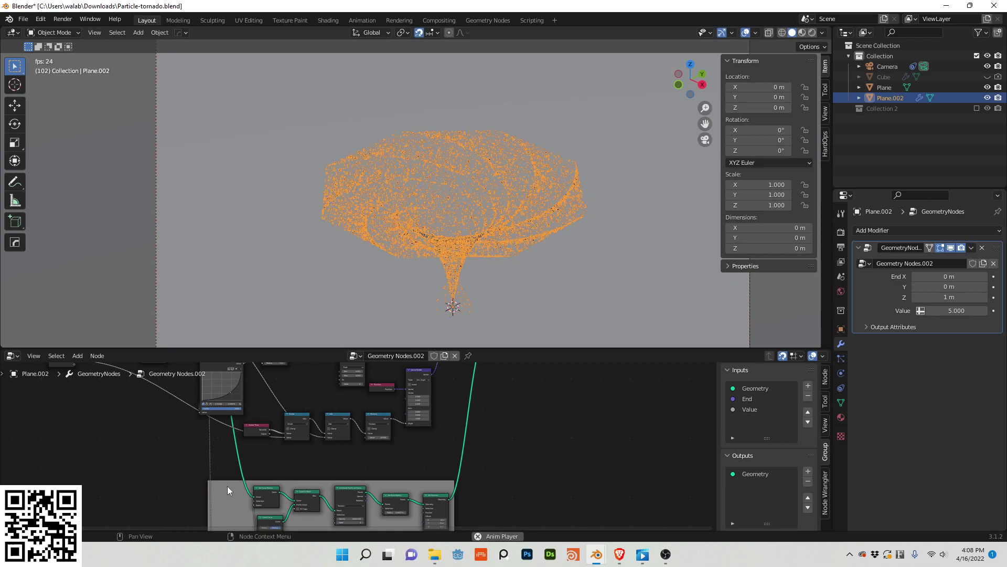
left_click_drag(228, 486, 552, 461)
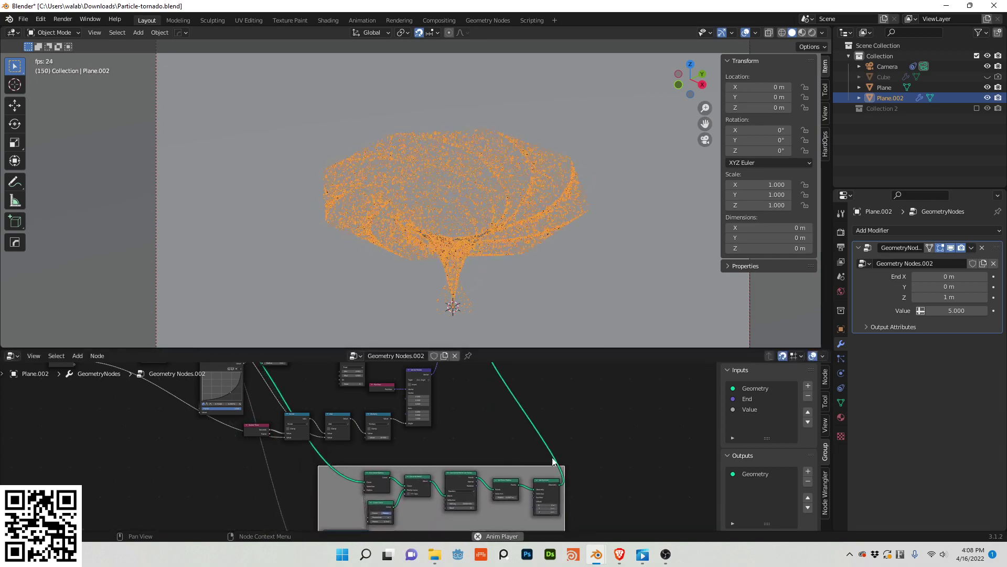
left_click_drag(431, 375, 538, 473)
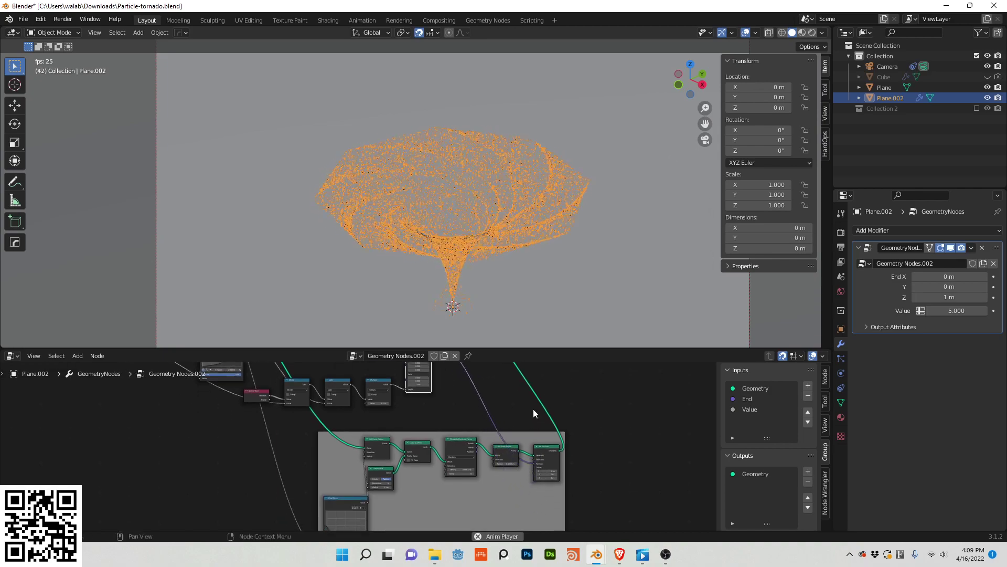
Review the new rotation link into the lower chain and save the file
scroll(534, 409, "up", 4)
middle_click_drag(521, 526, 350, 506)
key("ctrl+s")
scroll(542, 425, "down", 4)
middle_click_drag(542, 425, 626, 424)
scroll(628, 423, "down", 3)
scroll(603, 388, "up", 2)
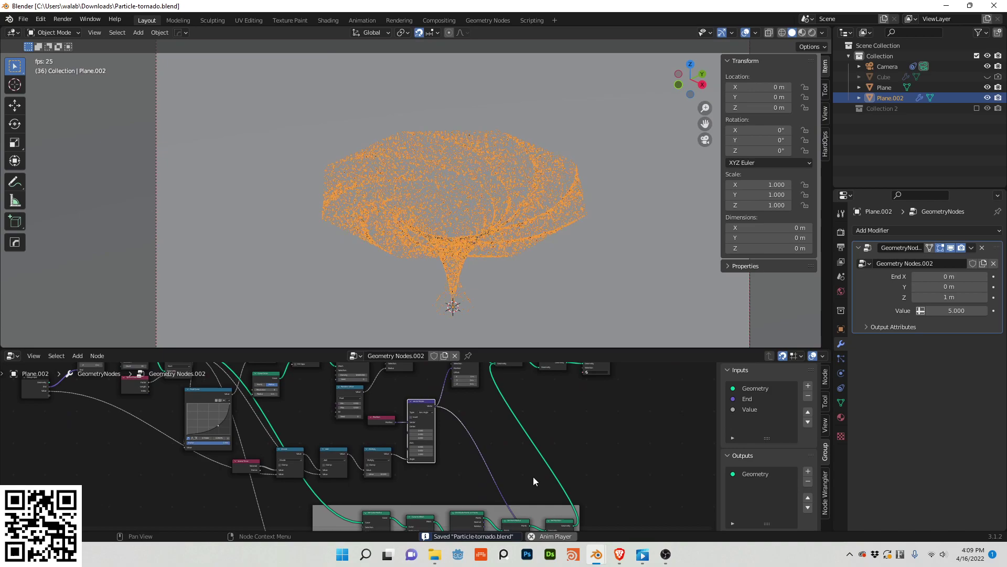
Add a Noise Texture node just below the Vector Rotate node
key("shift+a")
left_click(476, 323)
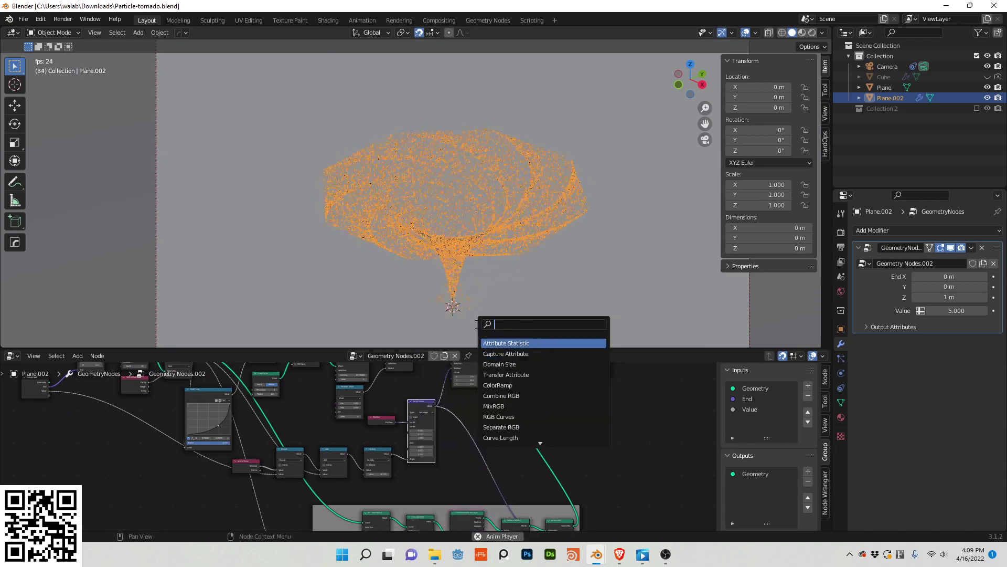
type("NOI")
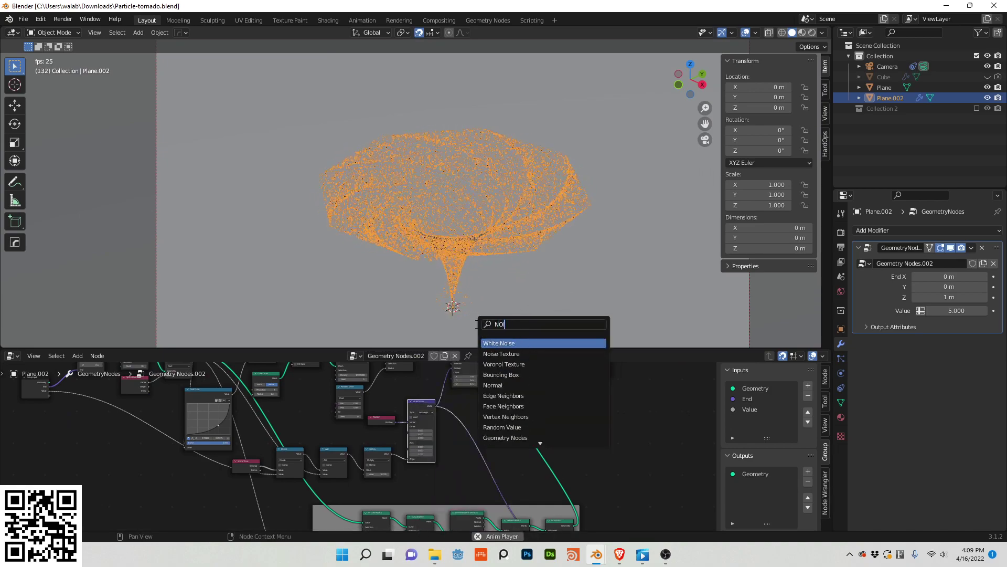
key("Return")
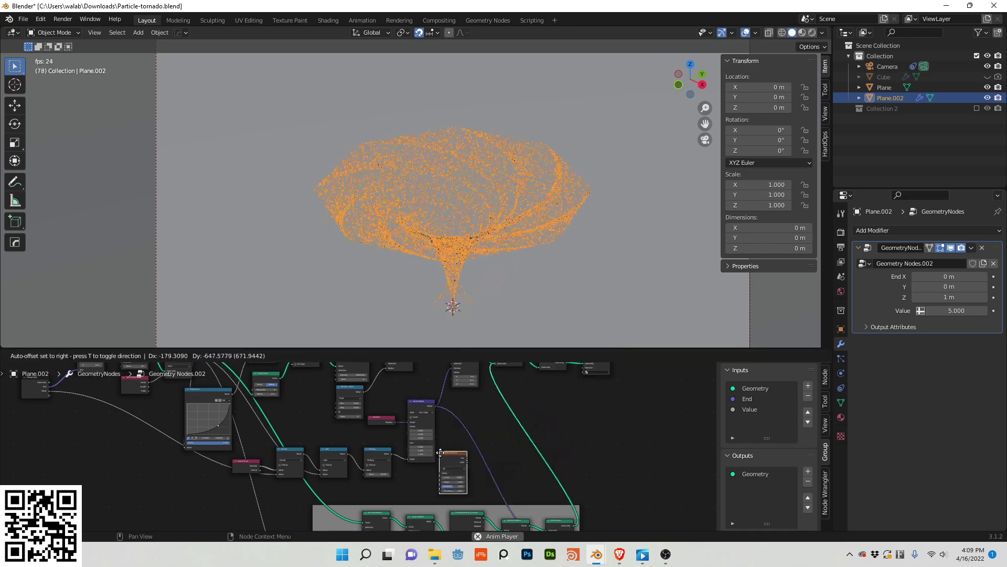
left_click(440, 452)
scroll(438, 452, "up", 1)
Duplicate the upper chain's Set Position node and insert the copy directly after Join Geometry
middle_click_drag(435, 451, 396, 486)
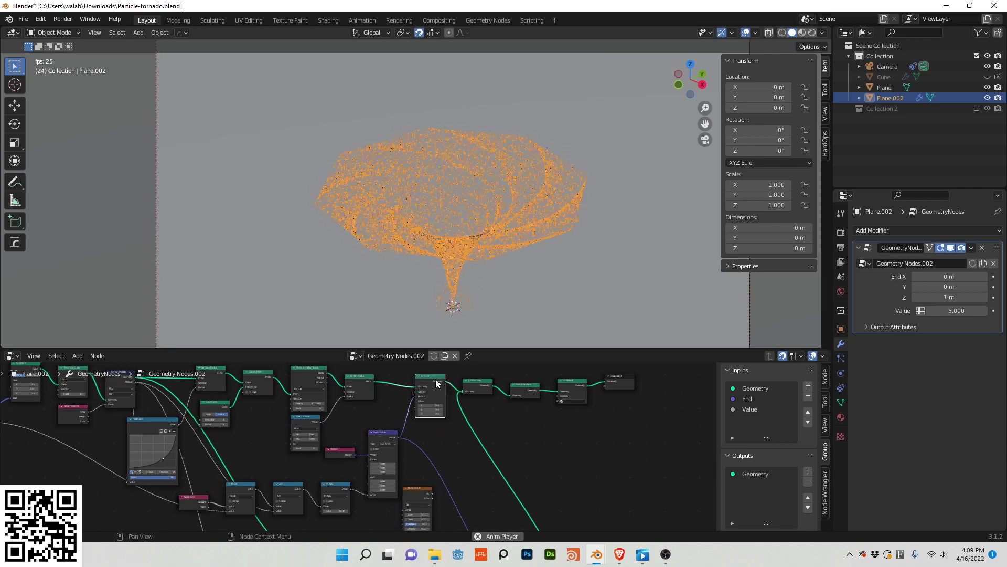
left_click_drag(436, 383, 530, 384)
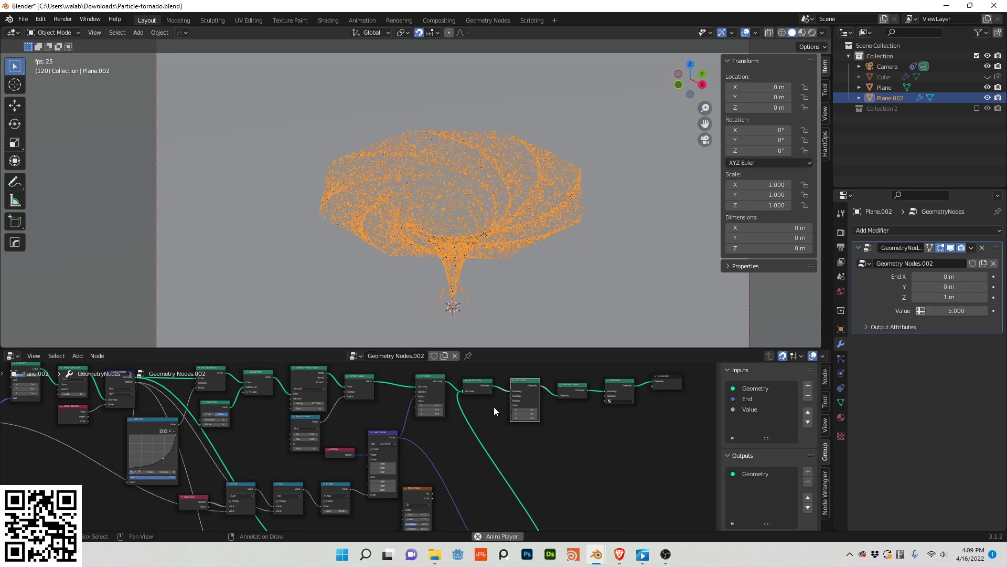
middle_click_drag(486, 437, 478, 399)
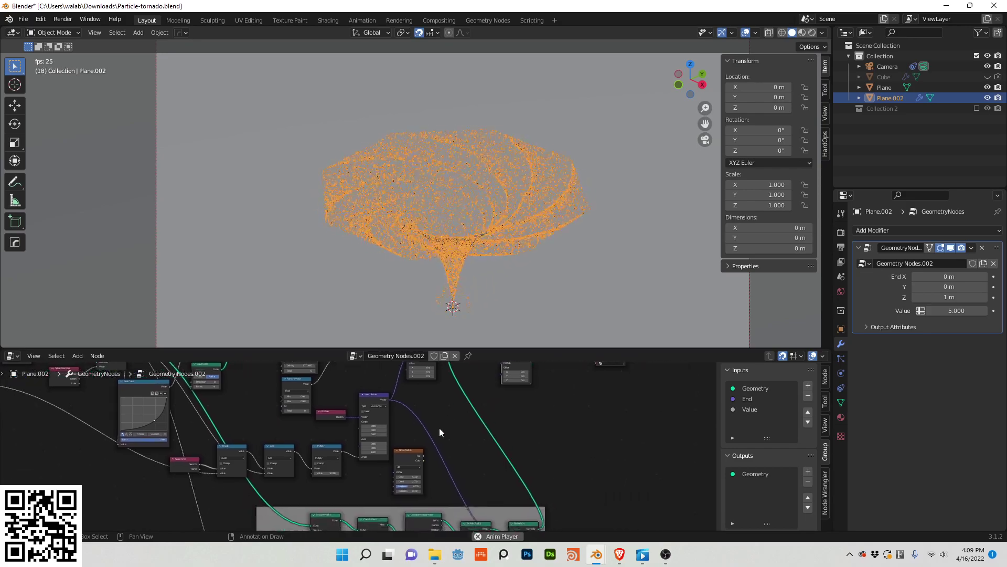
Connect the Noise Texture's Color output to the upper Set Position node's Offset input and move the texture node clear
scroll(417, 459, "up", 2)
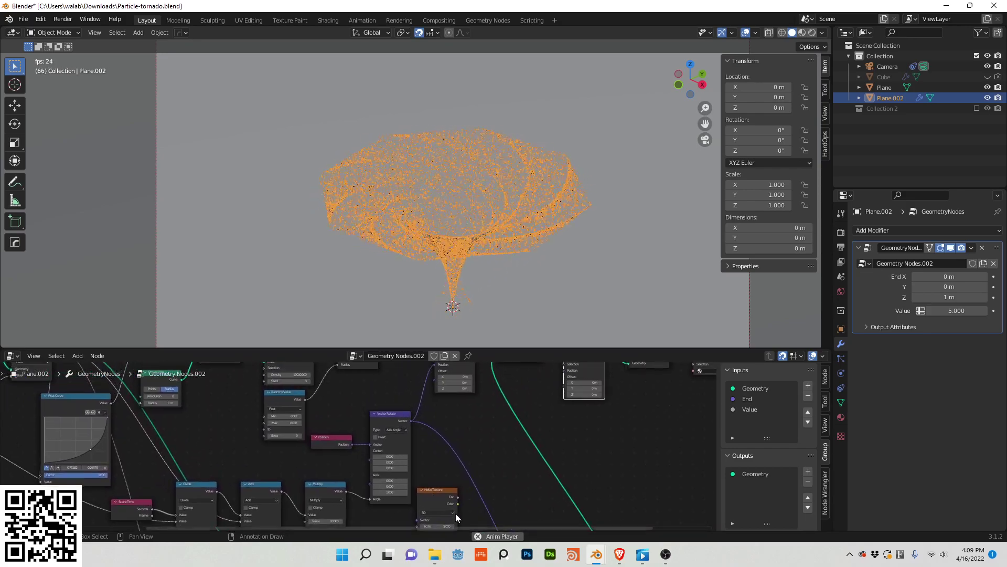
left_click_drag(458, 502, 438, 401)
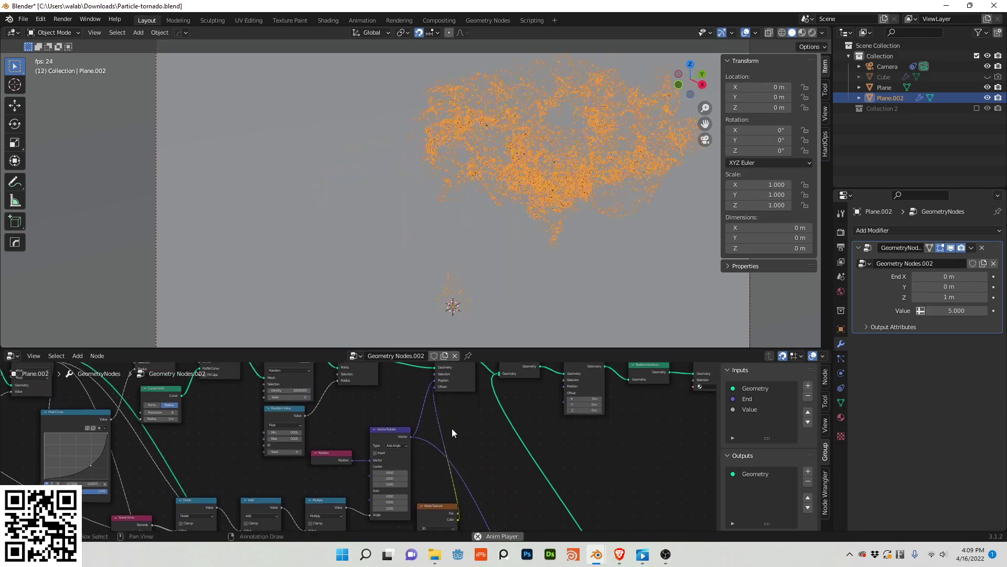
middle_click_drag(458, 453, 475, 409)
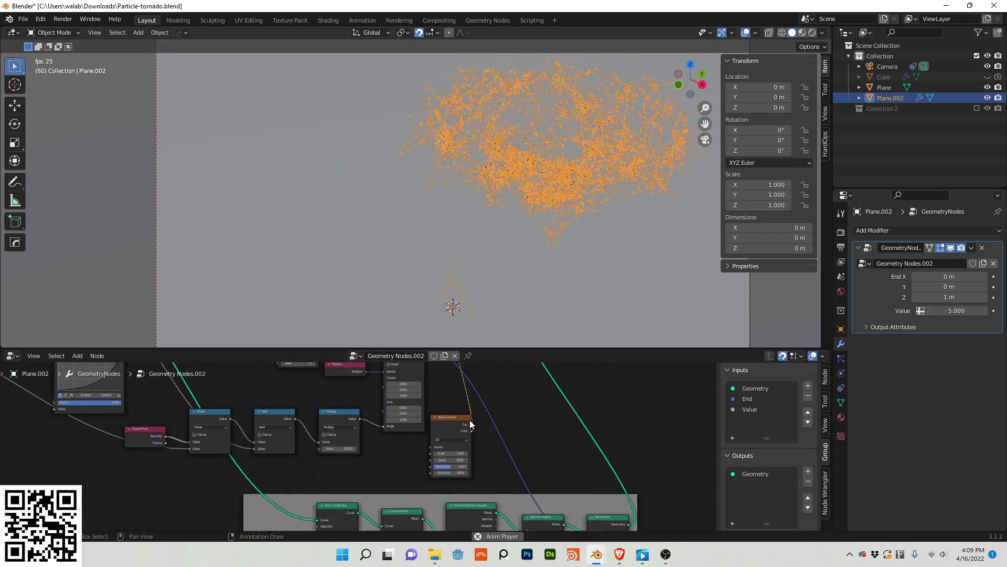
left_click_drag(469, 430, 431, 429)
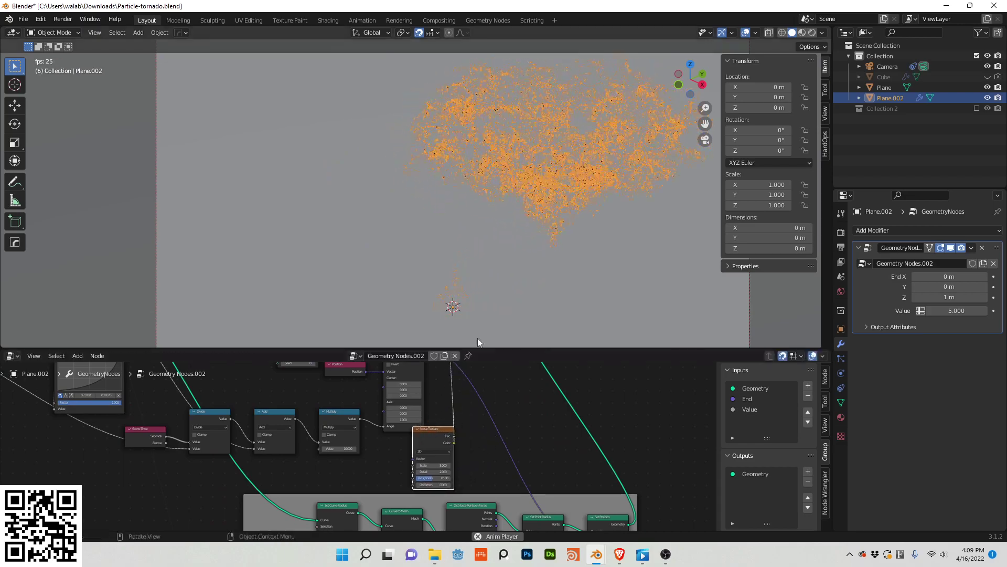
Insert a Vector Math node set to Subtract between the Noise Texture and the Set Position node's Offset
key("shift+a")
left_click(458, 324)
type("v")
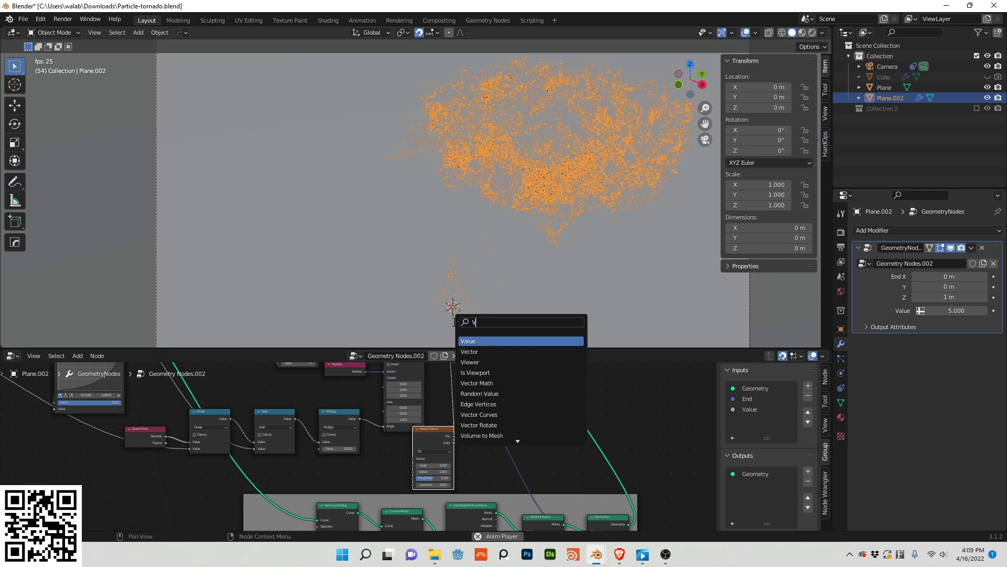
left_click(484, 352)
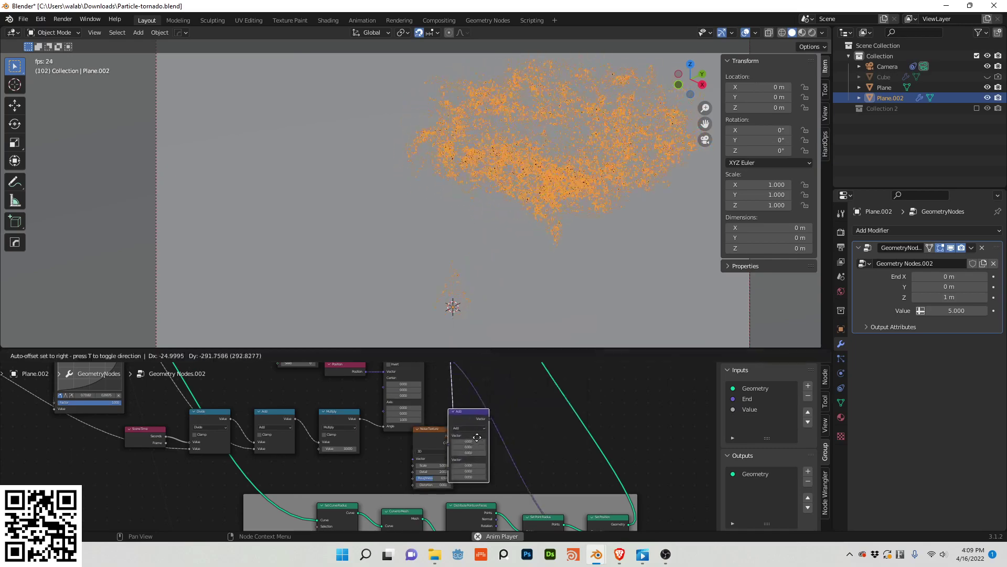
left_click(474, 442)
left_click(499, 433)
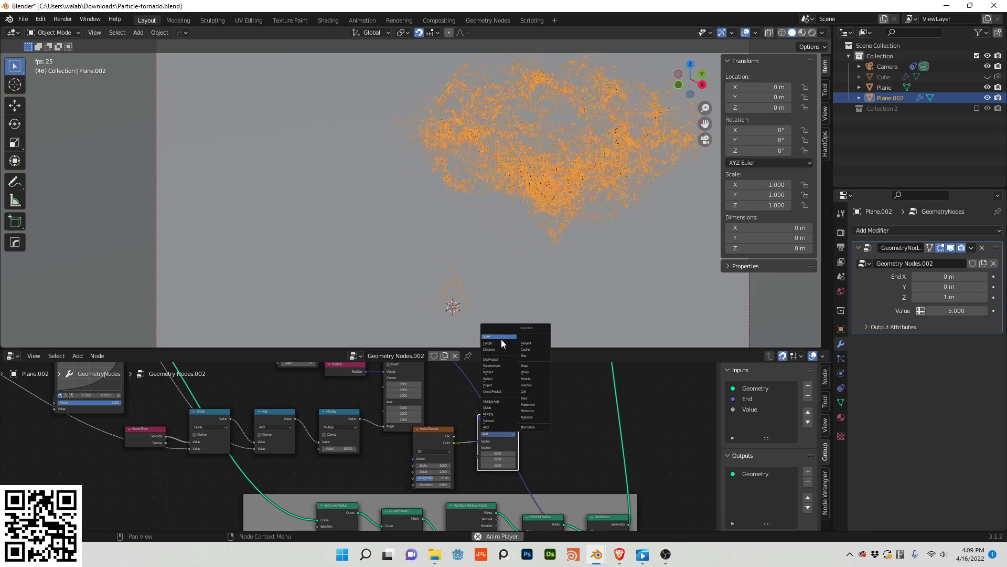
left_click(500, 422)
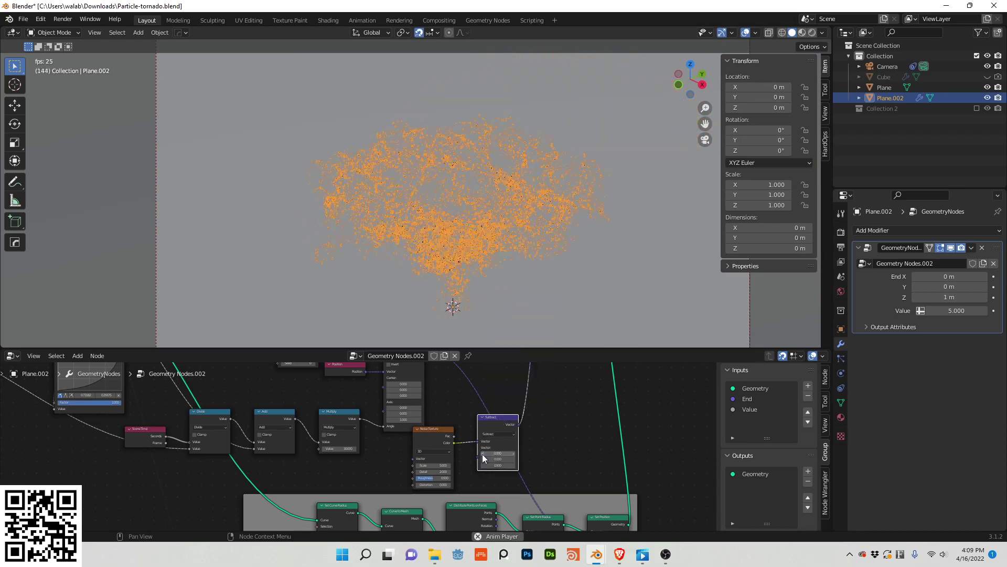
key("shift+d")
left_click(540, 422)
key("ctrl+z")
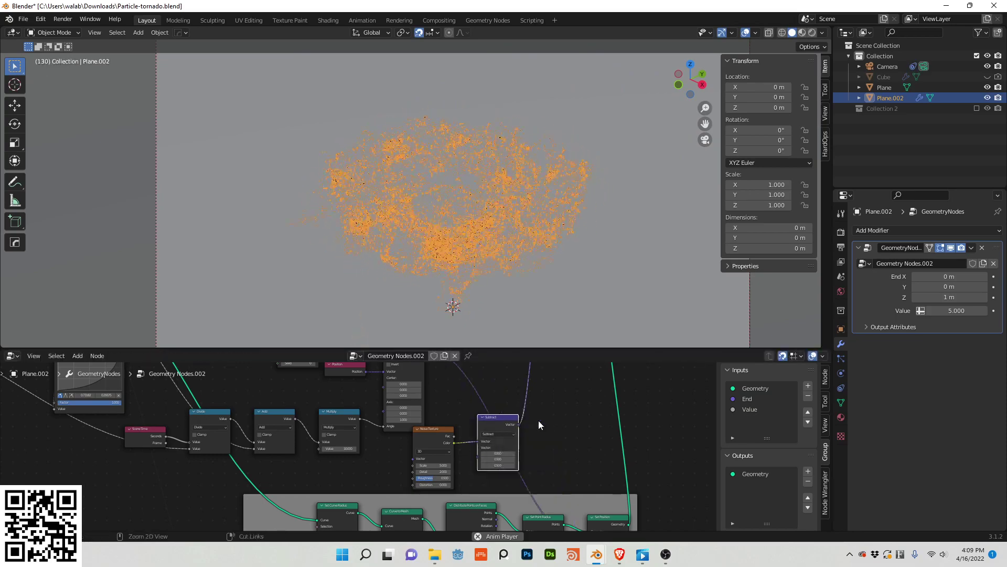
Duplicate the Subtract node onto its output link to the Offset and change the copy's operation to Scale
key("shift+d")
left_click(571, 400)
left_click(561, 409)
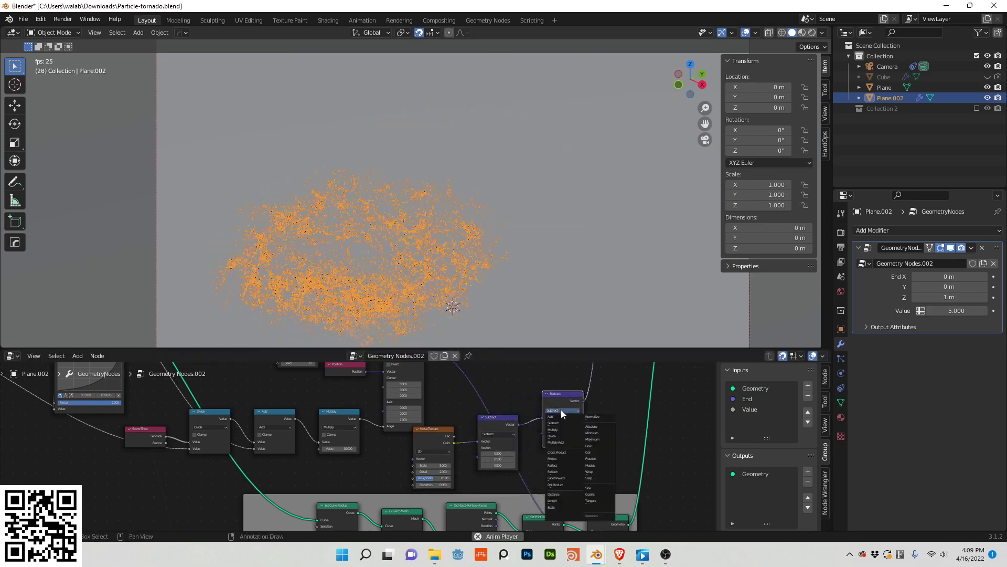
left_click(556, 507)
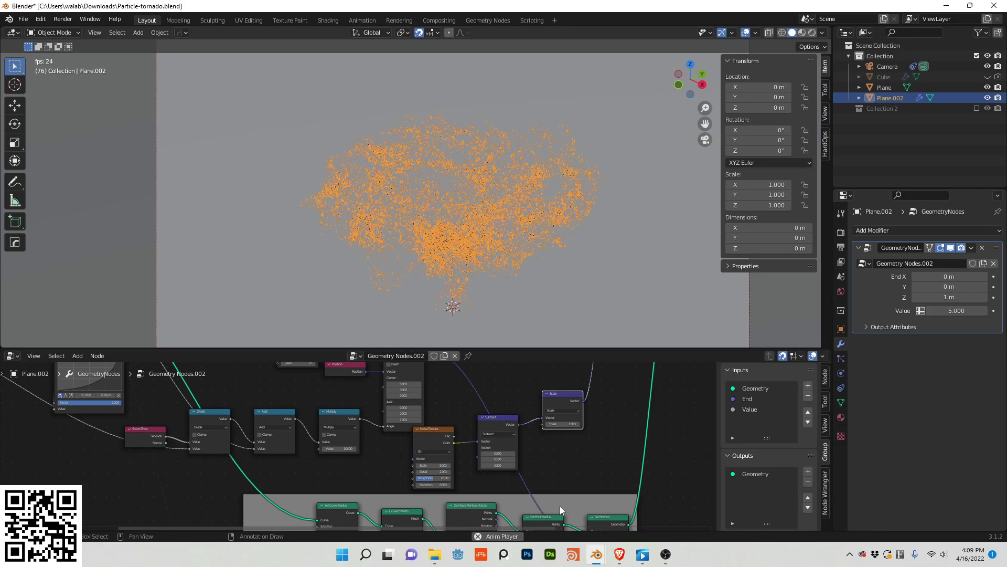
Expose the Scale node's Scale value as a new Group Input socket with the value 0.6
middle_click_drag(582, 445, 679, 521)
scroll(619, 486, "down", 4)
left_click_drag(96, 426, 601, 496)
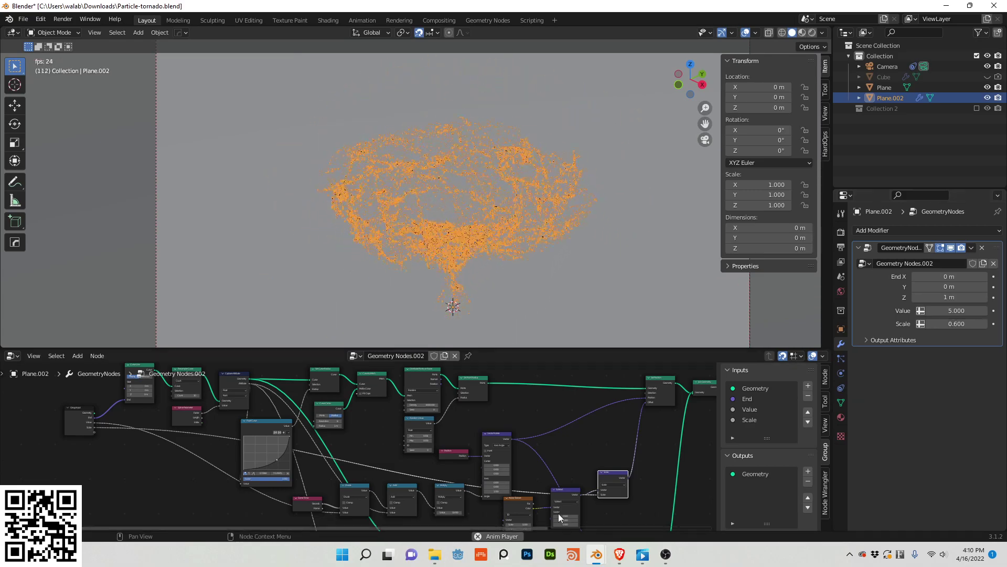
Connect the Scale node's Vector output to the lower chain's Set Position Offset input and nudge that Set Position node aside
middle_click_drag(560, 517, 428, 400)
scroll(504, 427, "up", 1)
scroll(504, 428, "up", 2)
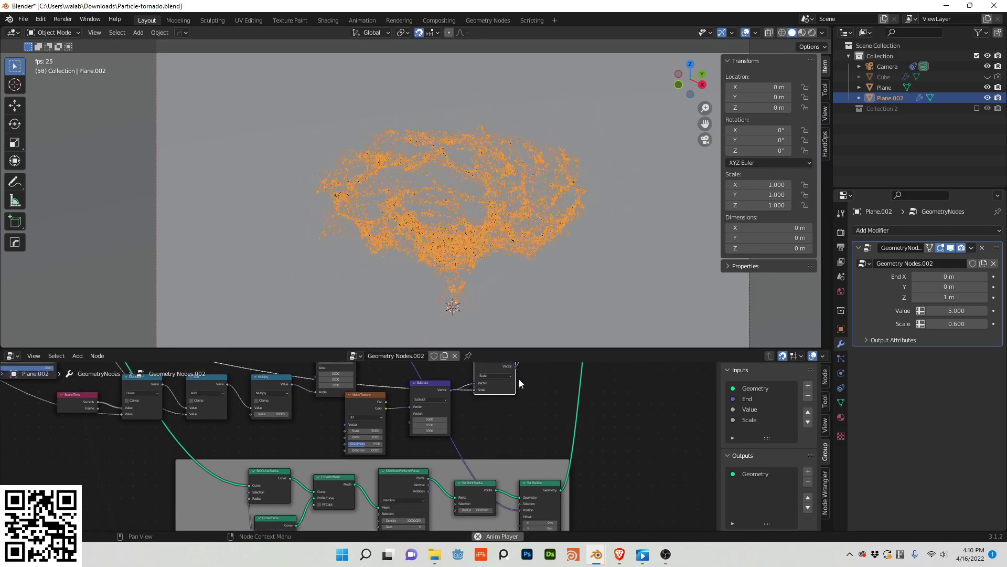
middle_click_drag(522, 513, 524, 463)
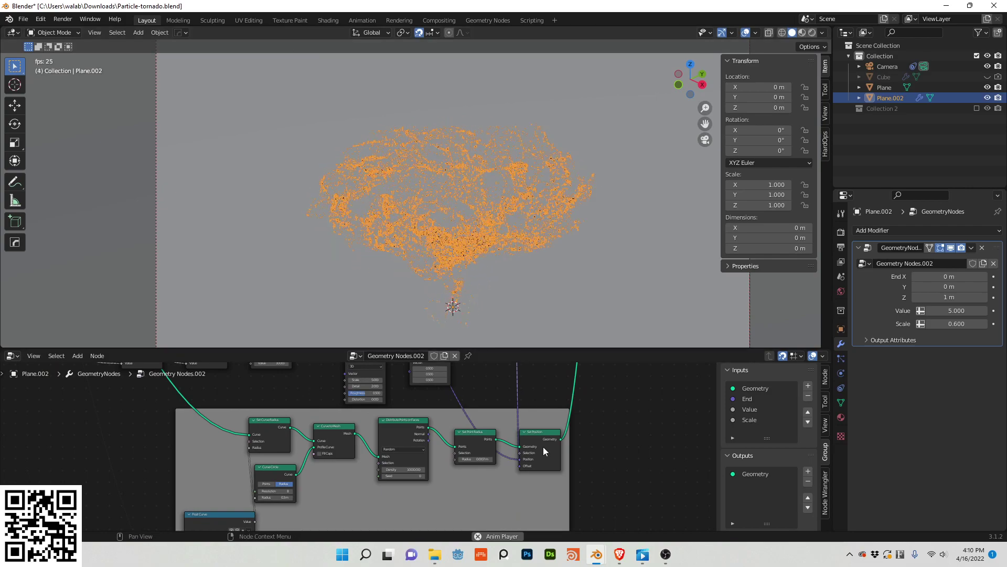
left_click_drag(543, 446, 574, 439)
middle_click_drag(574, 439, 526, 434)
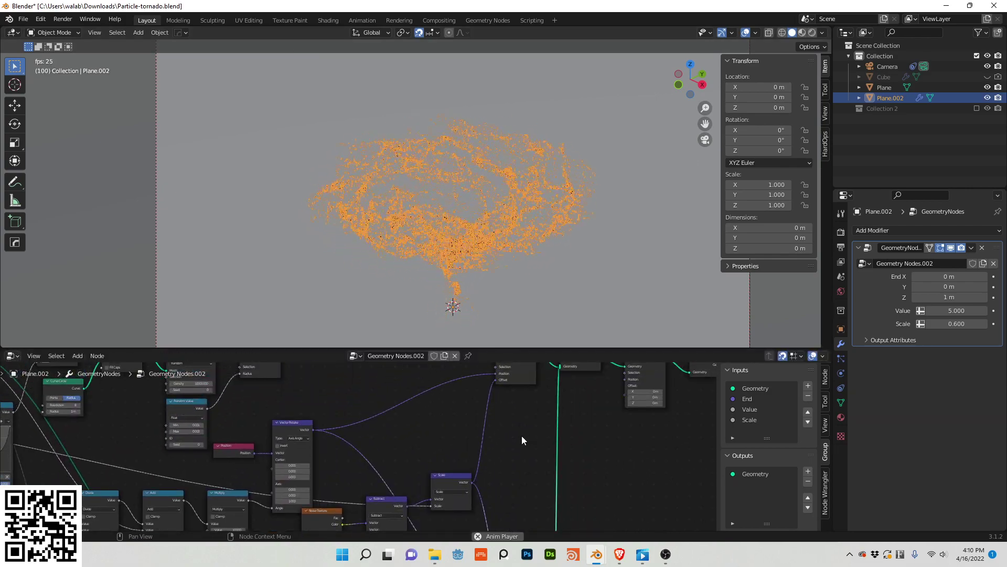
Move the final Set Position node and all nodes after it through Group Output farther away from Join Geometry
scroll(522, 440, "down", 2)
middle_click_drag(521, 440, 415, 479)
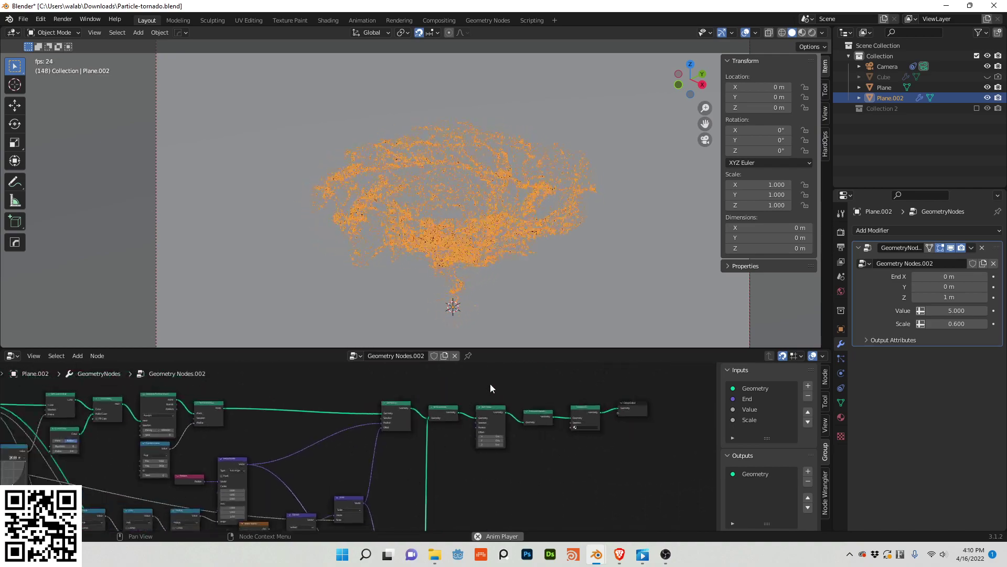
left_click_drag(490, 388, 645, 454)
left_click_drag(495, 409, 554, 408)
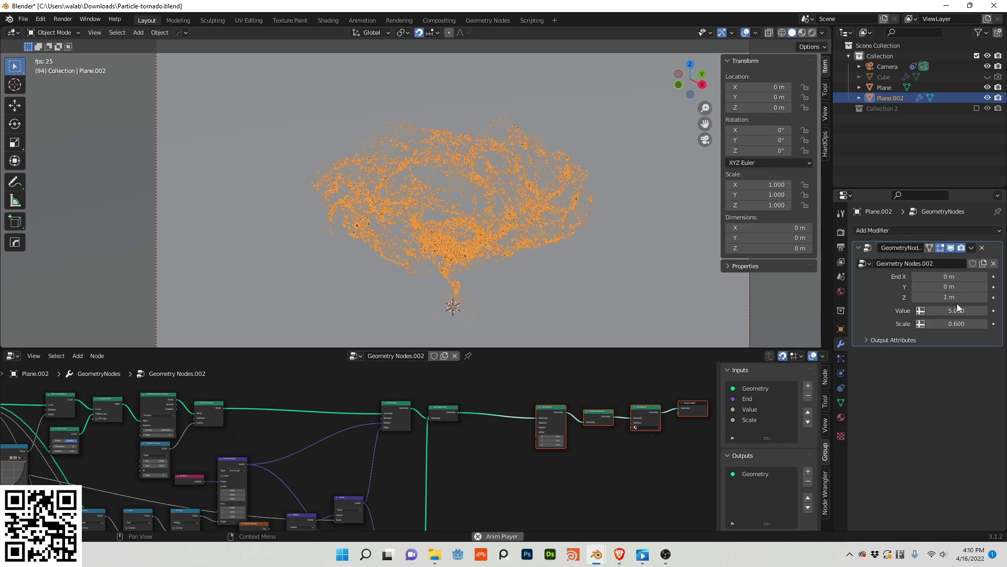
Set the modifier's End Z value to e (2.72 m) to stretch the tornado vertically
left_click_drag(951, 297, 978, 297)
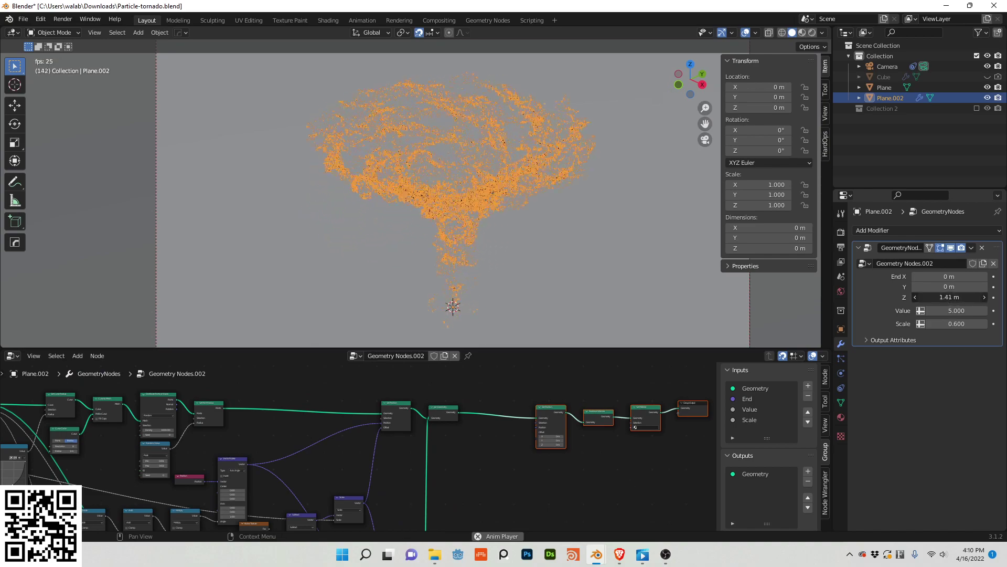
left_click(940, 297)
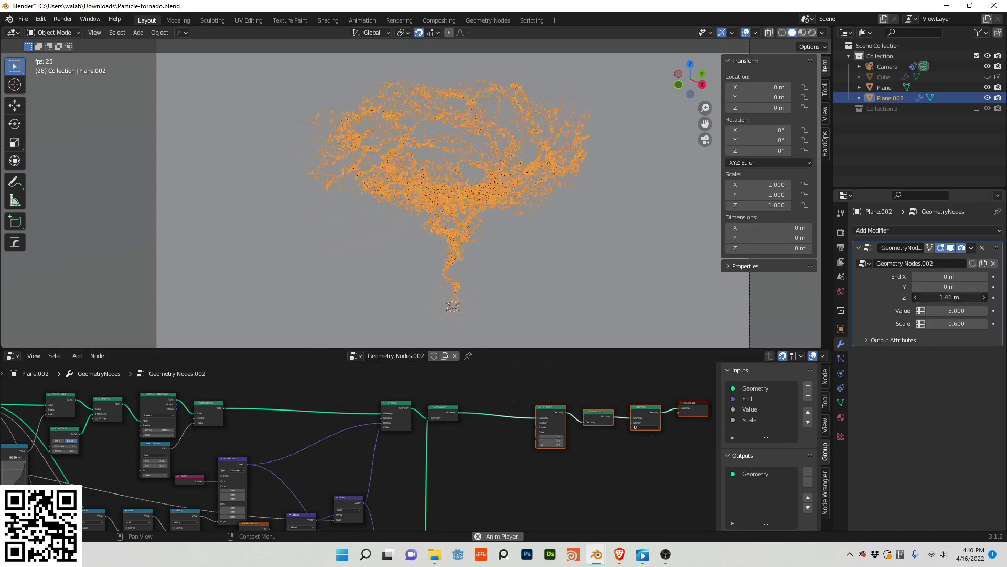
type("E")
key("Return")
left_click(940, 297)
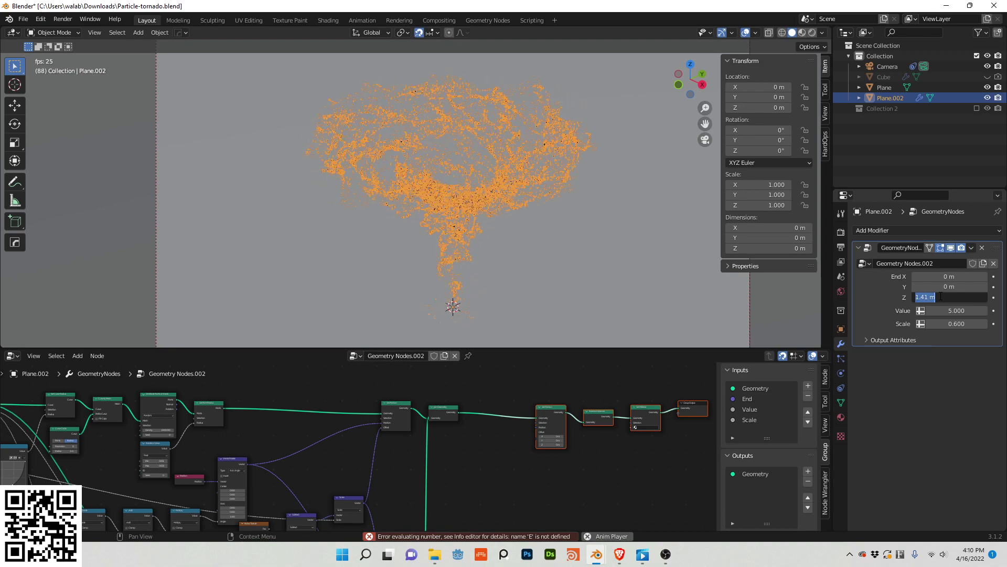
type("e")
key("Return")
scroll(511, 245, "down", 4)
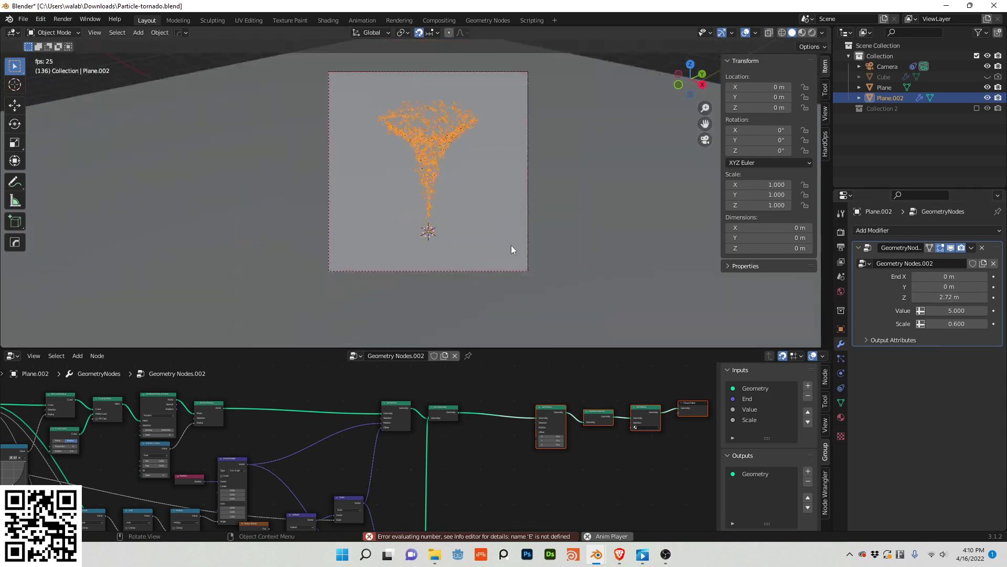
scroll(511, 279, "up", 2)
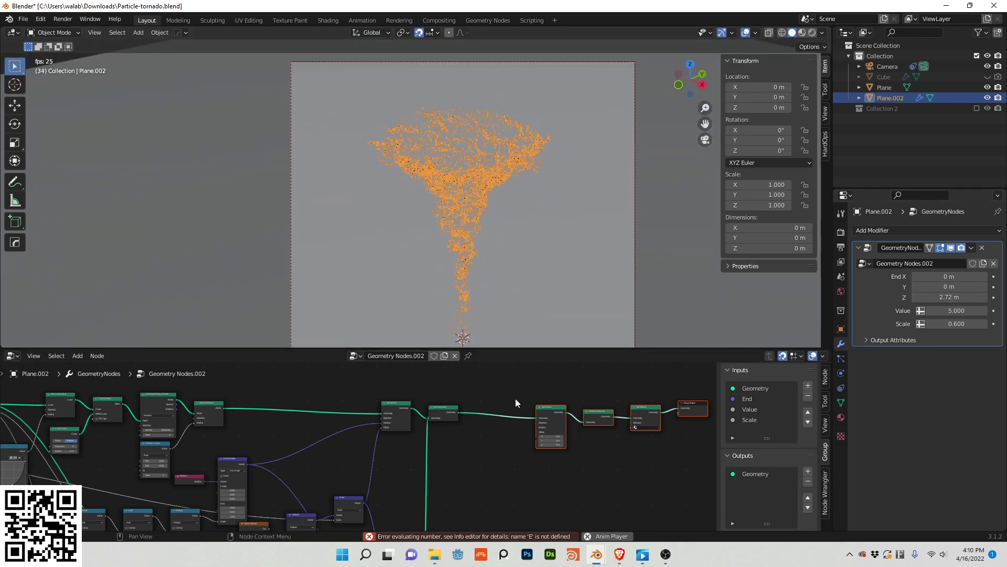
Duplicate the Divide math node and place the copy in the empty area beneath the final Set Position node
middle_click_drag(495, 424, 548, 366)
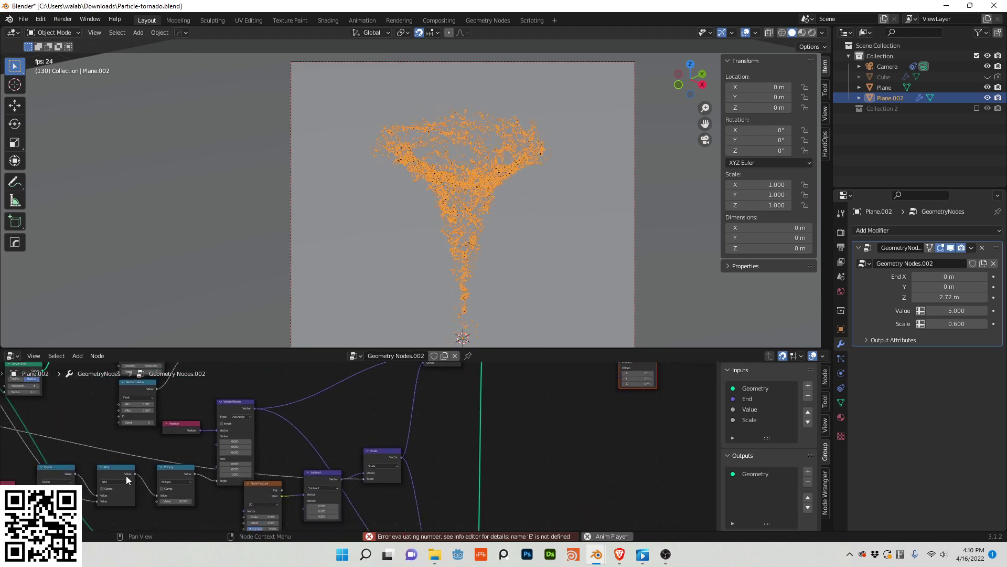
left_click(61, 477)
key("shift+d")
left_click(567, 444)
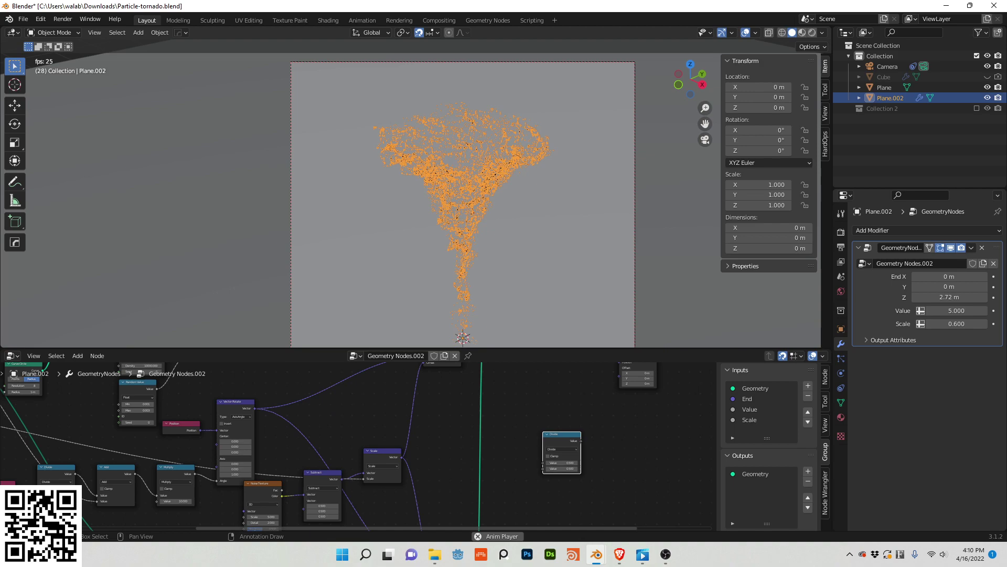
key("g")
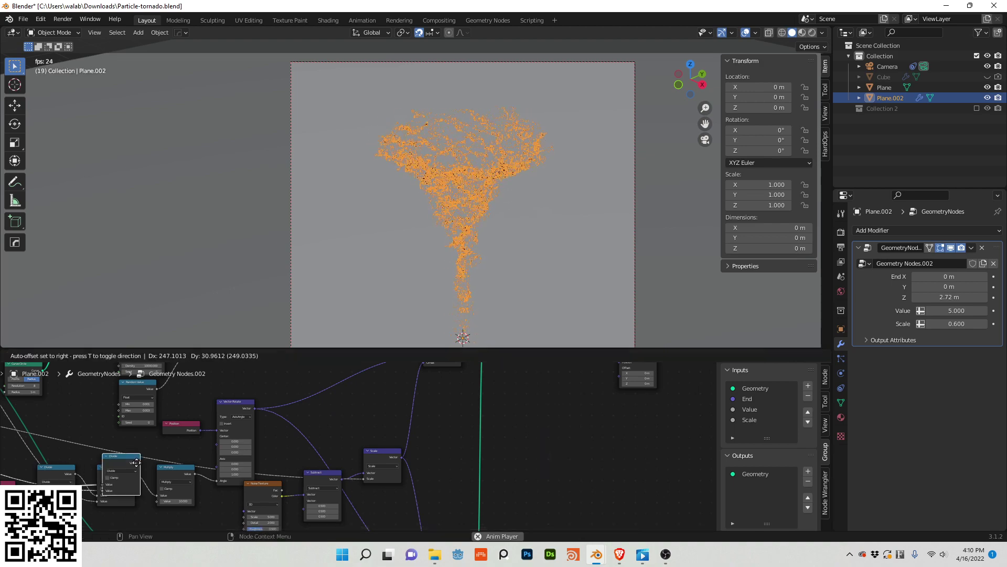
right_click(560, 430)
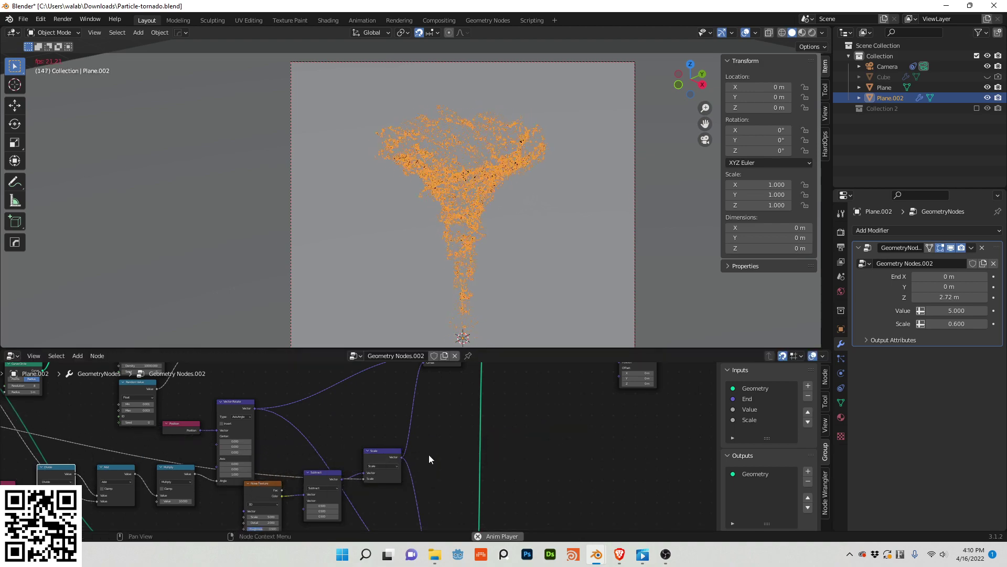
key("shift+d")
key("Escape")
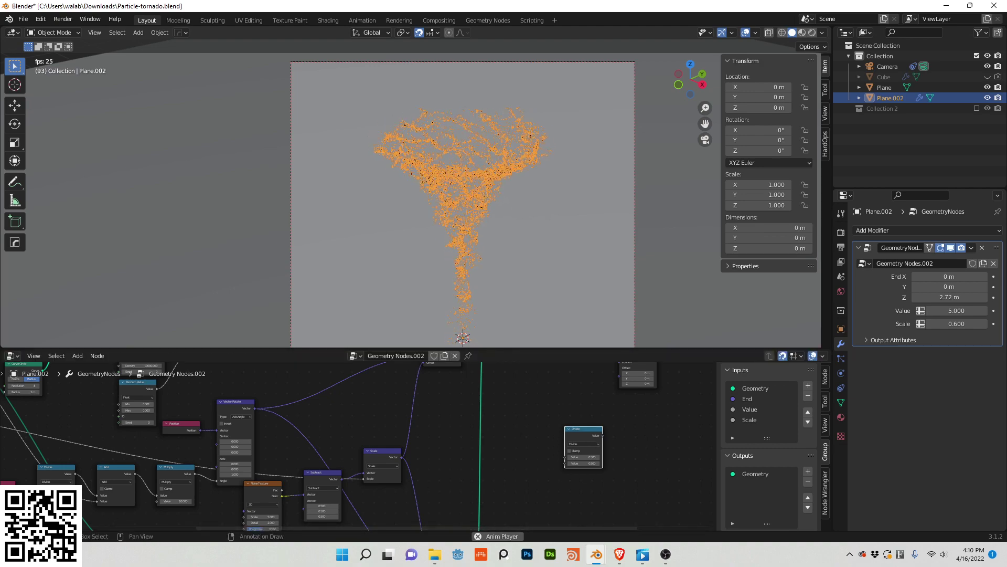
Connect Scene Time's Seconds output to the copied math node and set it to Multiply with a value of 1.571
middle_click_drag(10, 483, 55, 474)
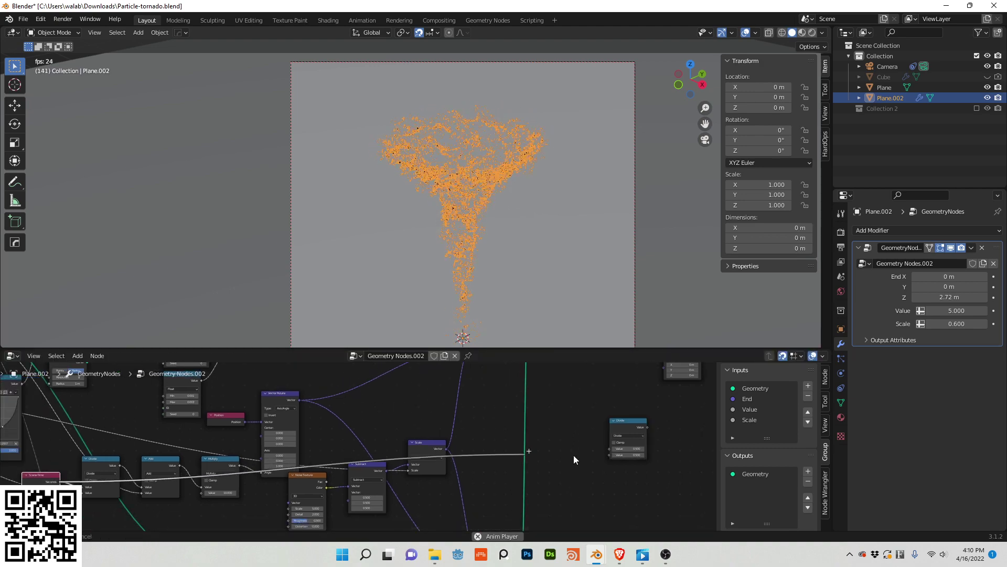
left_click_drag(574, 459, 593, 433)
key("n")
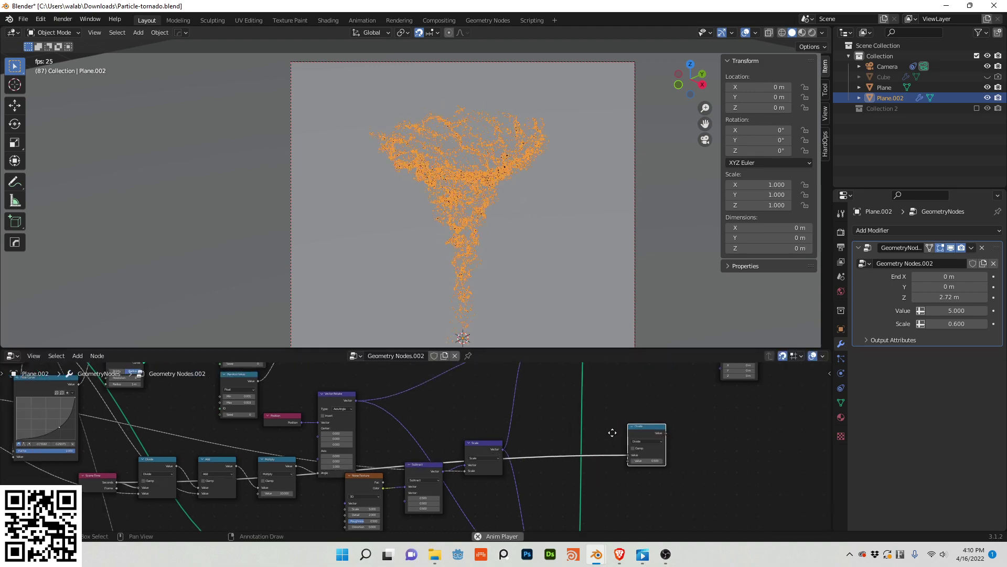
middle_click_drag(612, 432, 493, 436)
scroll(532, 442, "up", 2)
scroll(532, 443, "up", 1)
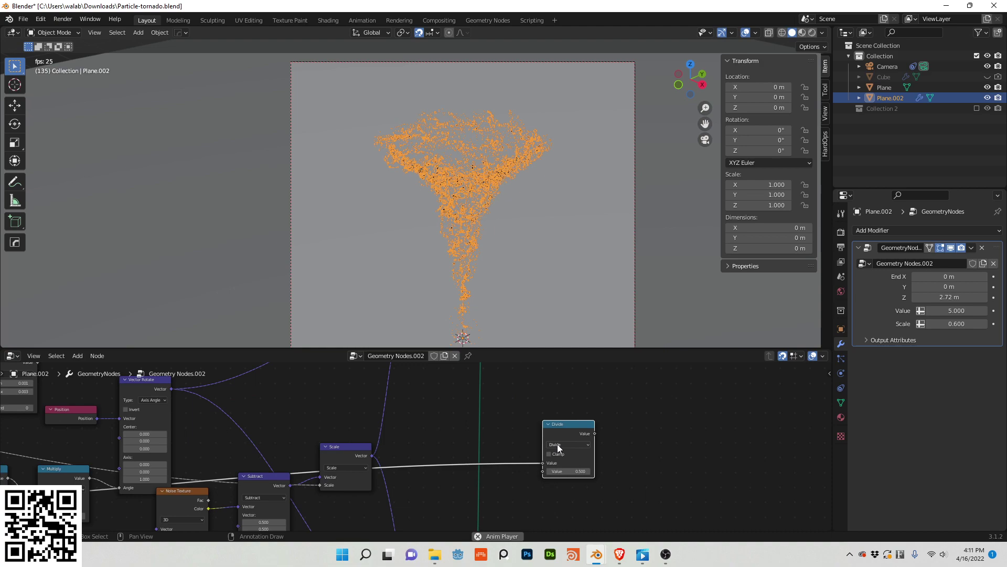
left_click(571, 470)
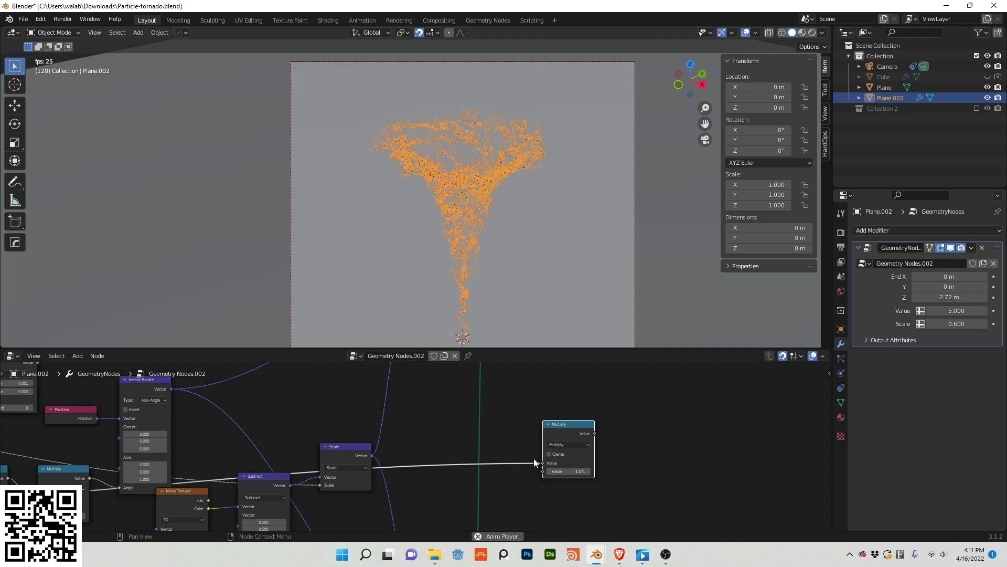
Attach a Viewer to the new Multiply node and insert a duplicate of the Noise Texture between them
left_click(558, 429, "ctrl+shift")
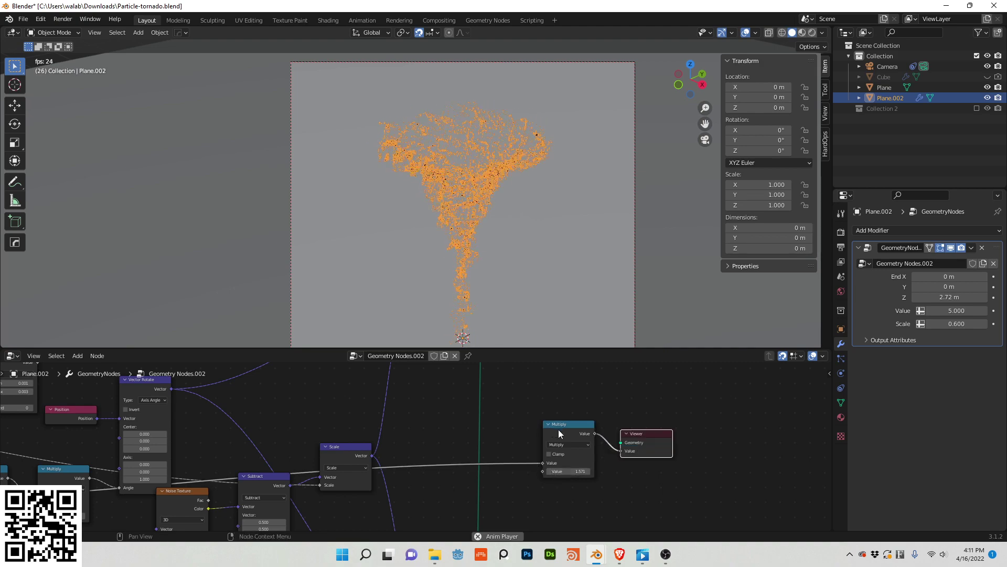
key("shift+d")
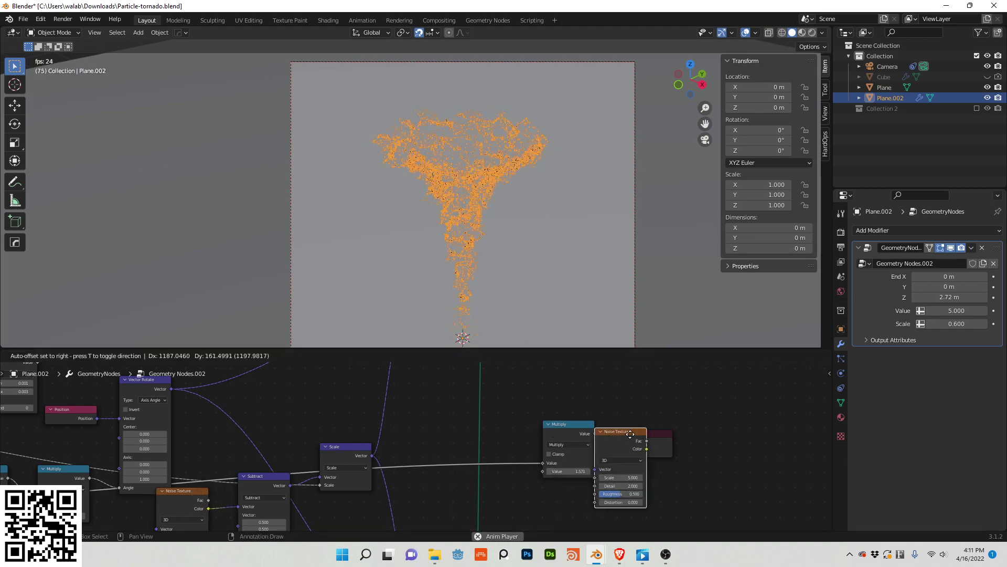
left_click(660, 417)
middle_click_drag(635, 430, 515, 477)
key("shift+a")
key("Escape")
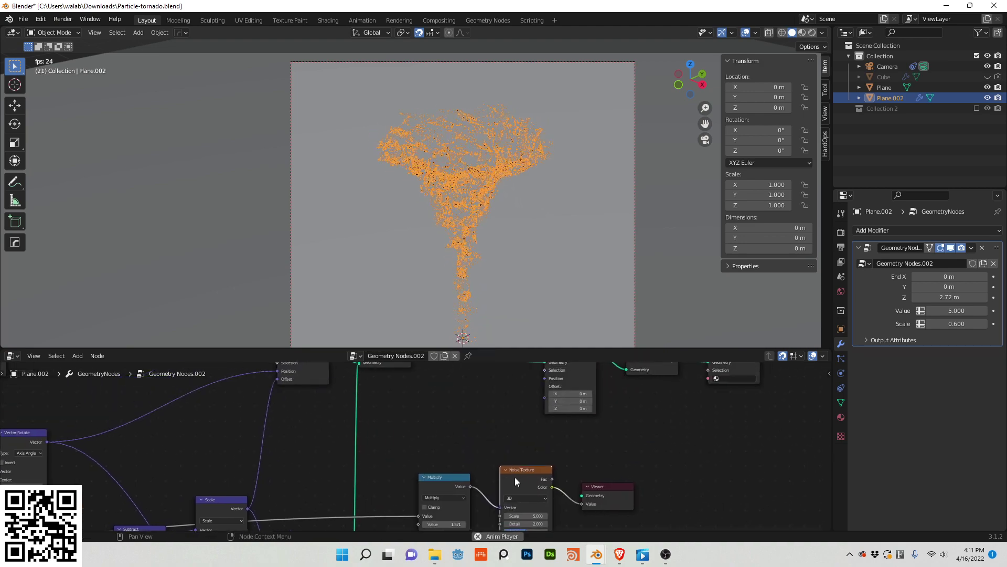
Connect the new Noise Texture's Color output to the final Set Position node's Offset and delete the Viewer node
left_click_drag(552, 487, 548, 395)
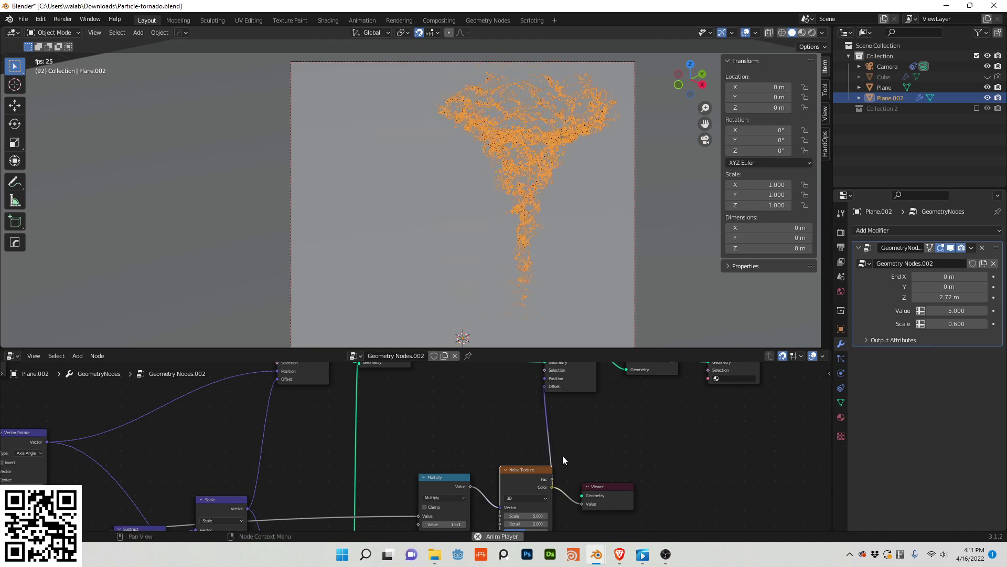
left_click(612, 495)
key("x")
middle_click_drag(575, 480, 533, 454)
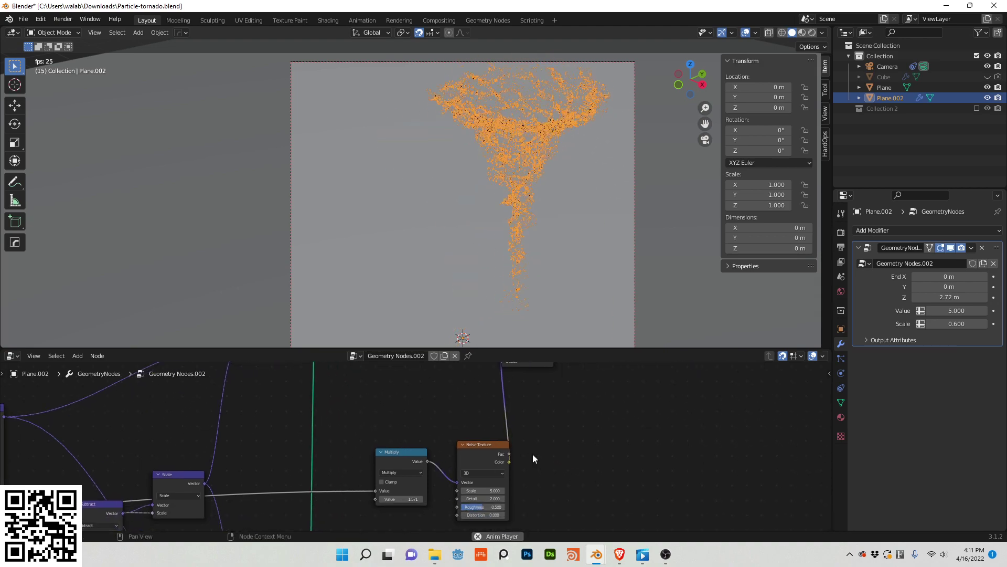
Duplicate the vector Subtract node with 0.500 values onto the link between the new Noise Texture and the final Set Position
key("shift+a")
key("Escape")
key("space")
key("shift+a")
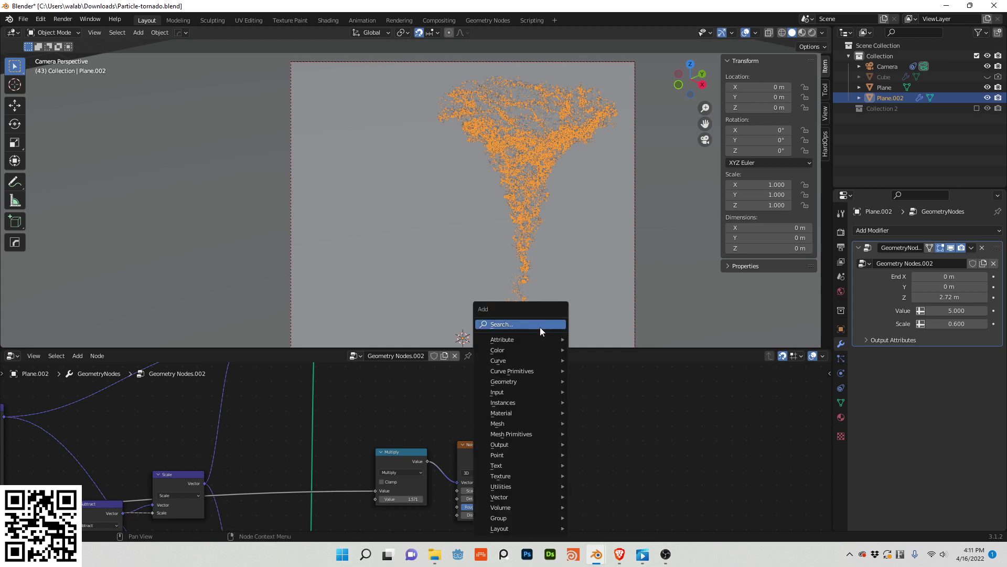
key("shift+d")
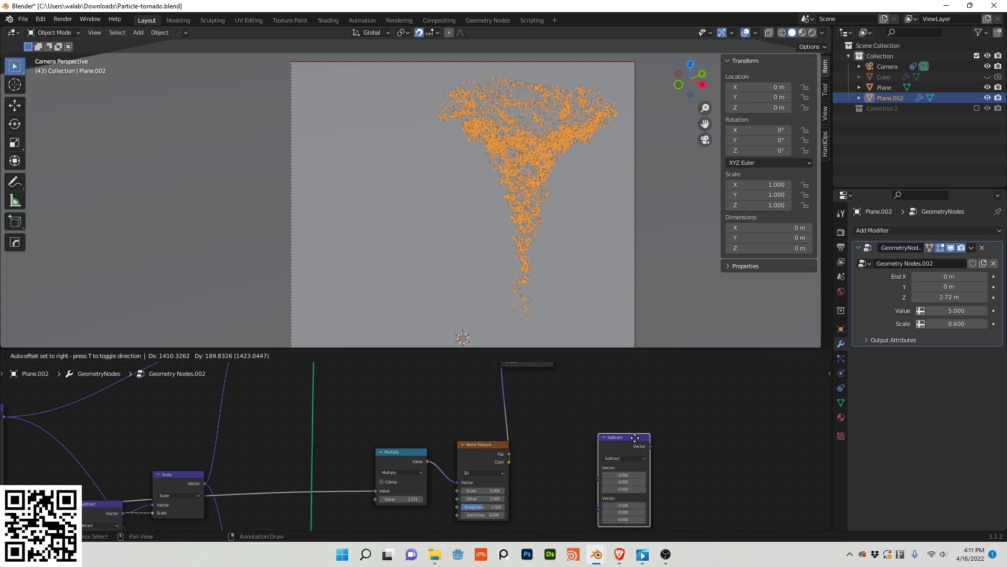
left_click(571, 434)
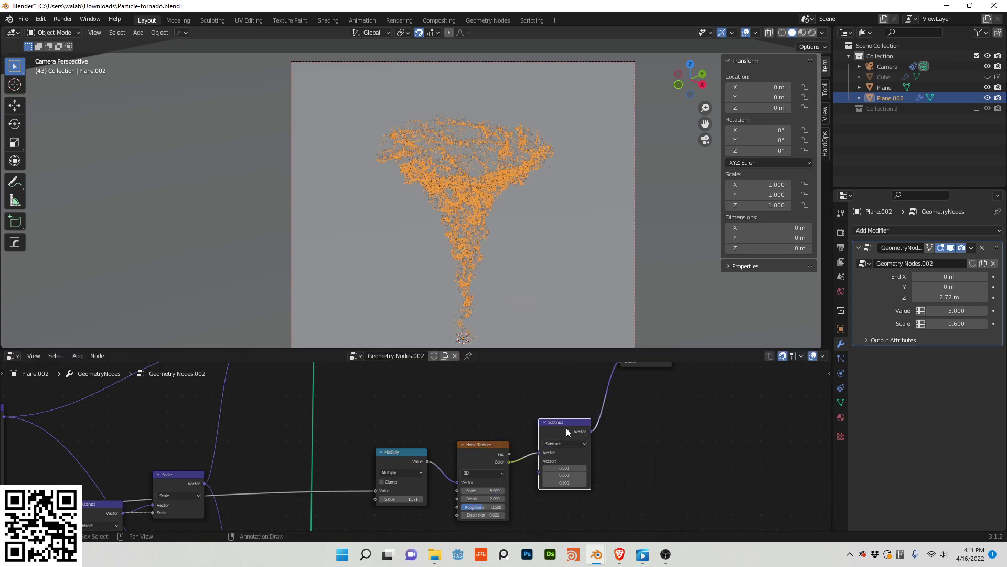
Duplicate the new Subtract node onto its output link and change the copy's operation to Scale
key("shift+d")
left_click(603, 429)
middle_click_drag(603, 430, 553, 426)
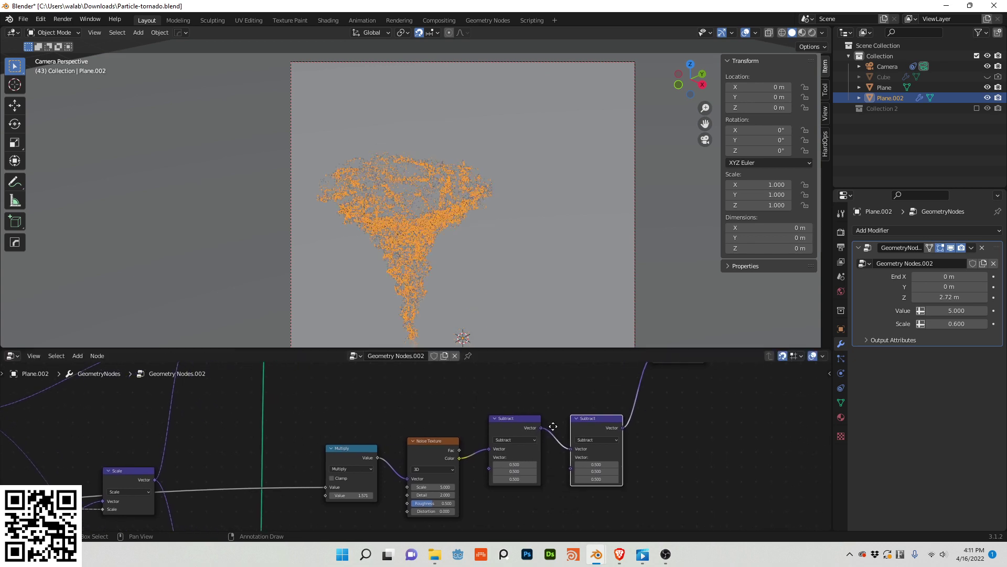
left_click(587, 440)
left_click(595, 317)
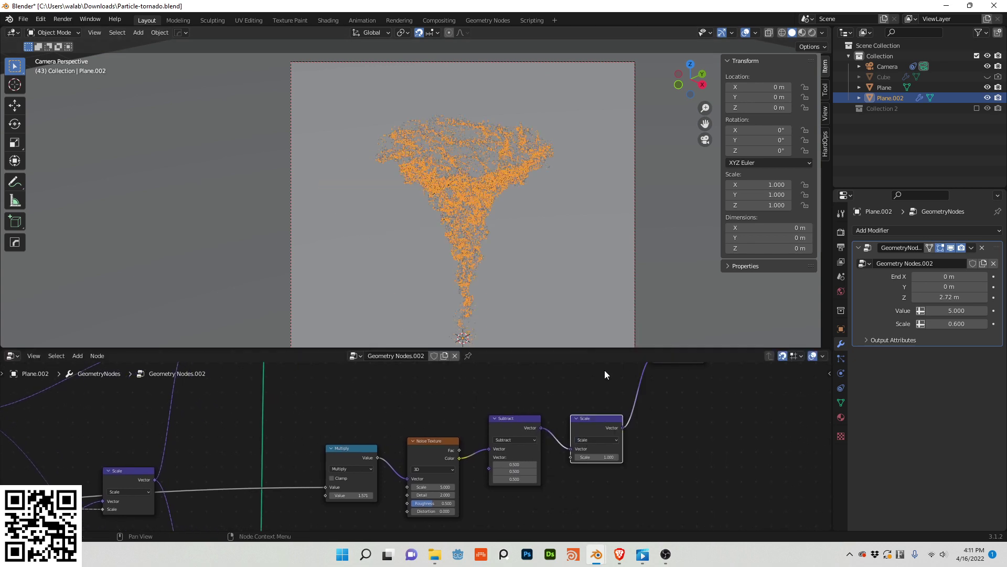
Insert a Combine XYZ node after the new Scale node and feed the Scale output into both its X and Y inputs
key("shift+a")
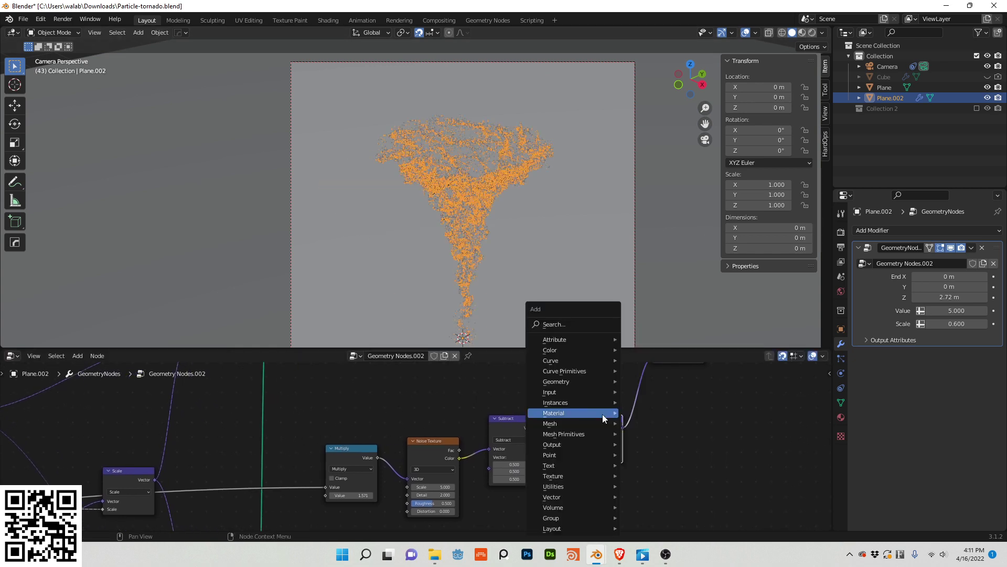
left_click(584, 329)
type("comb")
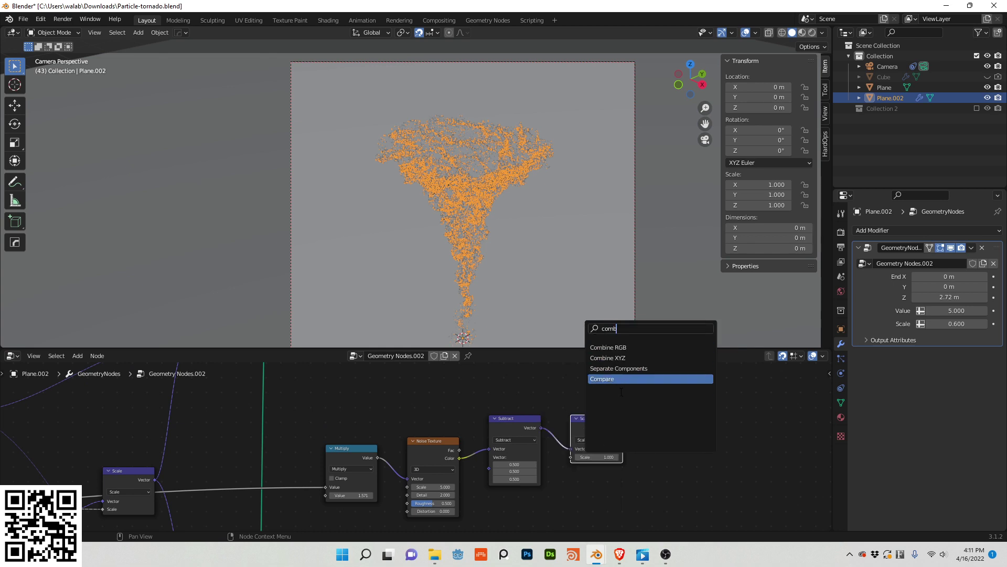
left_click(611, 358)
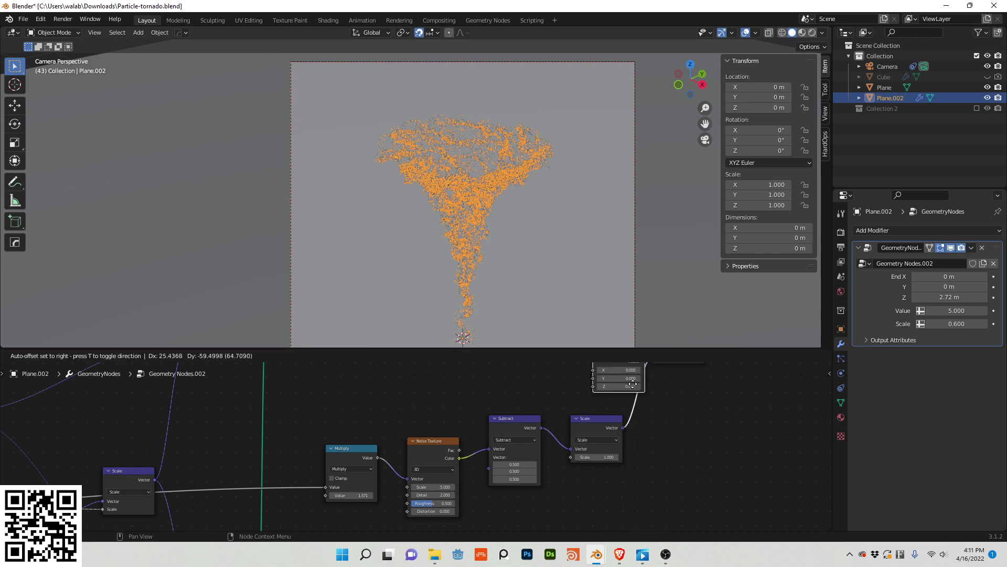
left_click(688, 456)
left_click_drag(668, 423, 649, 431)
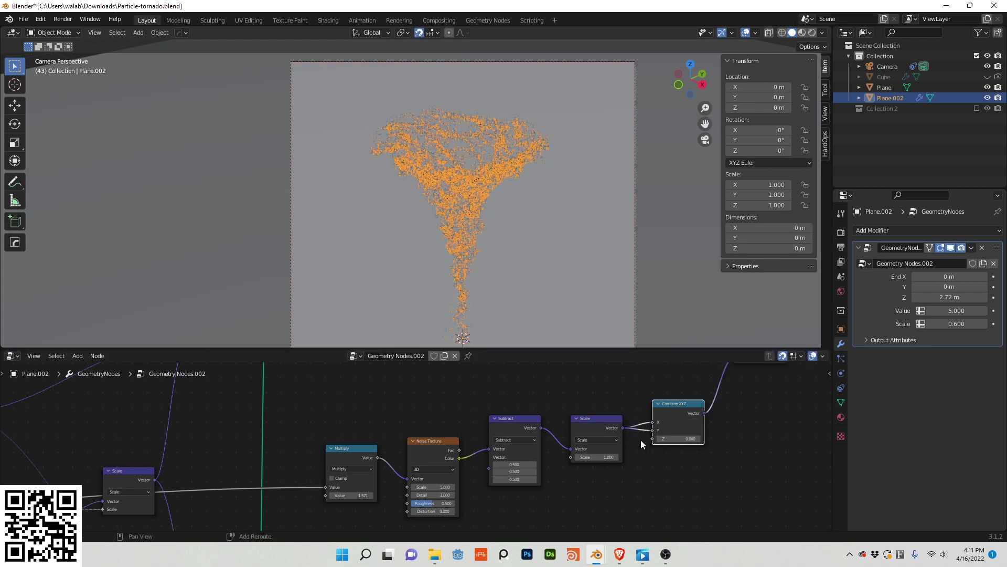
Set the new Noise Texture's Scale to 1.000 and test other values in the Scale node during playback, ending at 1.000
key("space")
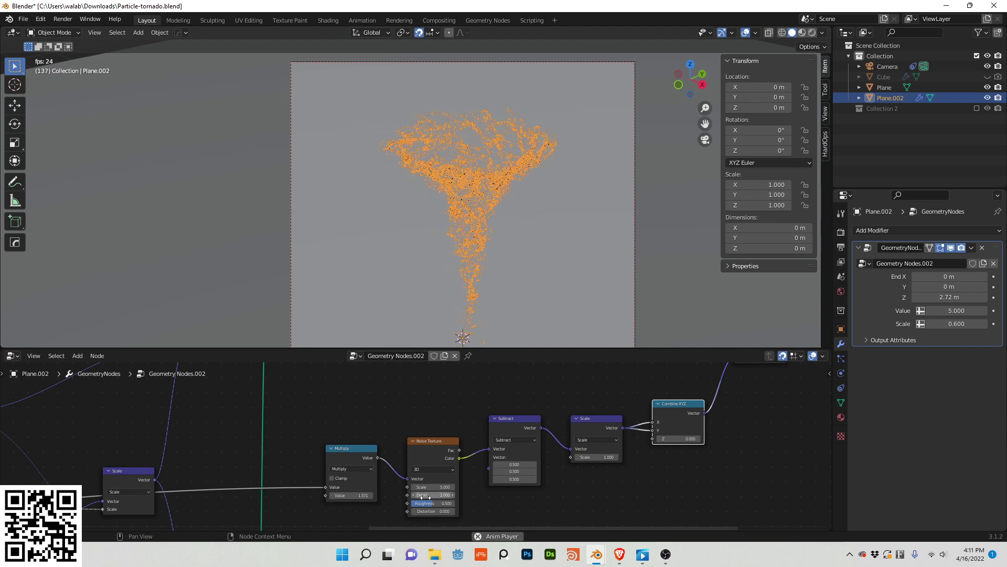
key("space")
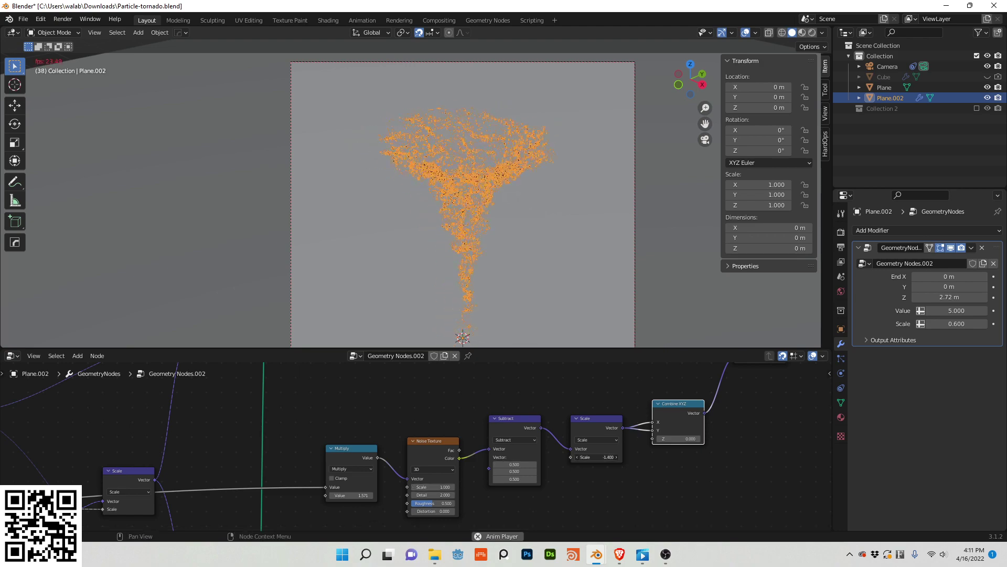
left_click_drag(587, 457, 571, 457)
middle_click_drag(560, 479, 587, 459)
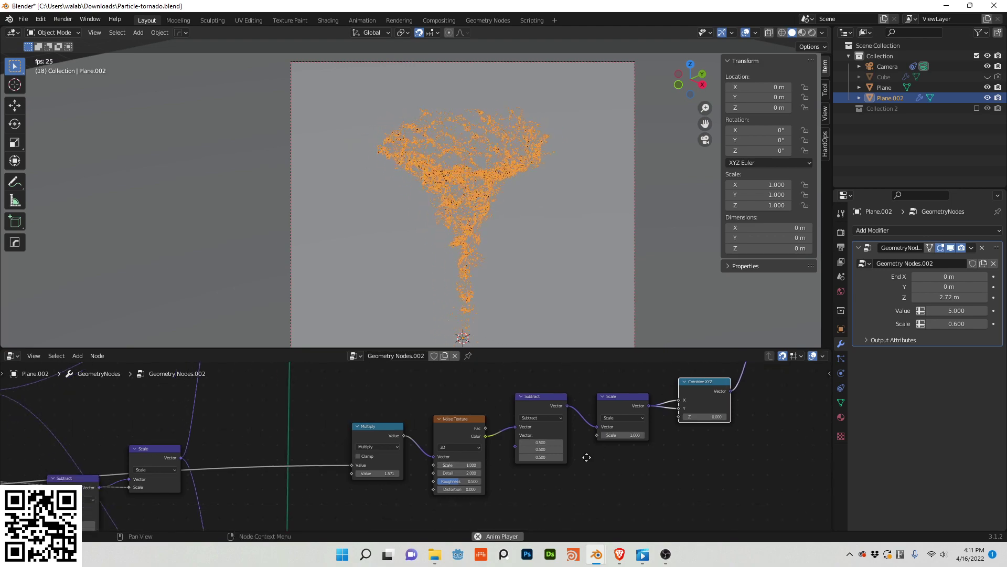
scroll(544, 461, "up", 3)
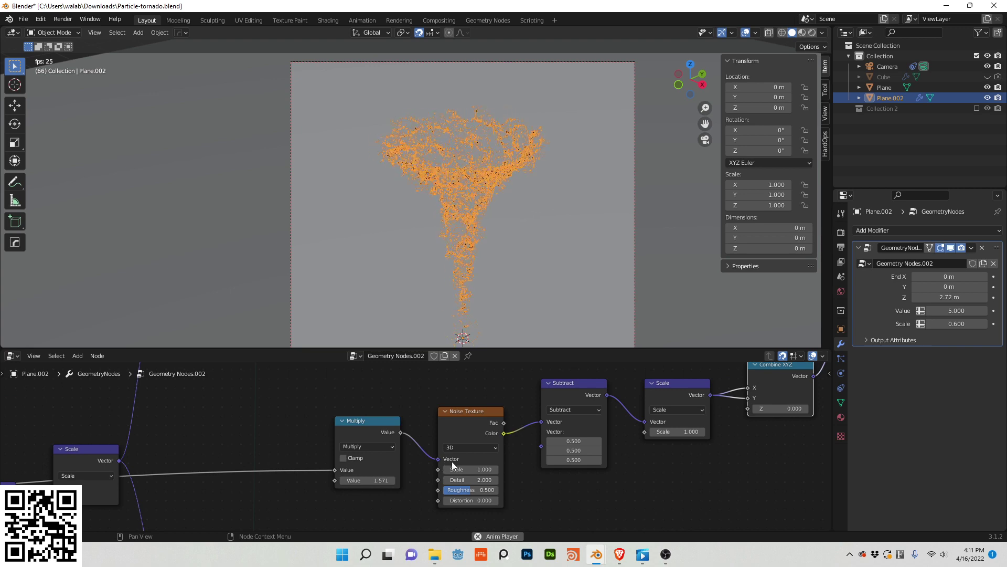
Lower the new Noise Texture's Scale to 0.100 and replay the animation to check the tornado's motion
key("space")
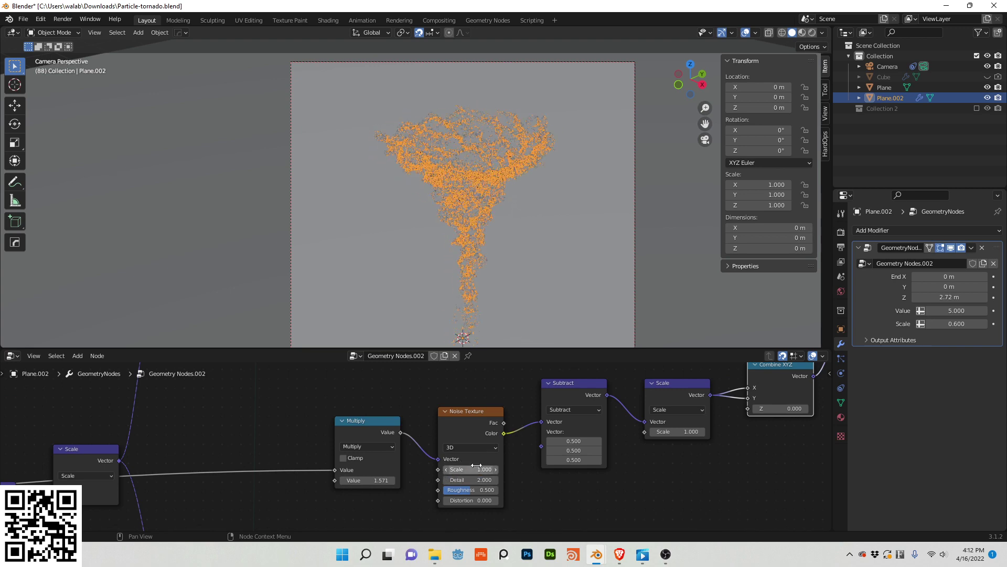
mouse_move(477, 467)
left_mouse_down()
mouse_move(503, 467)
mouse_move(435, 469)
mouse_move(470, 465)
left_mouse_up()
key("space")
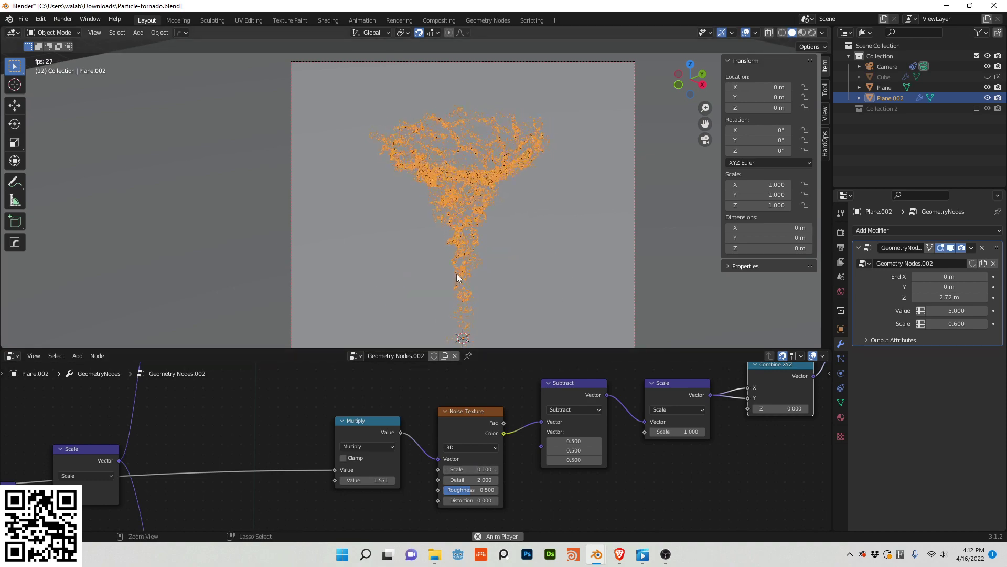
scroll(461, 370, "down", 3)
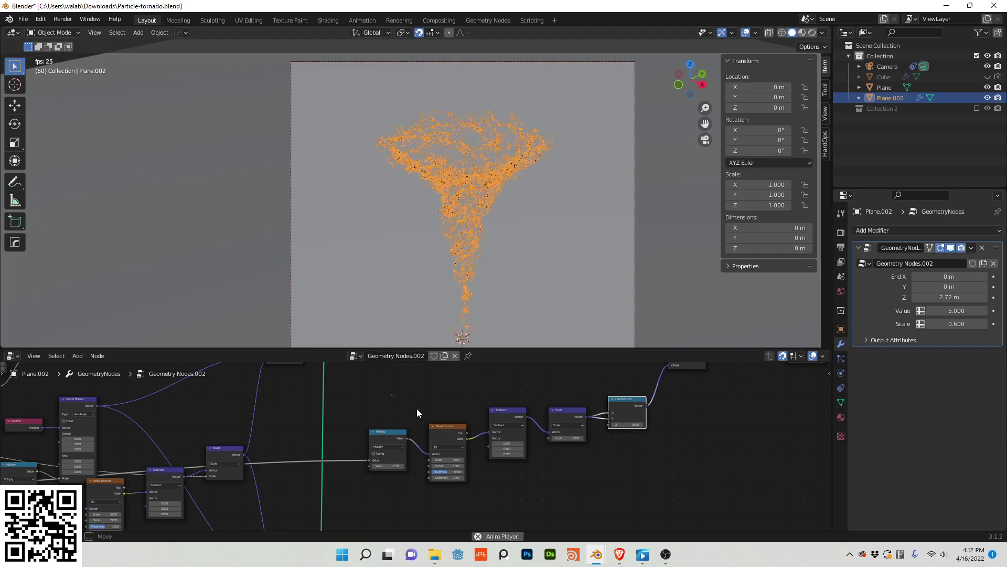
Mute and unmute the sideways-wander node chain to compare the tornado's motion with and without it
key("m")
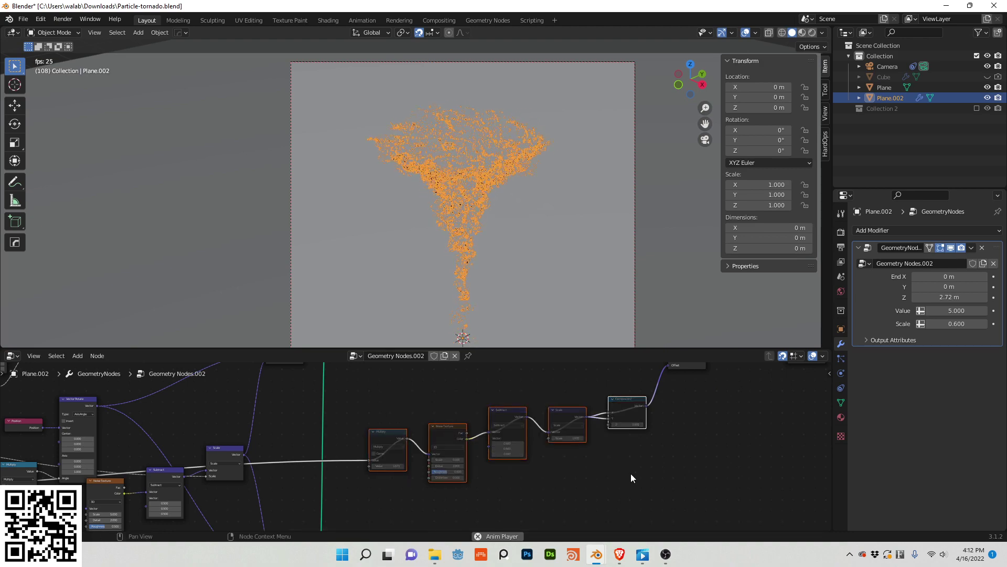
key("m")
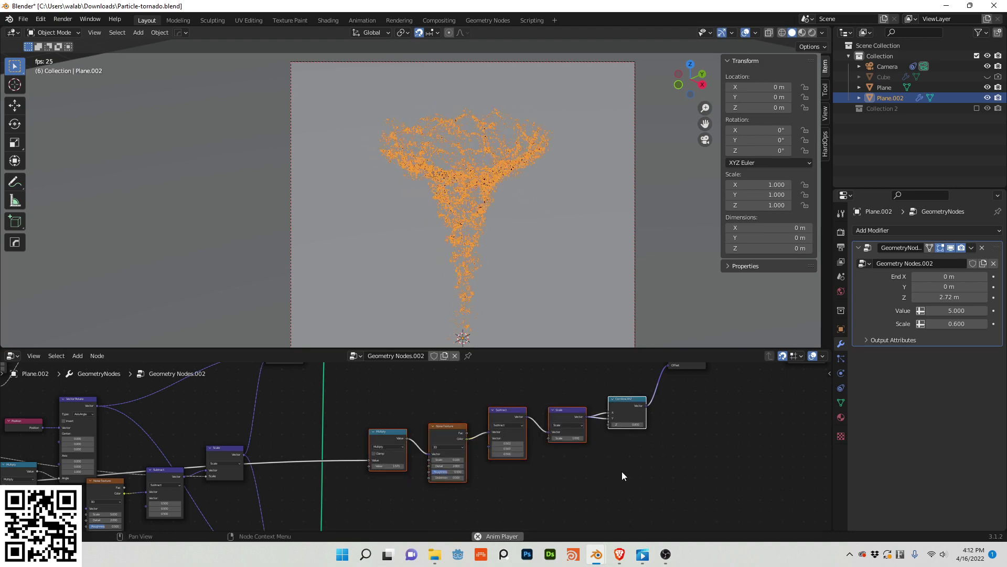
scroll(606, 459, "up", 1)
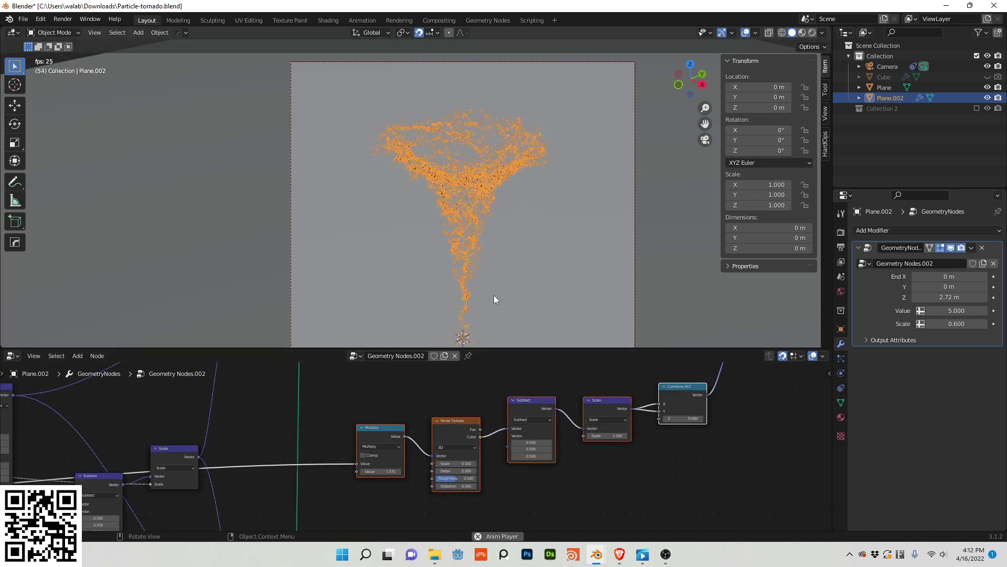
Set the breakup Noise Texture's Scale to 6.700 and the modifier's Scale value to -1.230 during playback
middle_click_drag(419, 414, 106, 376)
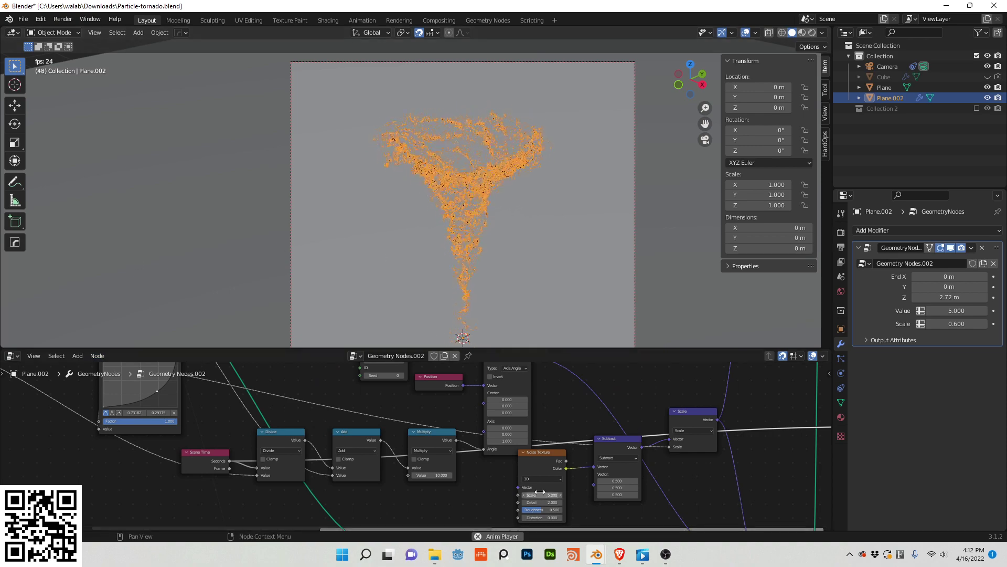
mouse_move(551, 495)
left_mouse_down()
mouse_move(588, 494)
mouse_move(556, 502)
left_mouse_up()
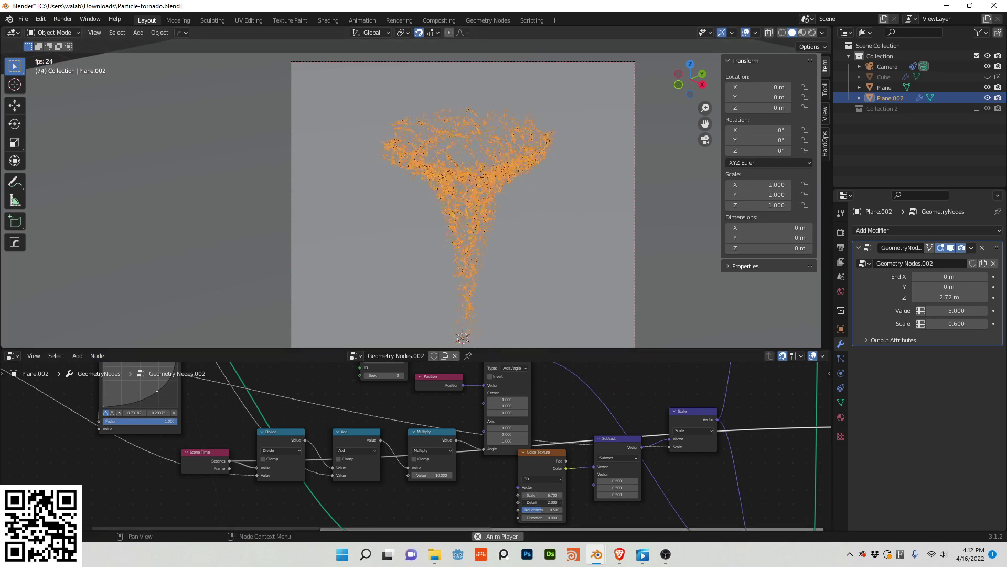
middle_click_drag(474, 444, 457, 412)
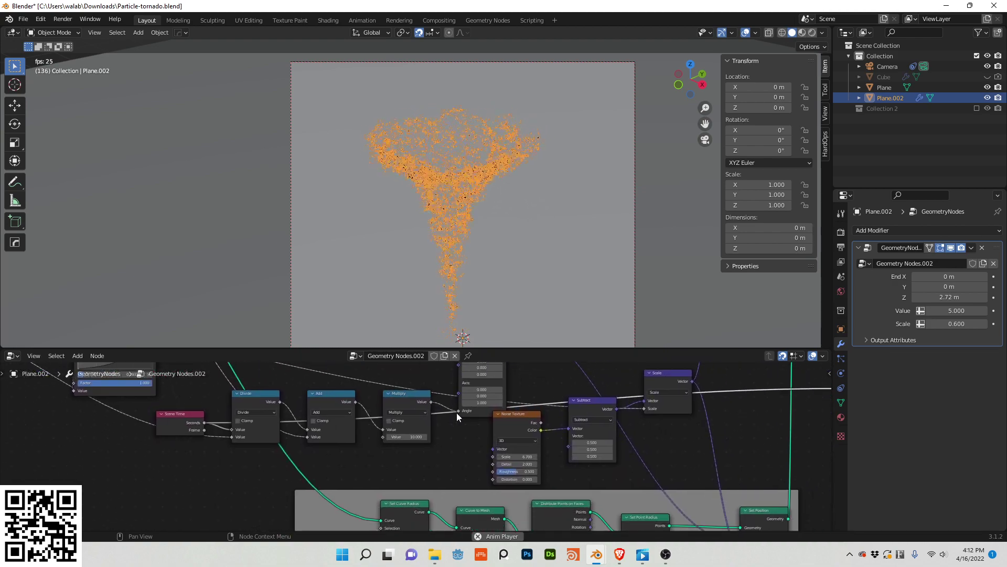
left_click_drag(508, 454, 530, 454)
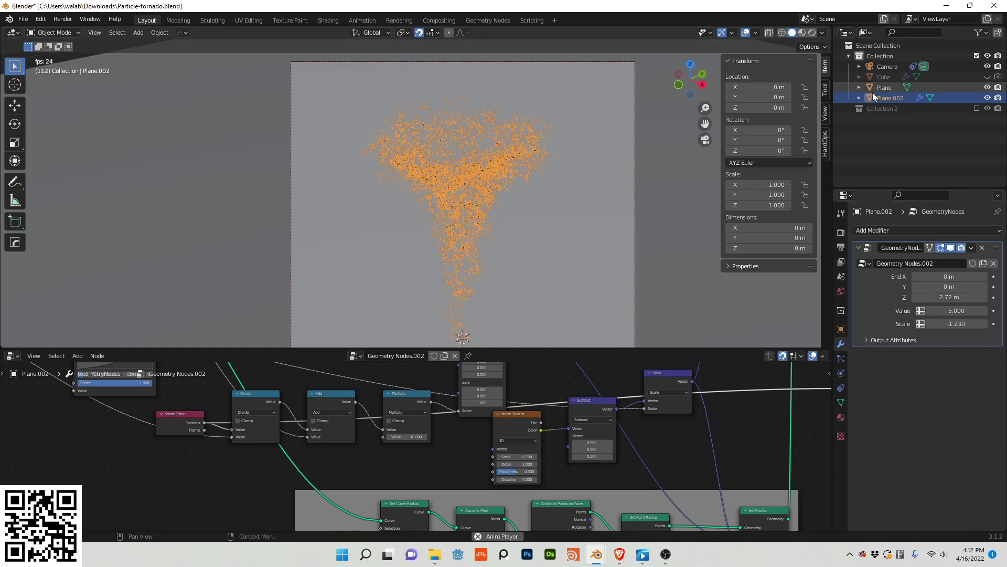
scroll(529, 435, "down", 5, "shift")
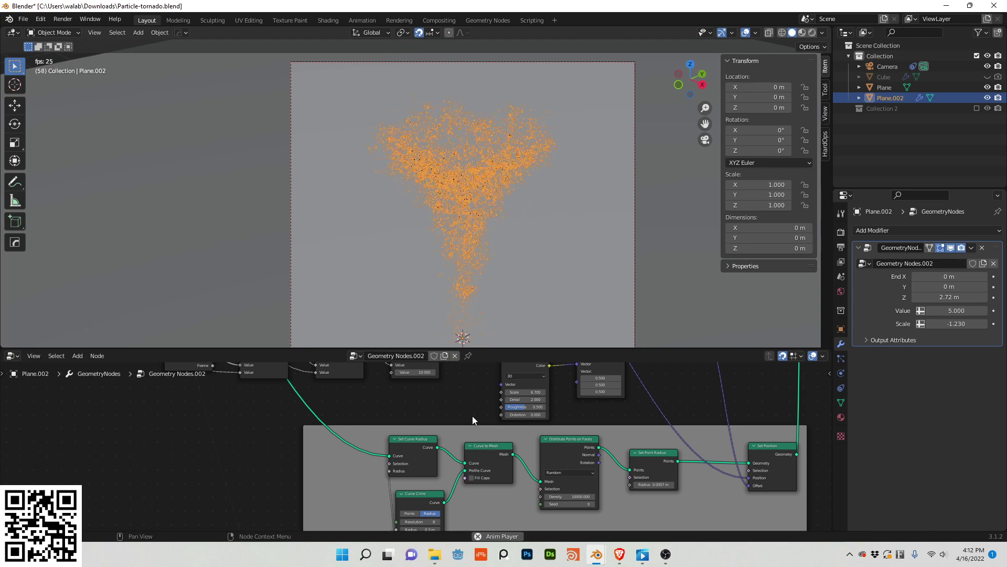
Switch the breakup Noise Texture to 4D with Scale 5.000 and expose its W as a modifier input set to 4.760
middle_click_drag(472, 416, 454, 481)
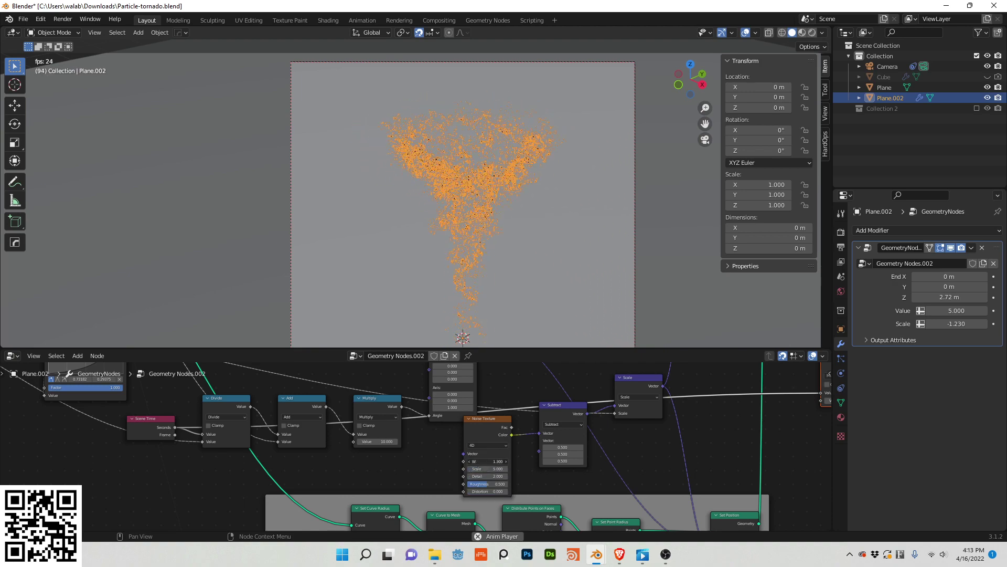
scroll(470, 460, "down", 5)
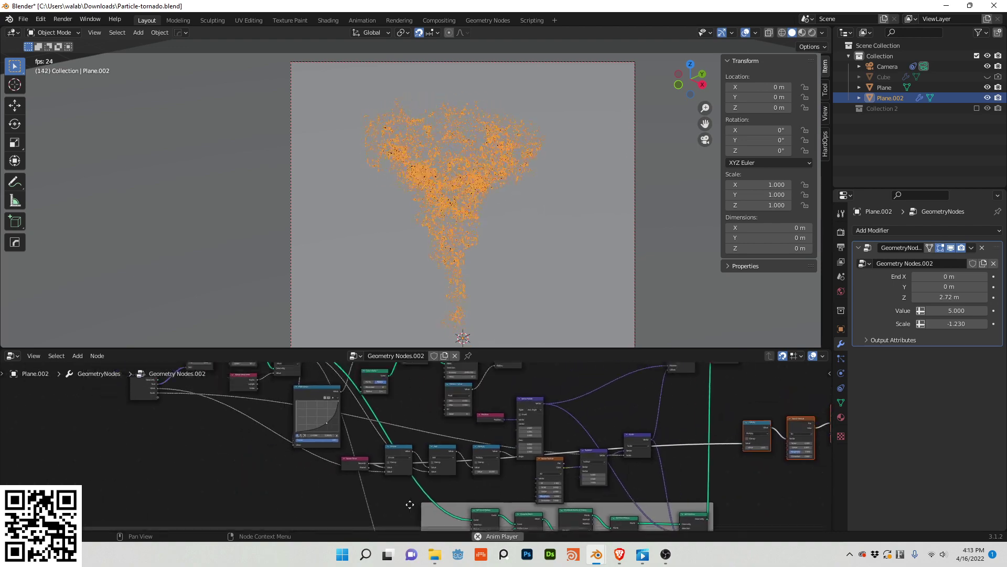
left_click_drag(267, 437, 554, 493)
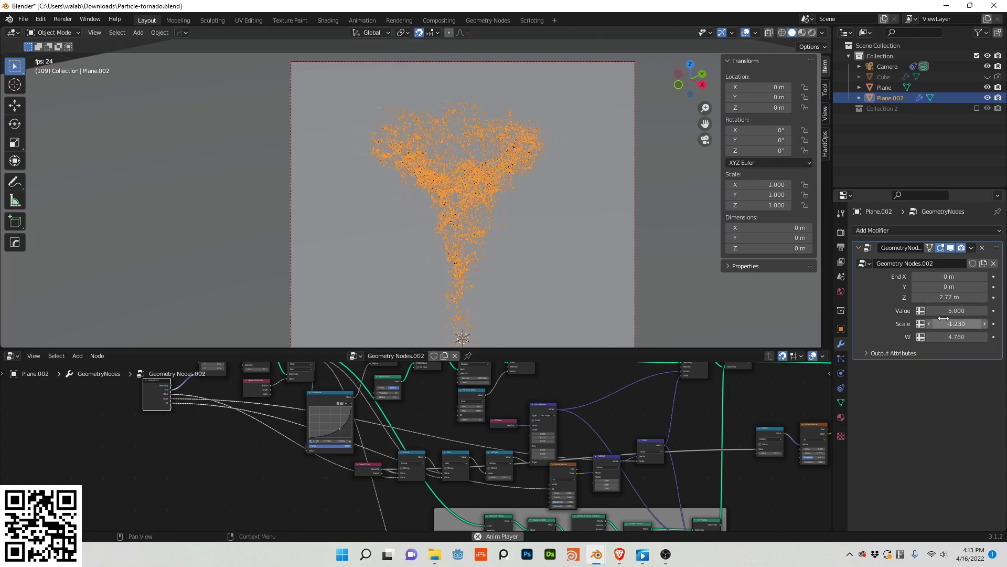
left_click_drag(936, 323, 939, 323)
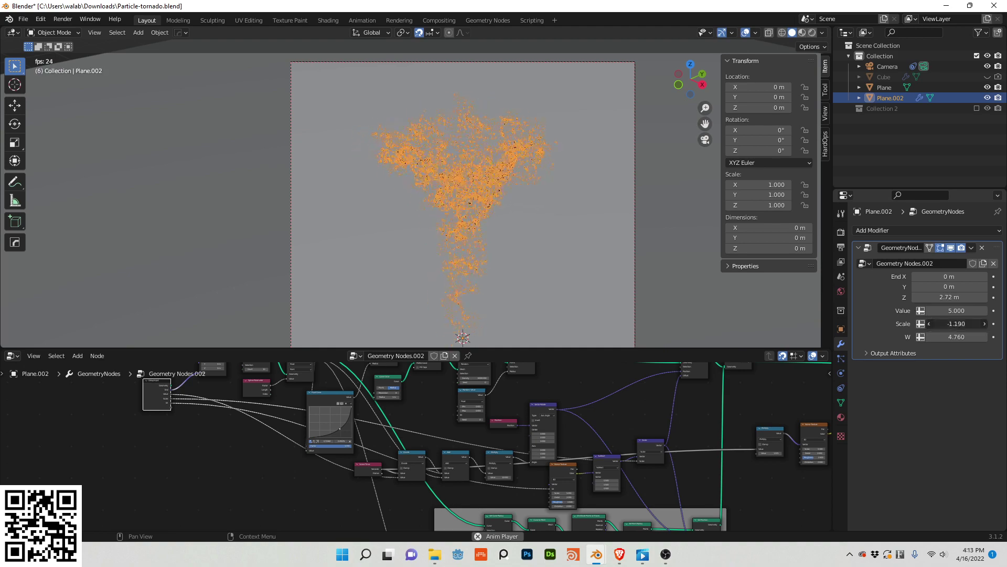
key("ctrl+z")
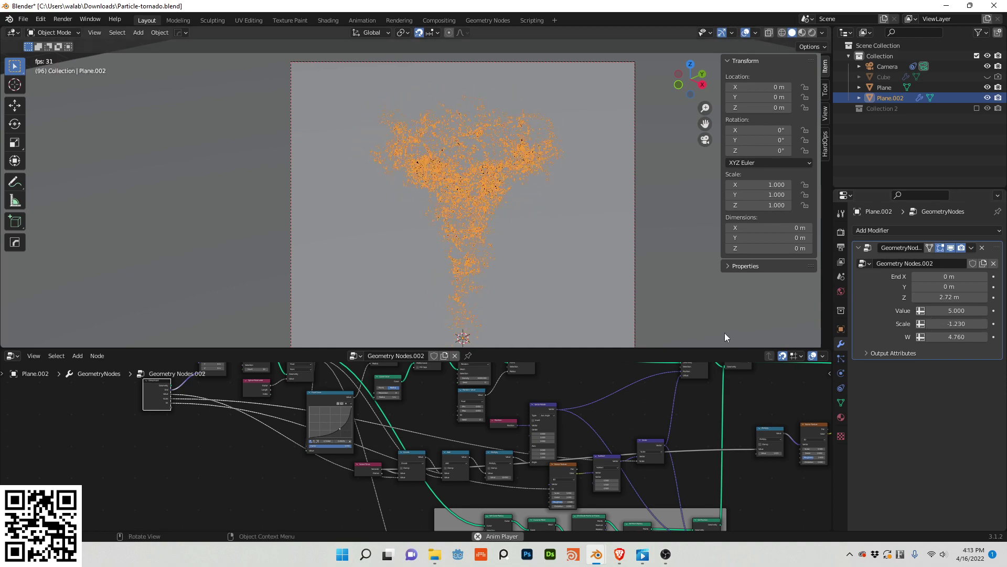
Enable Collection 2 and examine the node tree of Plane.001 for comparison with the new wander nodes
middle_click_drag(618, 401, 313, 400)
scroll(374, 399, "up", 3)
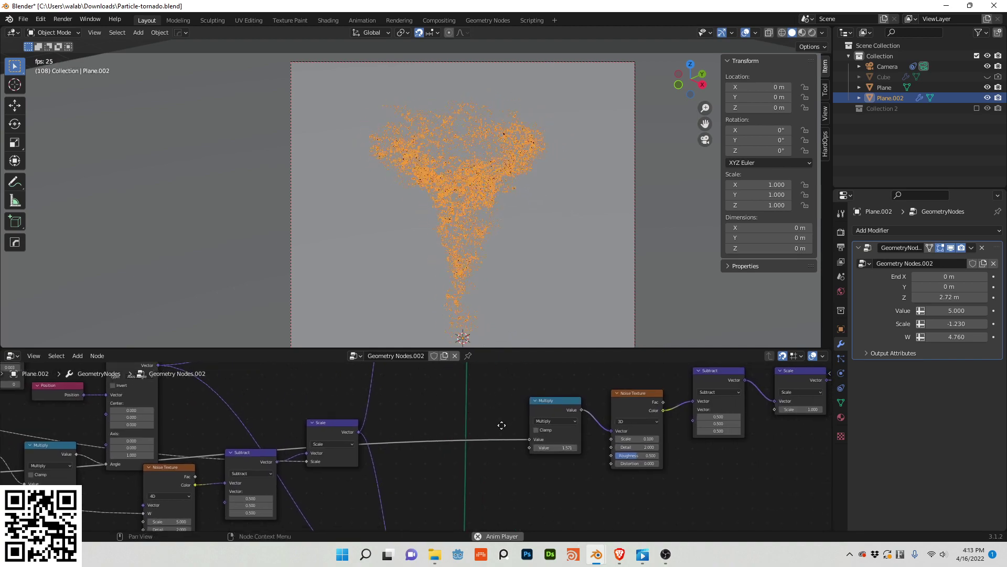
middle_click_drag(501, 425, 442, 475)
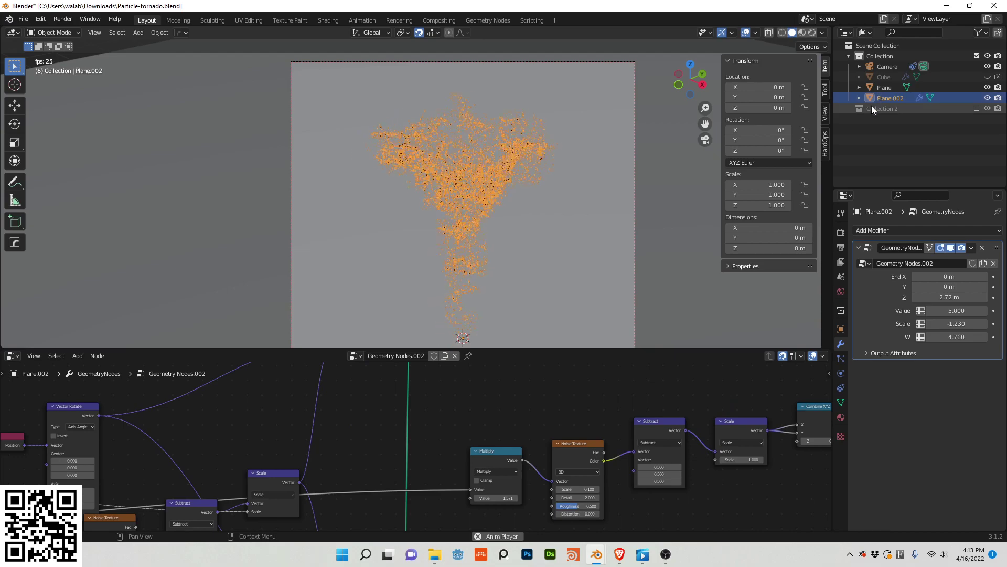
left_click(976, 108)
left_click(890, 171)
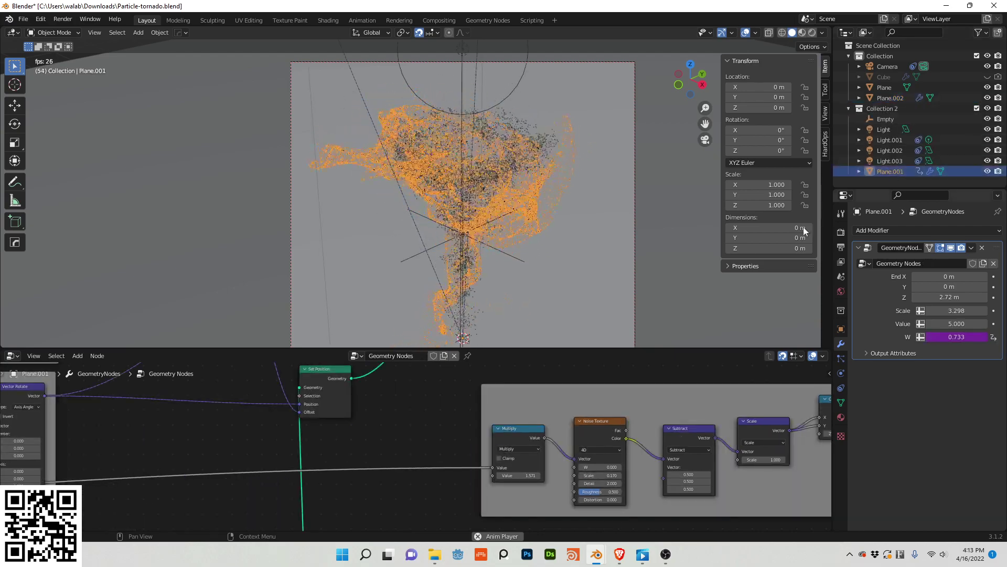
middle_click_drag(694, 397, 384, 425)
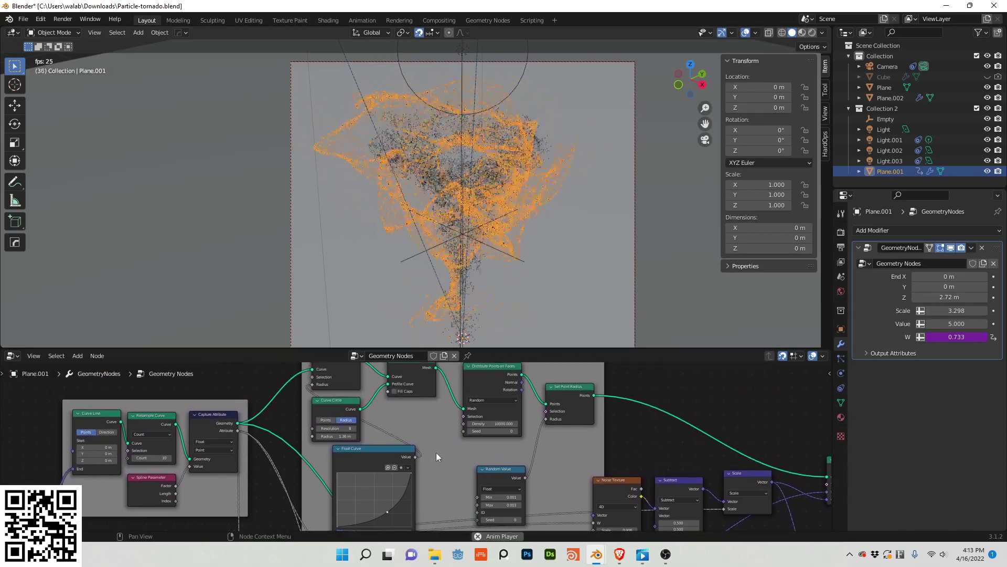
middle_click_drag(436, 452, 684, 414)
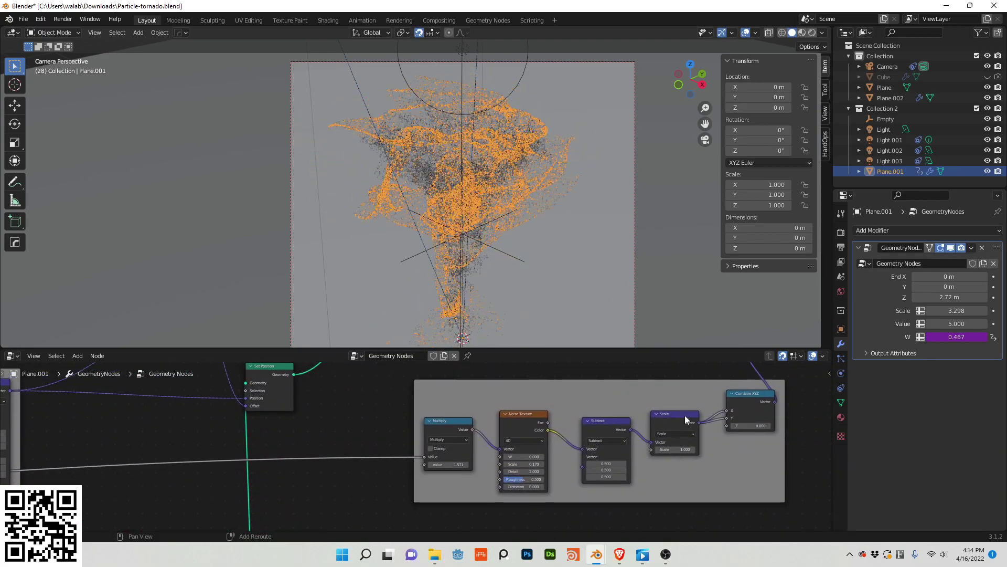
Select Plane.002 again, restart the animation playback, and exclude Collection 2 from the view layer
left_click(873, 97)
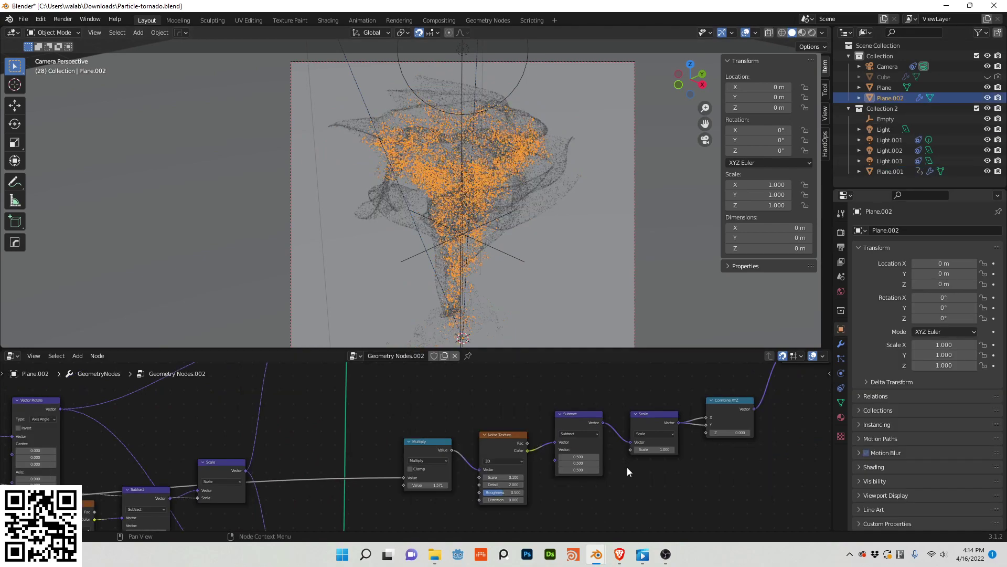
key("space")
left_click(977, 108)
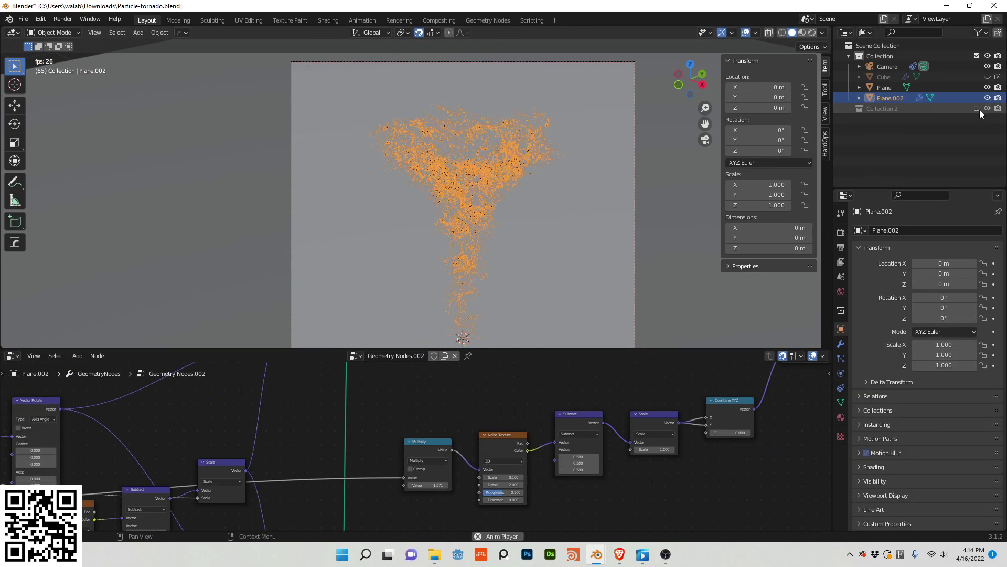
Test other Scale values on the wander Noise Texture during playback and return it to 0.100
scroll(572, 474, "up", 2)
middle_click_drag(587, 483, 630, 465)
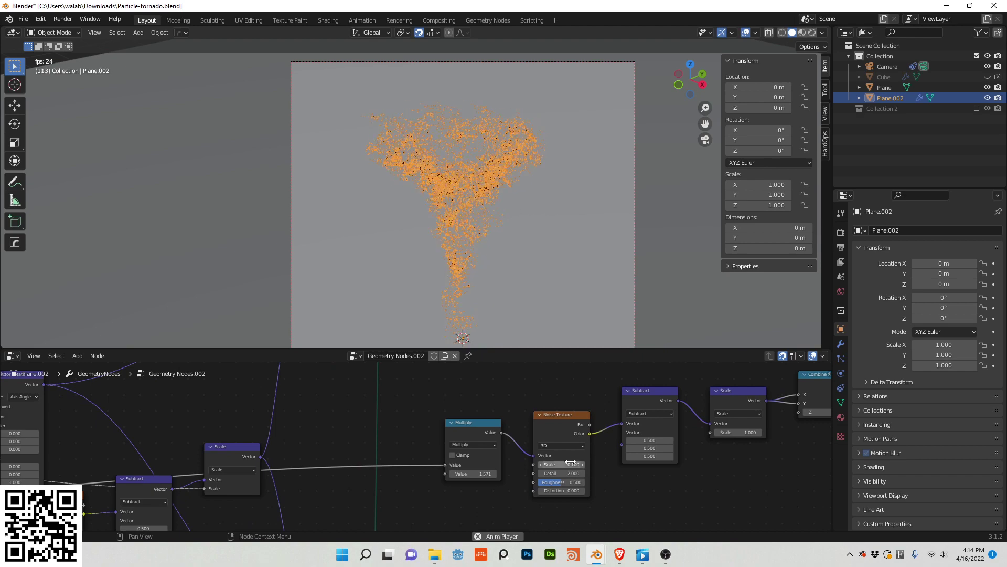
left_click_drag(562, 464, 525, 464)
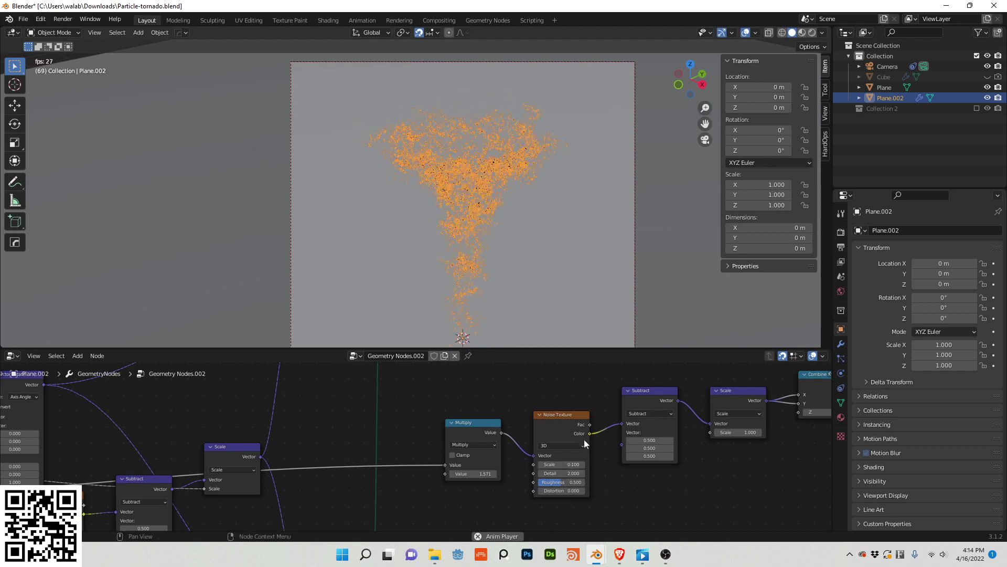
Review the funnel and base dust nodes, try another Radius on the base Curve Circle, and undo it
middle_click_drag(585, 434, 240, 385)
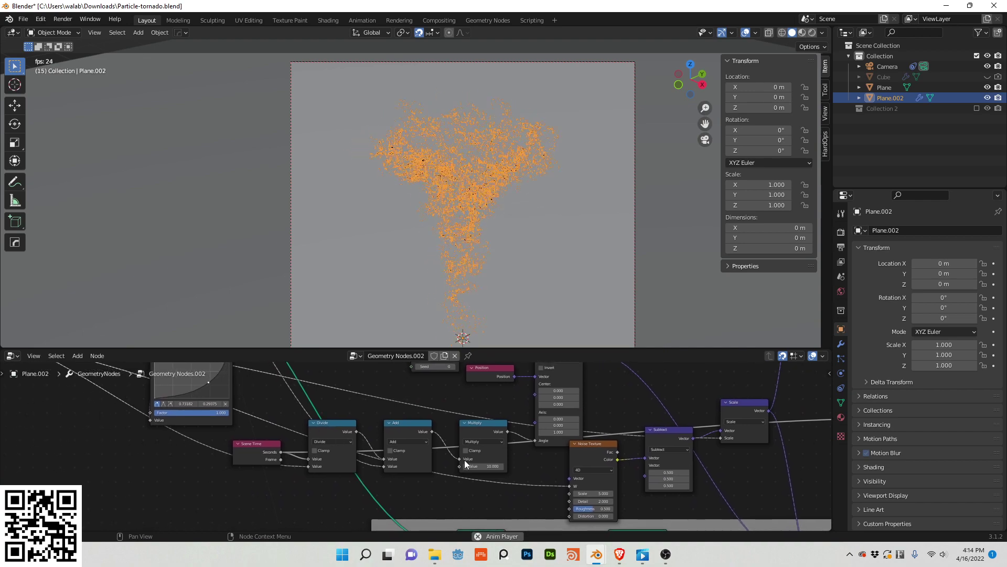
middle_click_drag(465, 459, 525, 421)
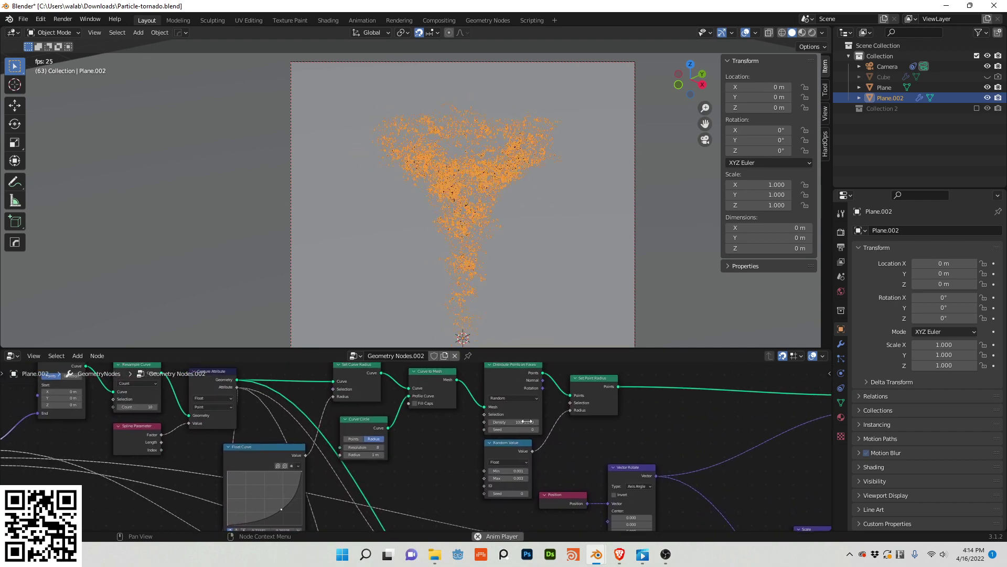
middle_click_drag(412, 396, 202, 489)
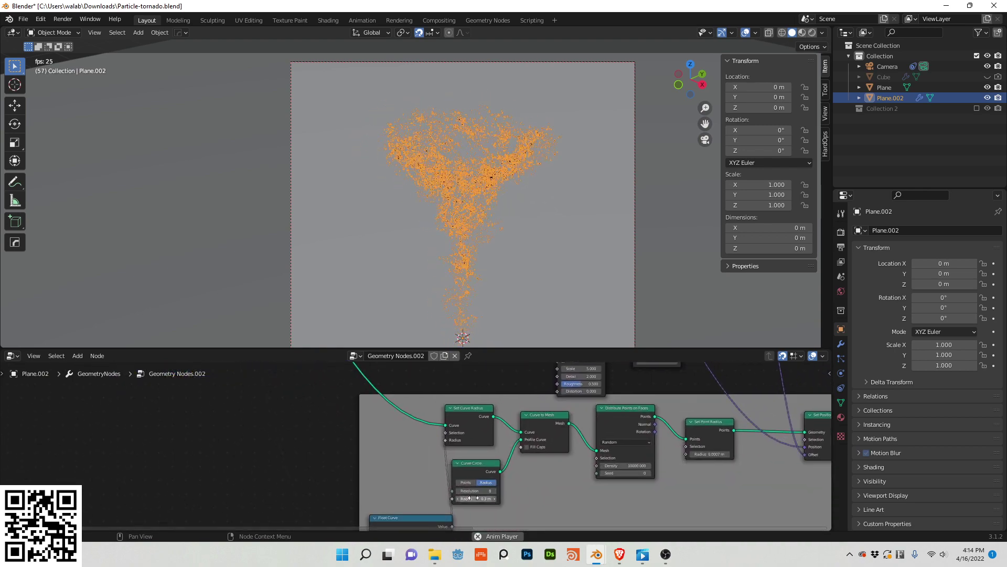
key("ctrl+z")
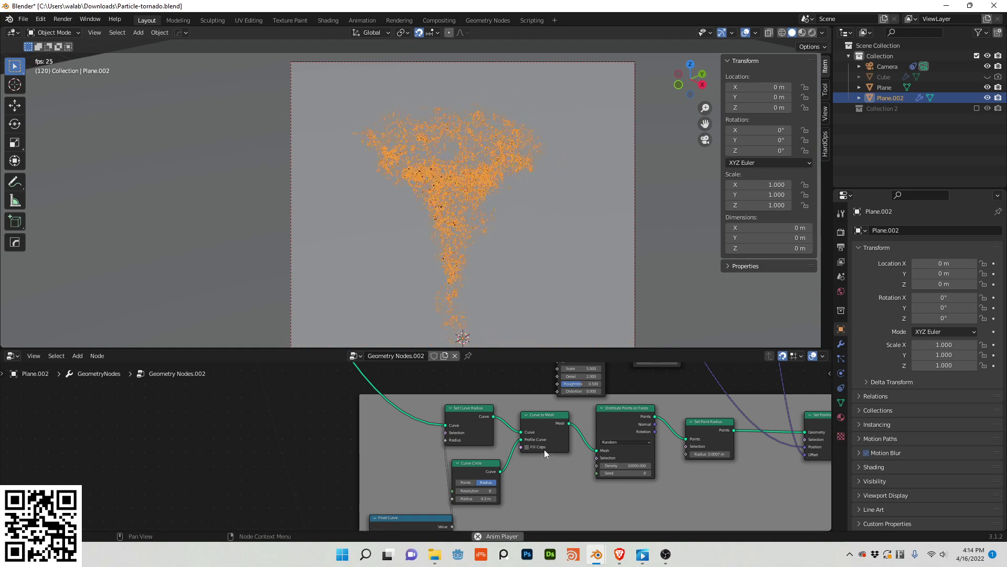
Try a larger Radius in the base dust's Set Point Radius node and set it back to 0.0007 m
middle_click_drag(544, 452, 499, 444)
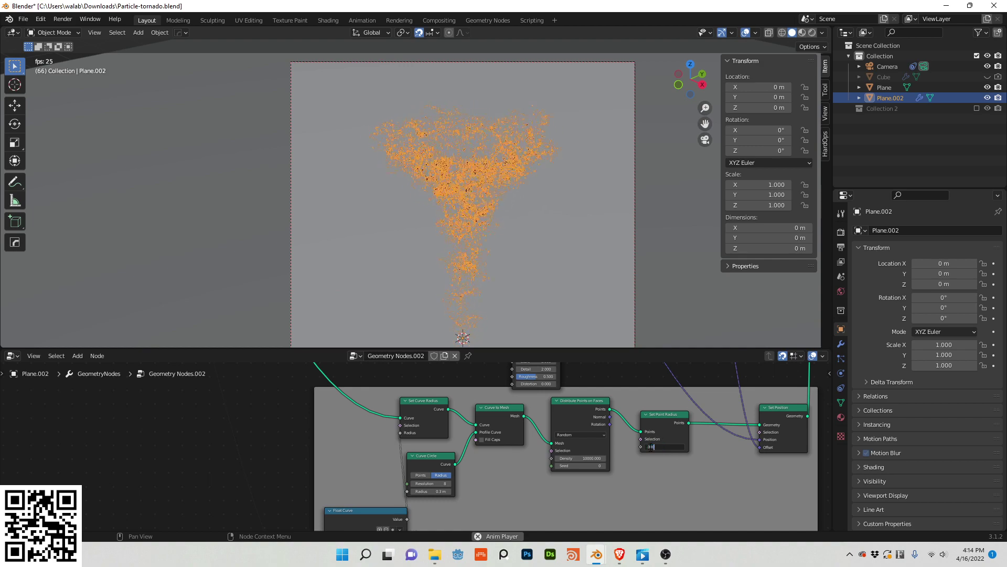
left_click(669, 447)
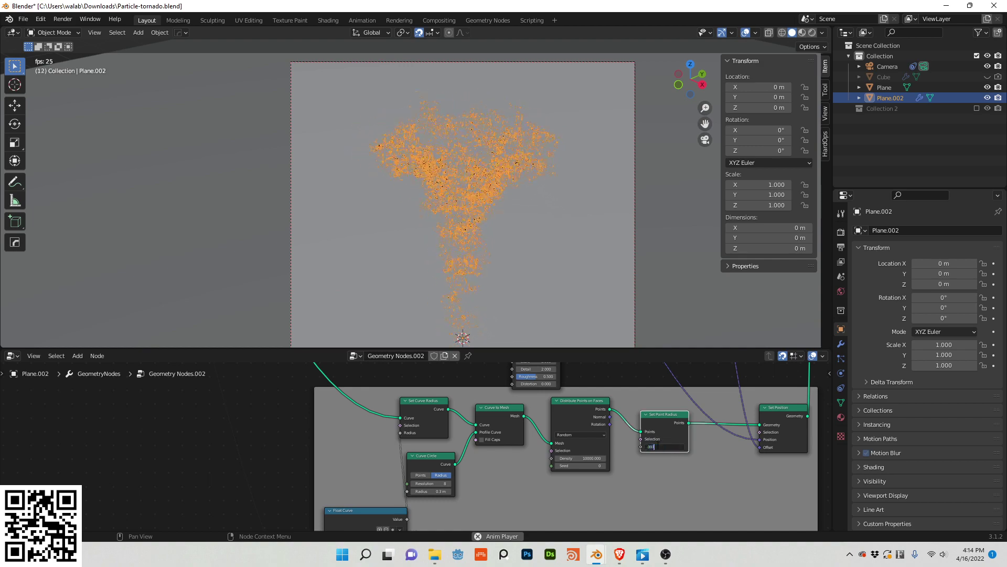
key("Return")
left_click(660, 447)
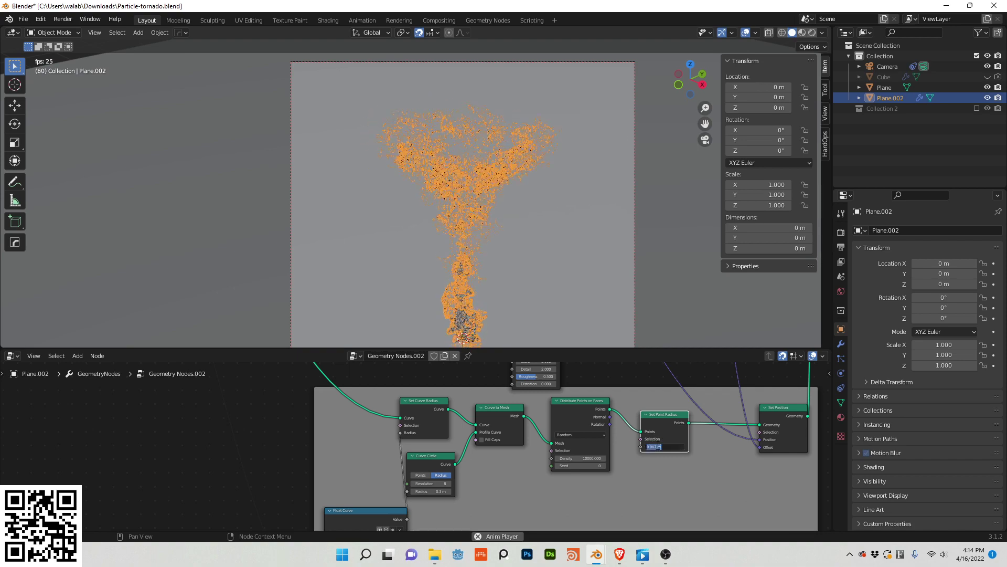
type("0.0007")
key("Return")
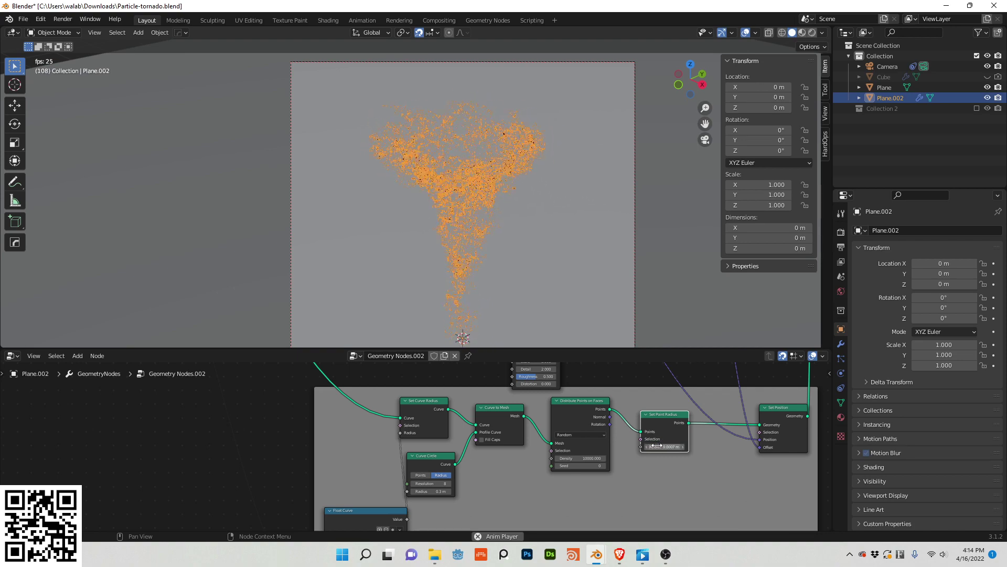
Test other Scale values on the 4D Noise Texture during playback and look over the wander nodes' settings
middle_click_drag(569, 370, 557, 444)
left_click_drag(562, 444, 564, 445)
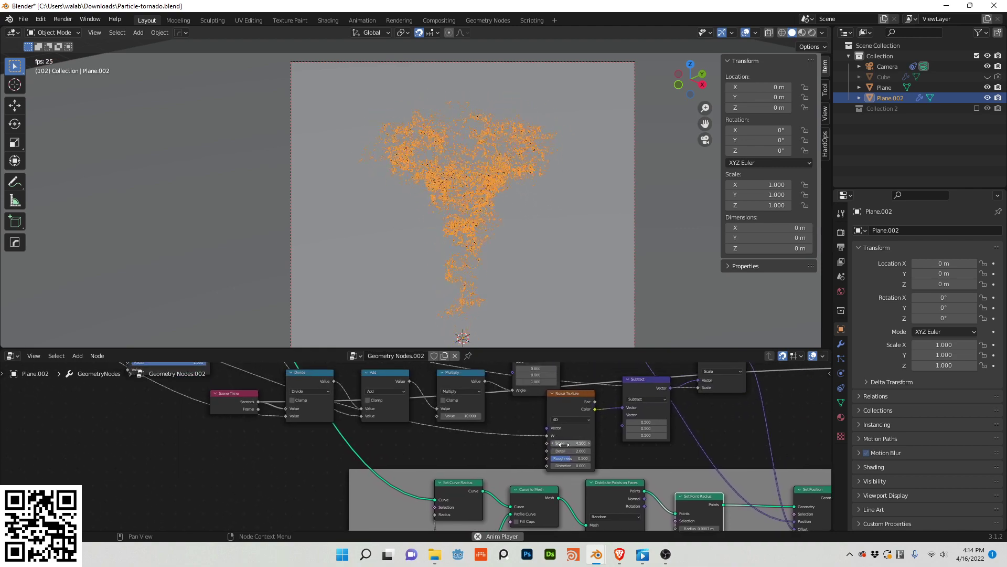
middle_click_drag(603, 443, 626, 372)
middle_click_drag(748, 412, 258, 414)
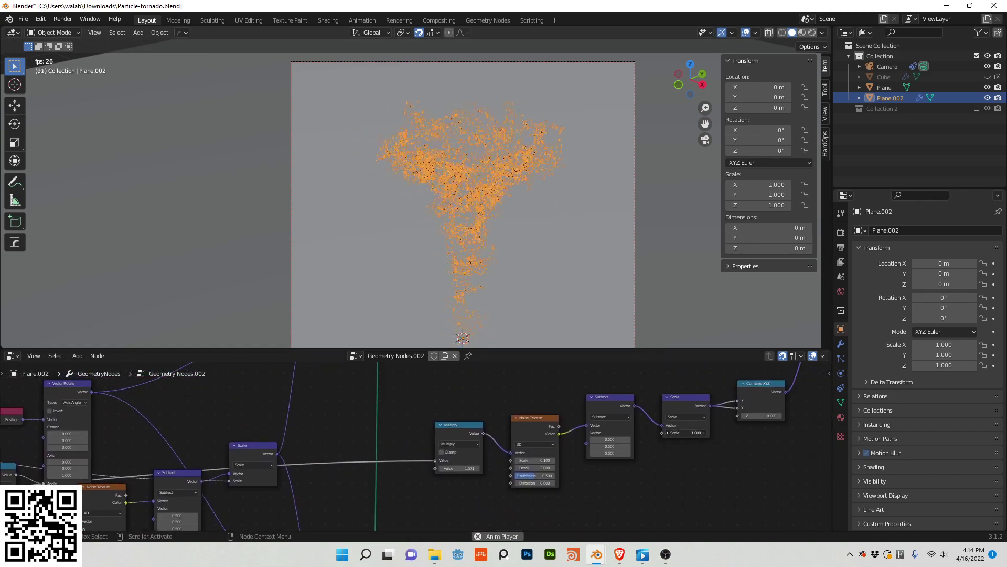
middle_click_drag(665, 437, 150, 364)
middle_click_drag(505, 454, 423, 393)
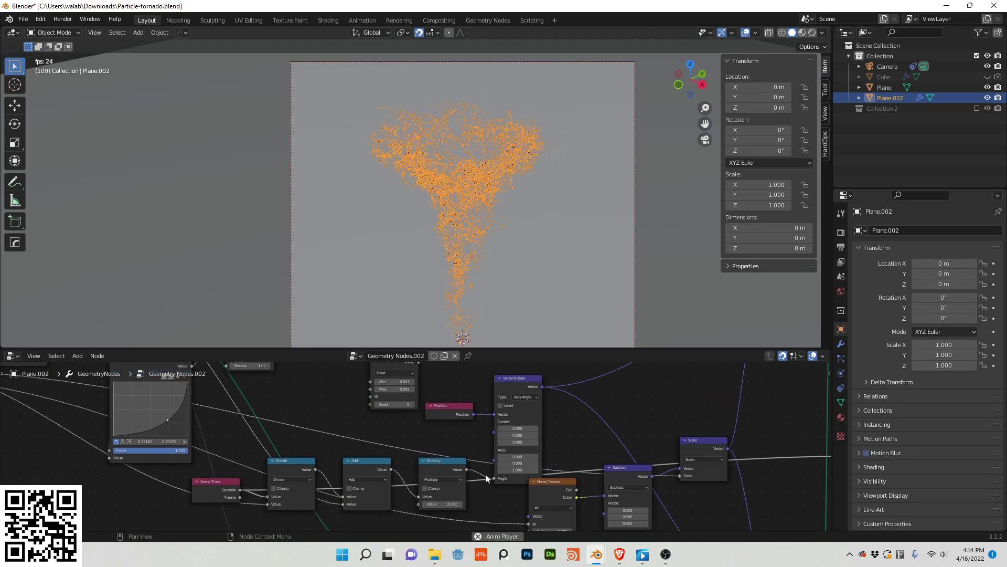
Move the Vector Rotate node up so it sits clear of the 4D Noise Texture node
left_click_drag(529, 384, 533, 392)
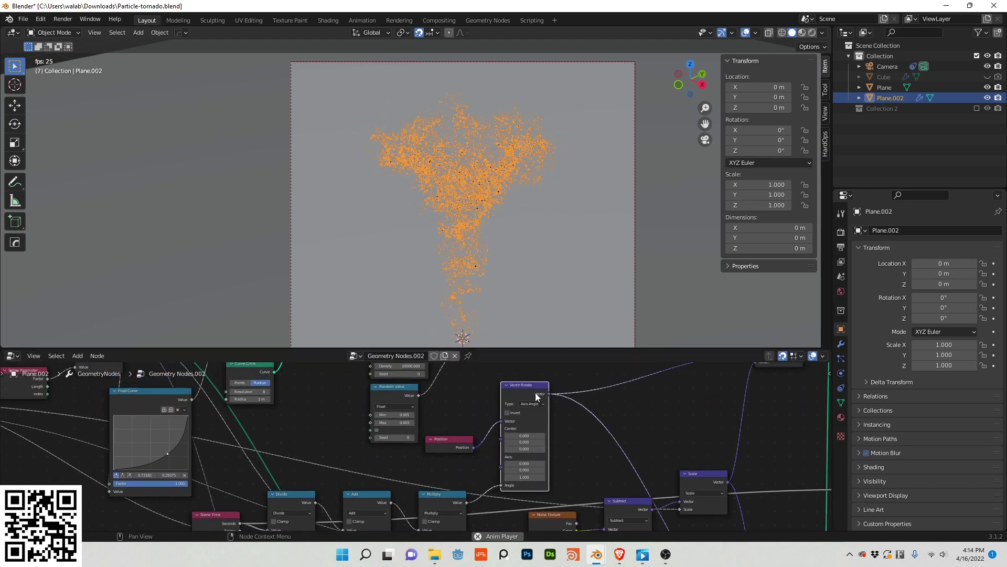
middle_click_drag(509, 400, 468, 315)
scroll(486, 427, "down", 2)
scroll(651, 466, "up", 1)
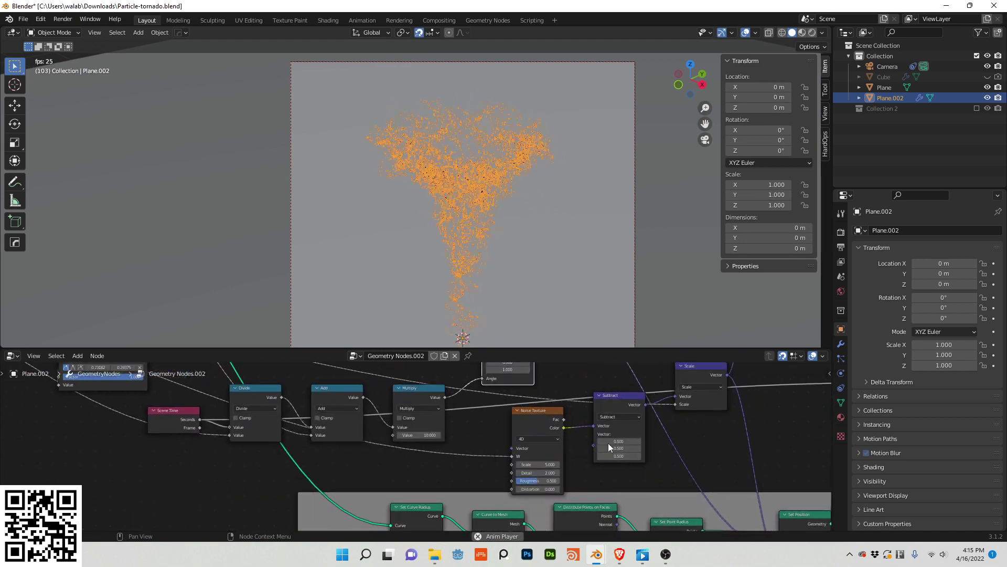
Try bending the funnel by setting the modifier's End X to about 0.52 m and End Y to 0.74 m, and undo both changes
key("BackSpace")
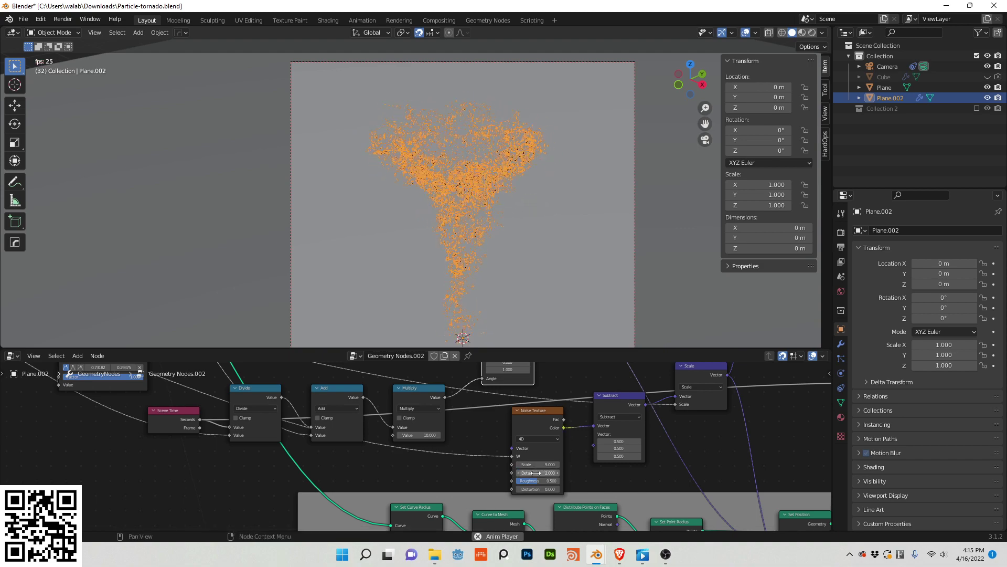
middle_click_drag(535, 481, 868, 514)
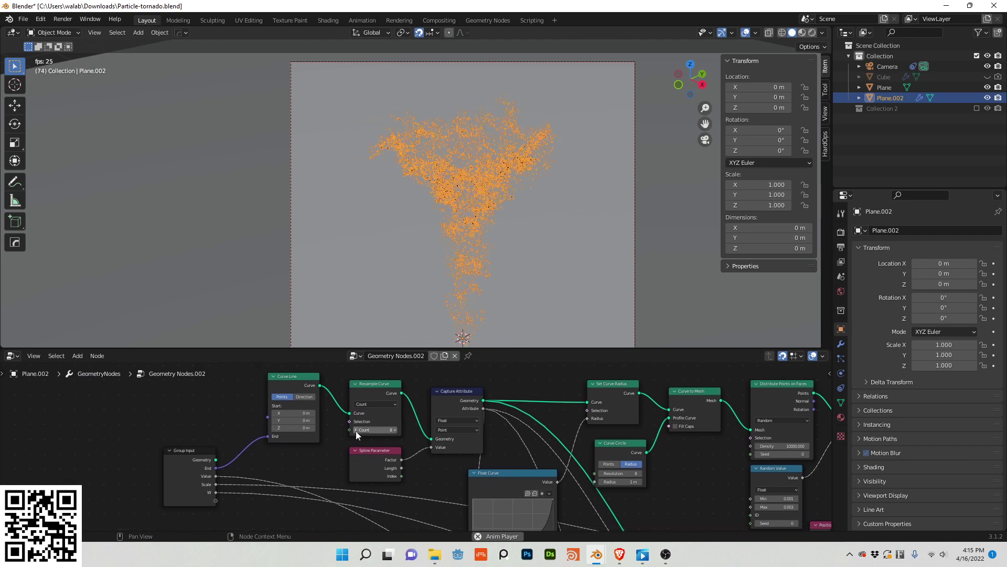
scroll(355, 430, "up", 1, "ctrl")
middle_click_drag(607, 420, 491, 413)
left_click(840, 345)
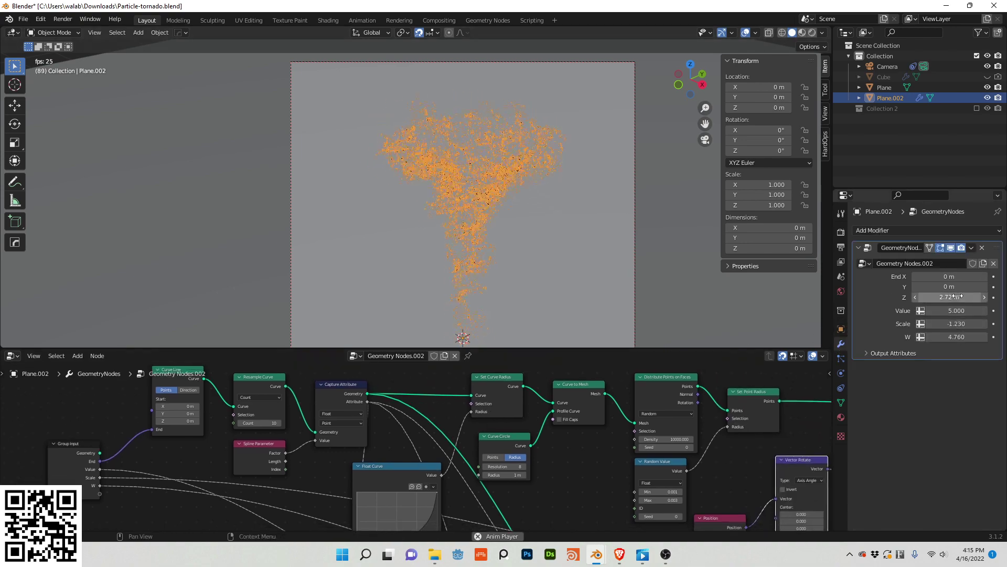
left_click_drag(956, 310, 949, 276)
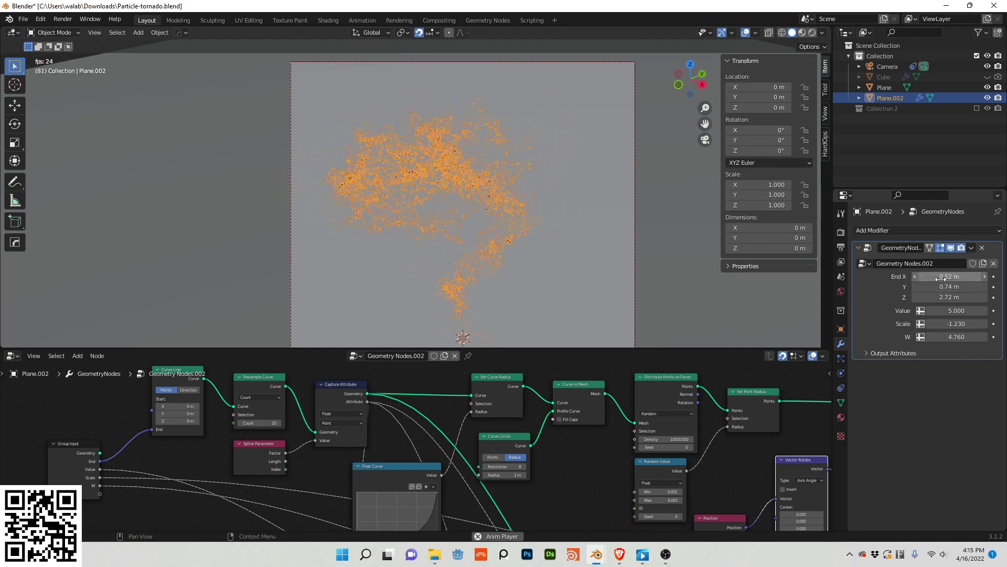
key("ctrl+z")
key("space")
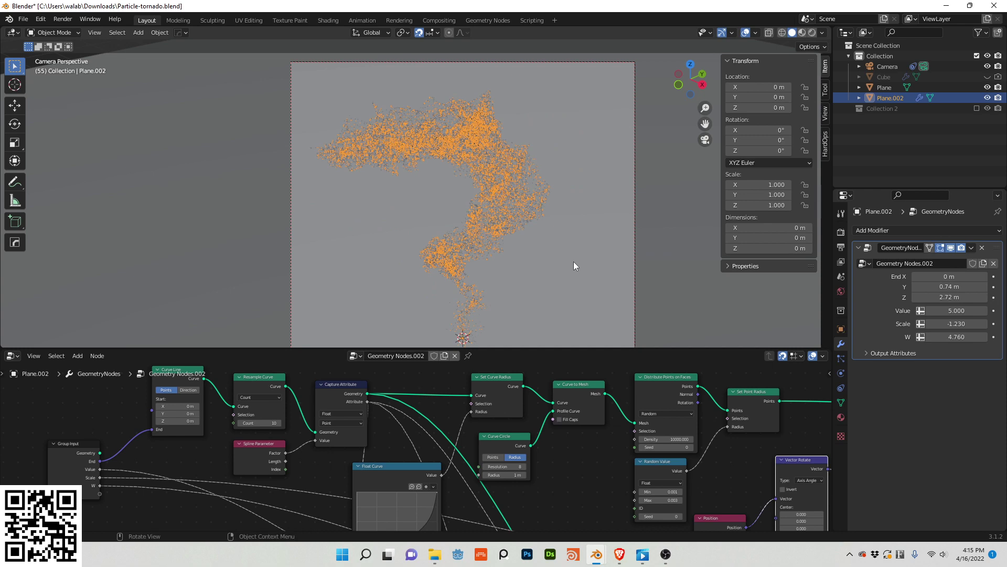
key("ctrl+z")
Set the modifier's W to 10.38, try a Scale of -0.85, and undo the Scale change
left_click_drag(956, 336, 957, 336)
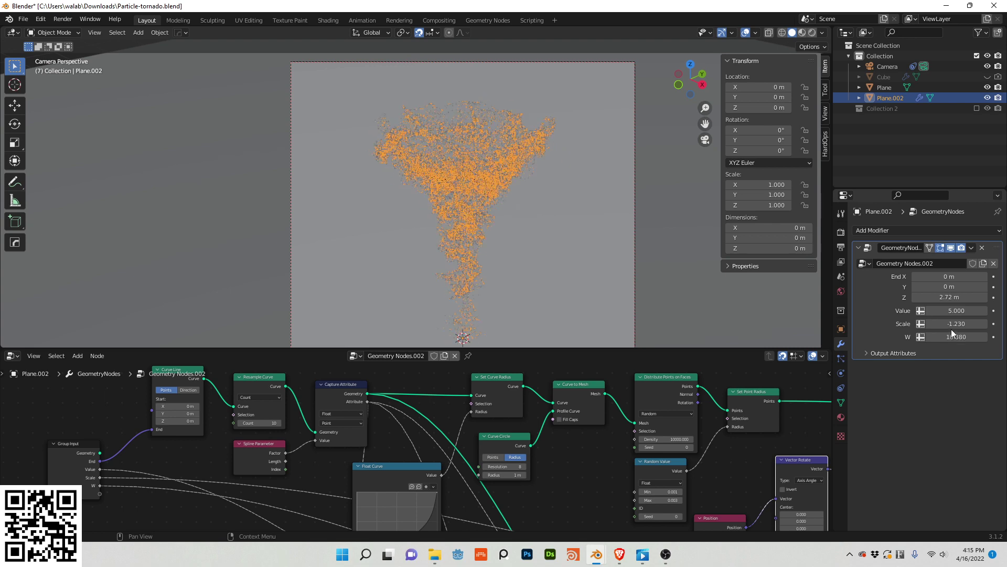
mouse_move(955, 324)
left_mouse_down()
mouse_move(970, 324)
mouse_move(846, 324)
mouse_move(951, 311)
left_mouse_up()
key("ctrl+z")
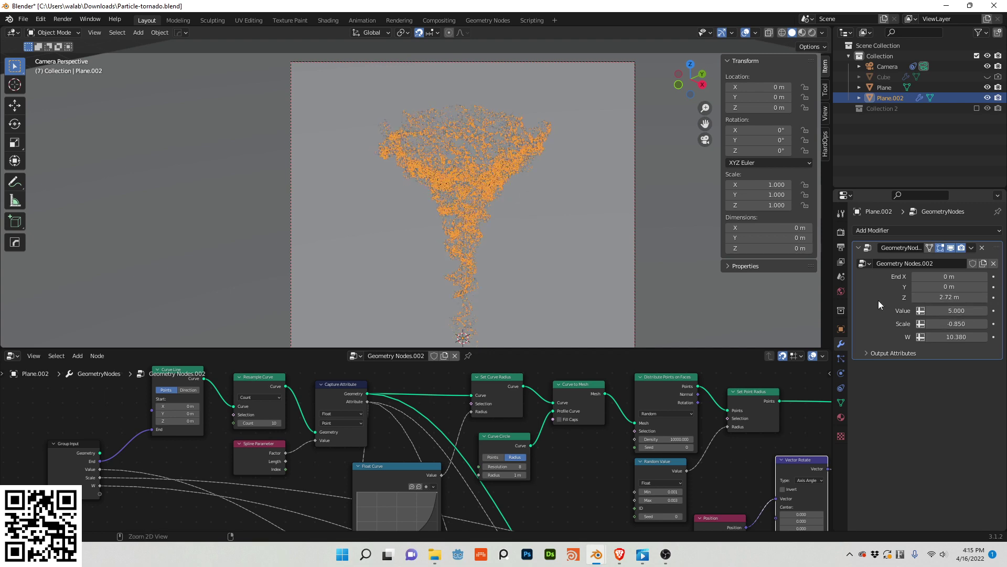
key("ctrl+z")
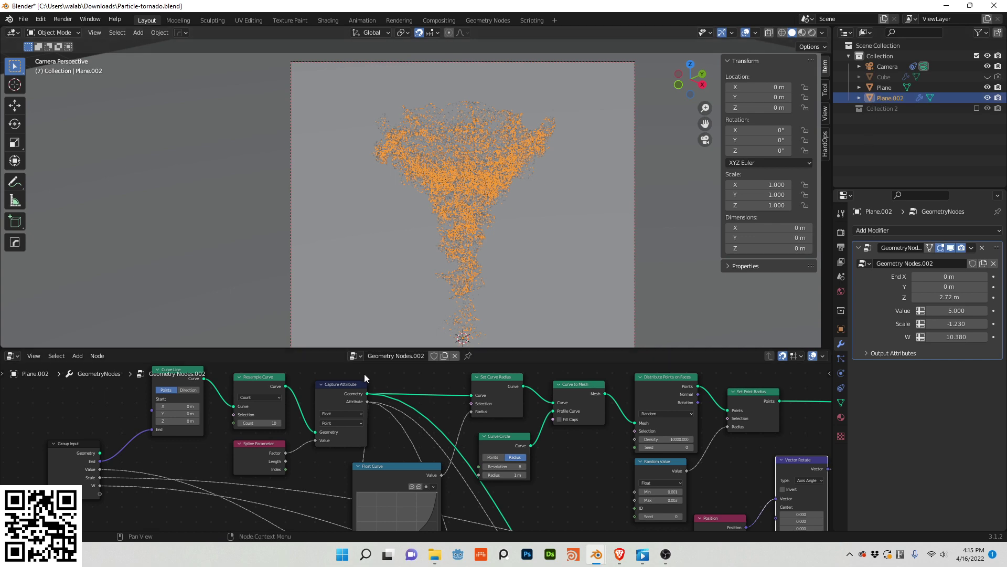
Try assigning the Geometry Nodes.001 node group to Plane.002 and undo the switch
left_click(355, 356)
left_click(414, 382)
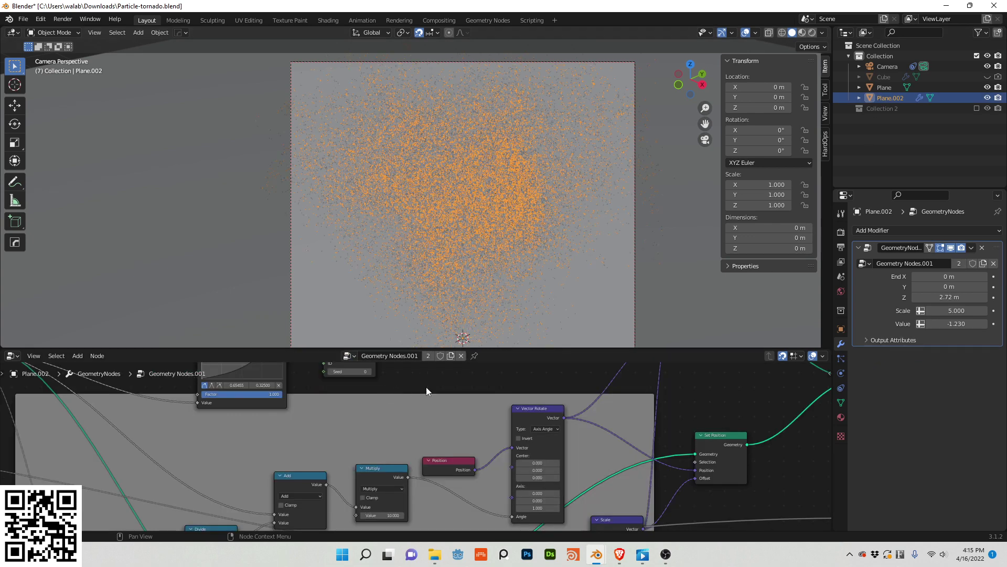
key("ctrl+z")
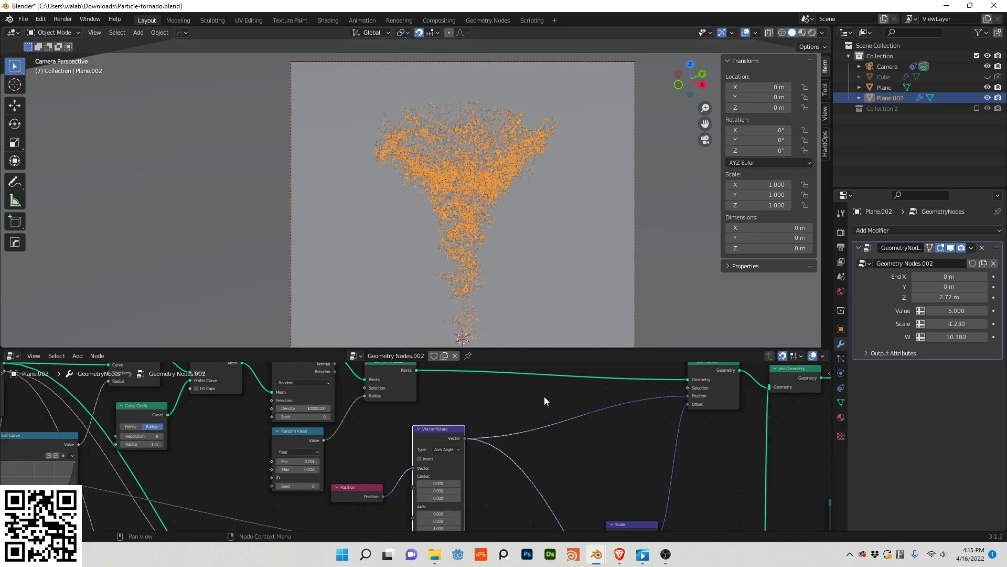
middle_click_drag(520, 405, 447, 419)
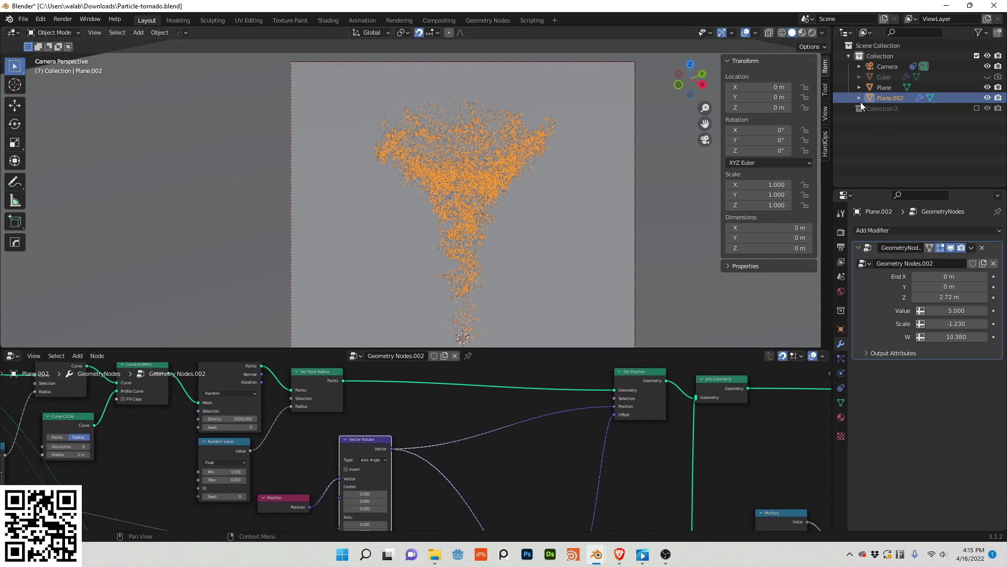
Show Collection 2, select Plane.001, and play the animation to compare the earlier tornado with the new one
left_click(977, 108)
left_click(891, 169)
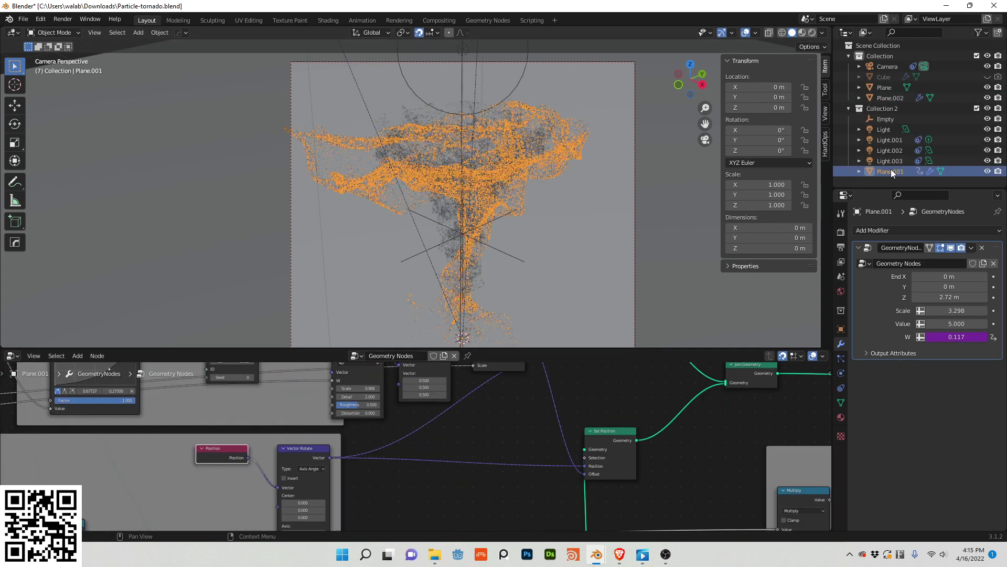
key("space")
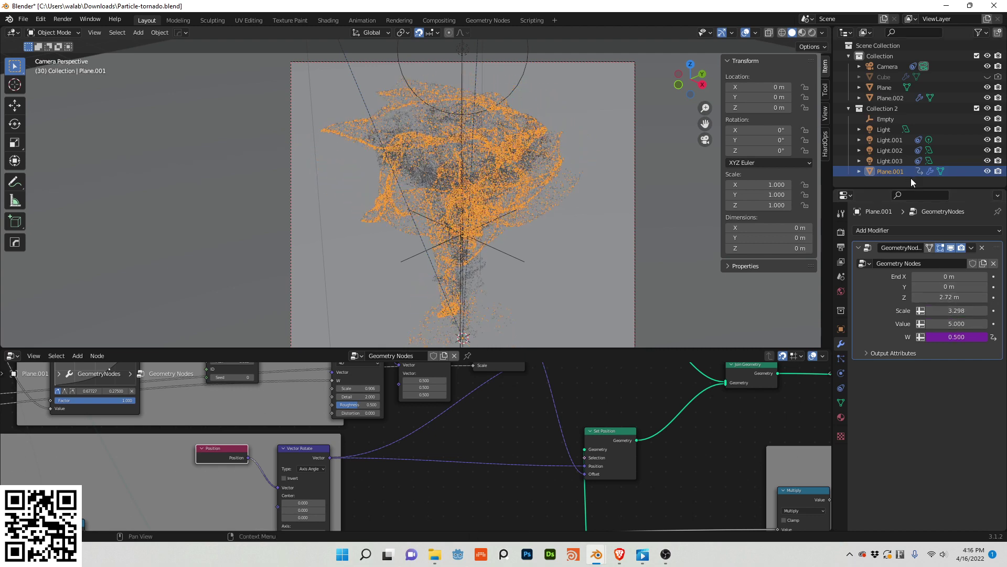
Set Plane.002's modifier Scale to pi and W to 8.78, and exclude Collection 2 from the view layer again
left_click(890, 98)
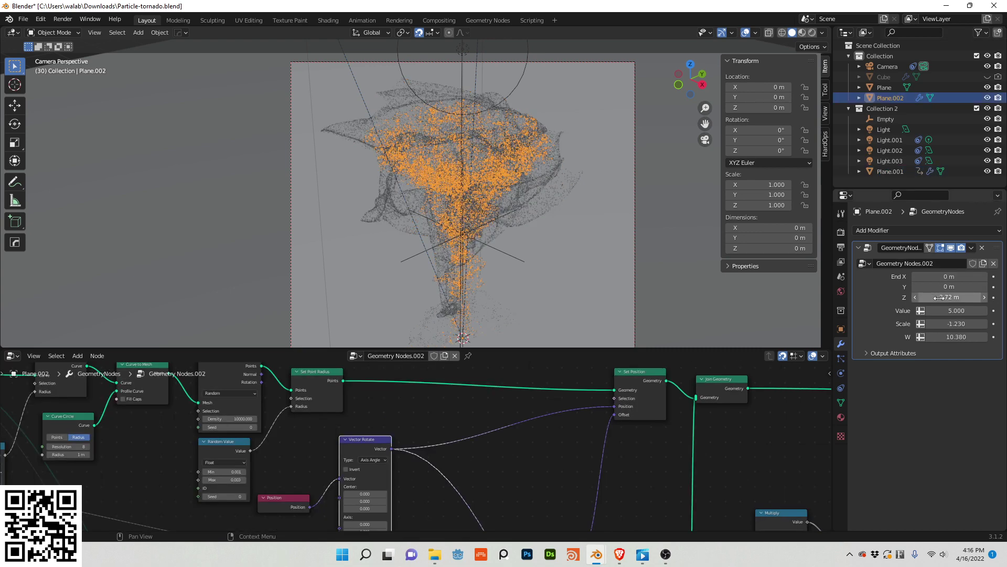
left_click(959, 324)
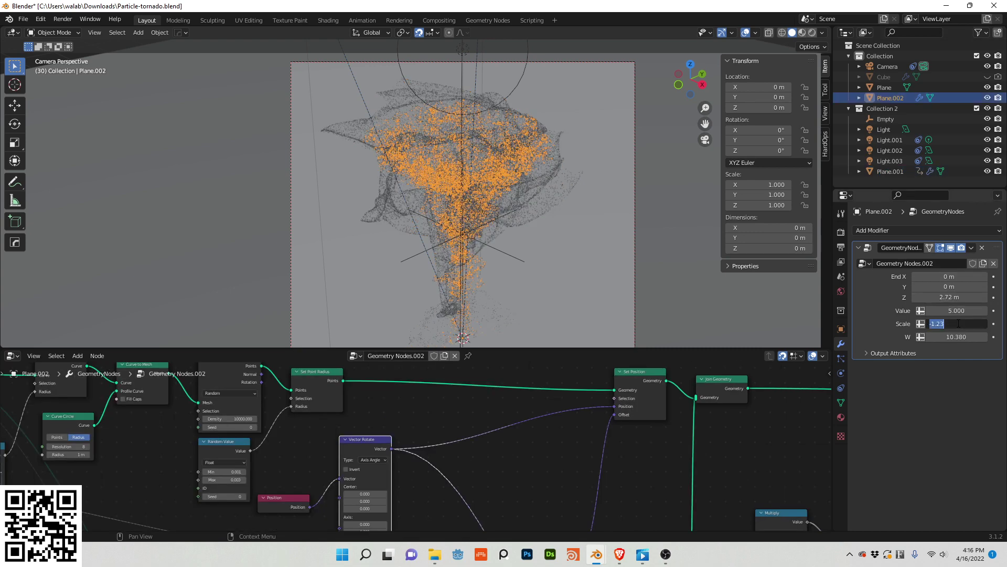
type("pi")
key("Return")
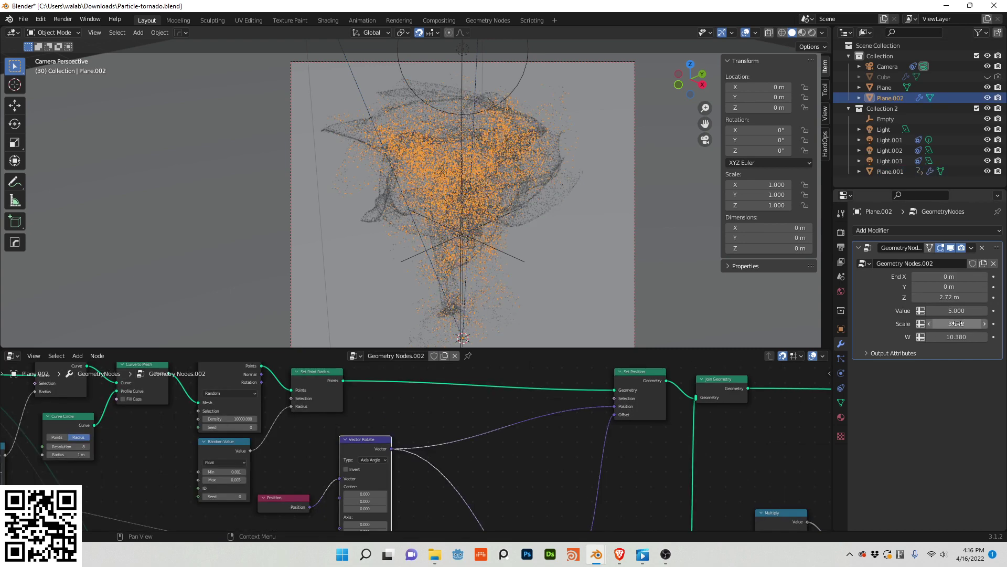
left_click_drag(956, 337, 910, 336)
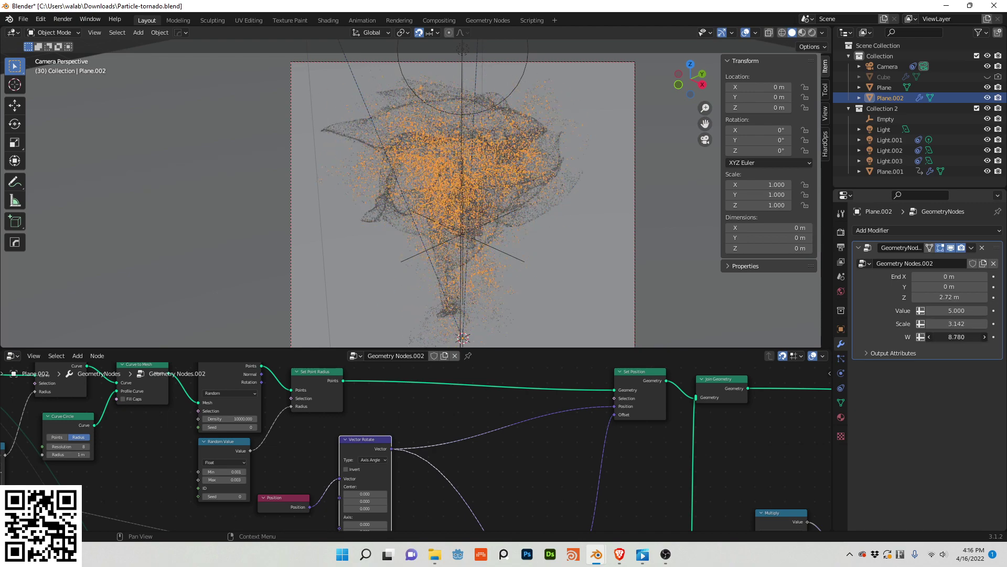
left_click(976, 108)
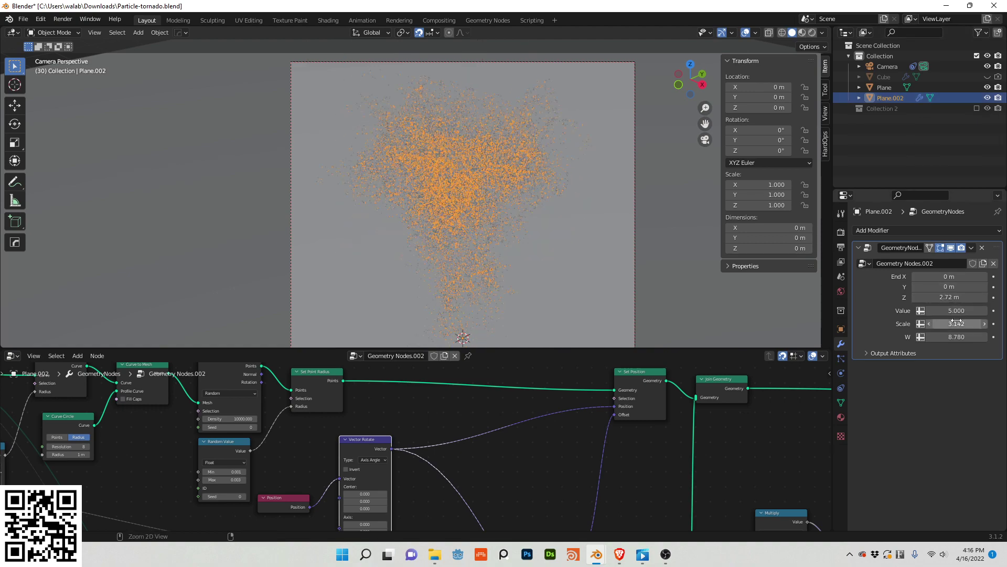
Try modifier Scale values of 1.412 and e/2, and settle on a Scale of 2.718 with W at 7.21
left_click_drag(956, 324, 926, 324)
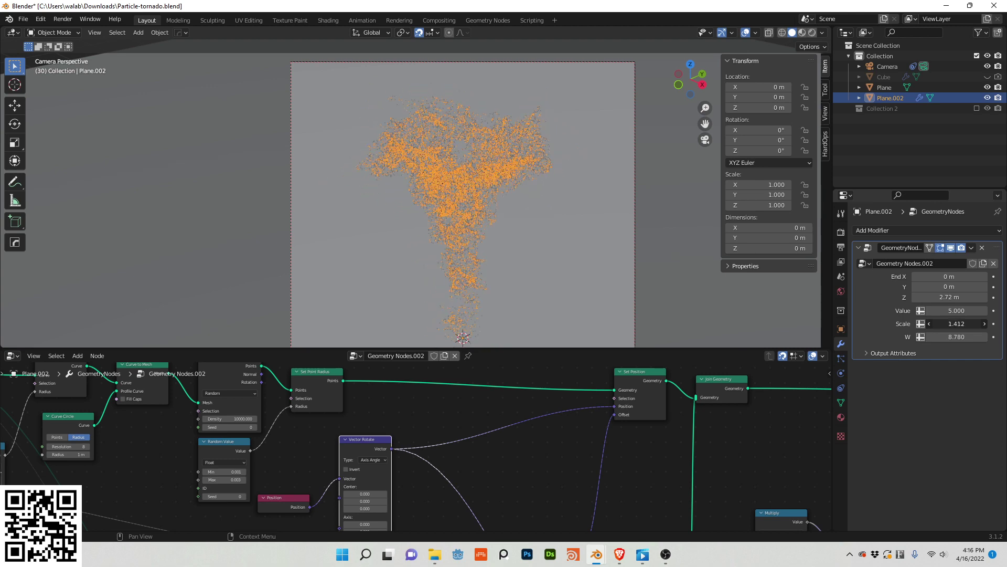
left_click(956, 323)
type("e/2")
key("Return")
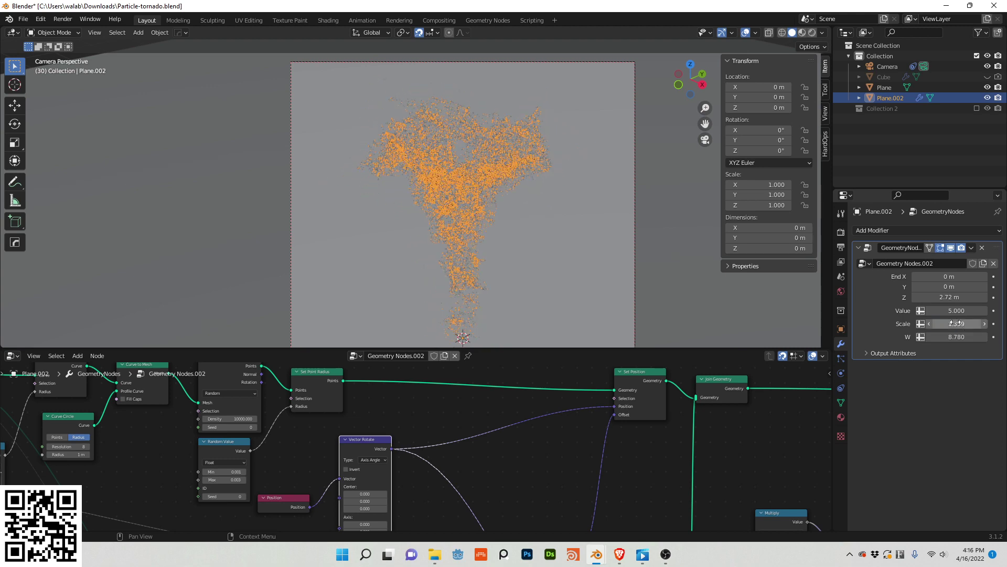
mouse_move(954, 336)
left_mouse_down()
mouse_move(916, 337)
mouse_move(984, 323)
mouse_move(959, 323)
left_mouse_up()
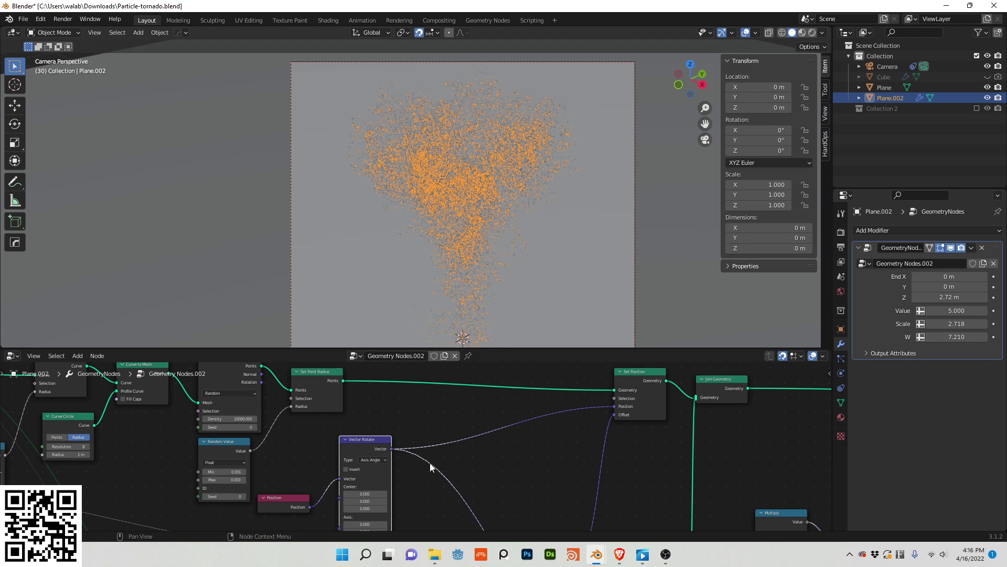
Try switching the wander branch's Noise Texture from 3D to 4D and undo it
middle_click_drag(467, 461, 155, 378)
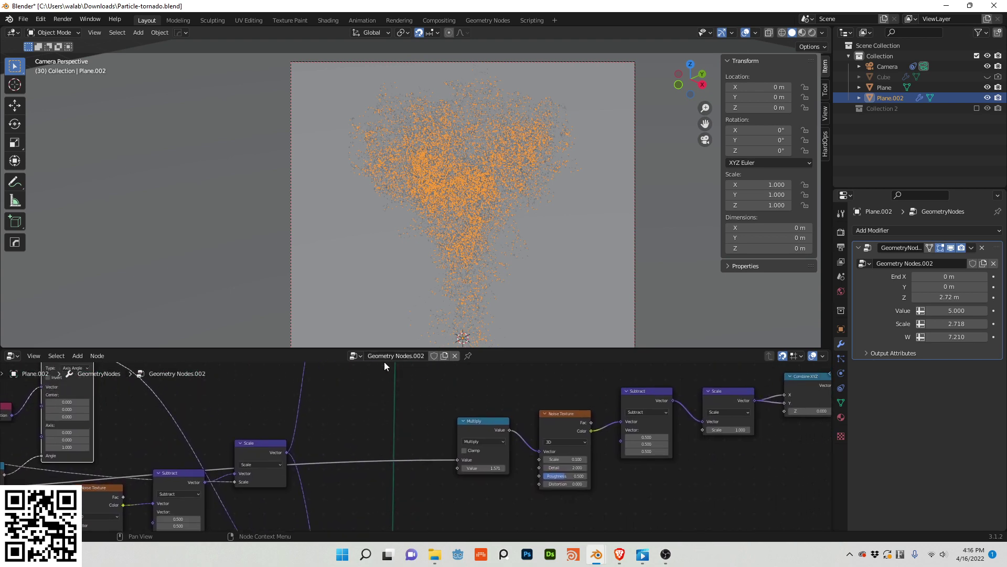
left_click(559, 455)
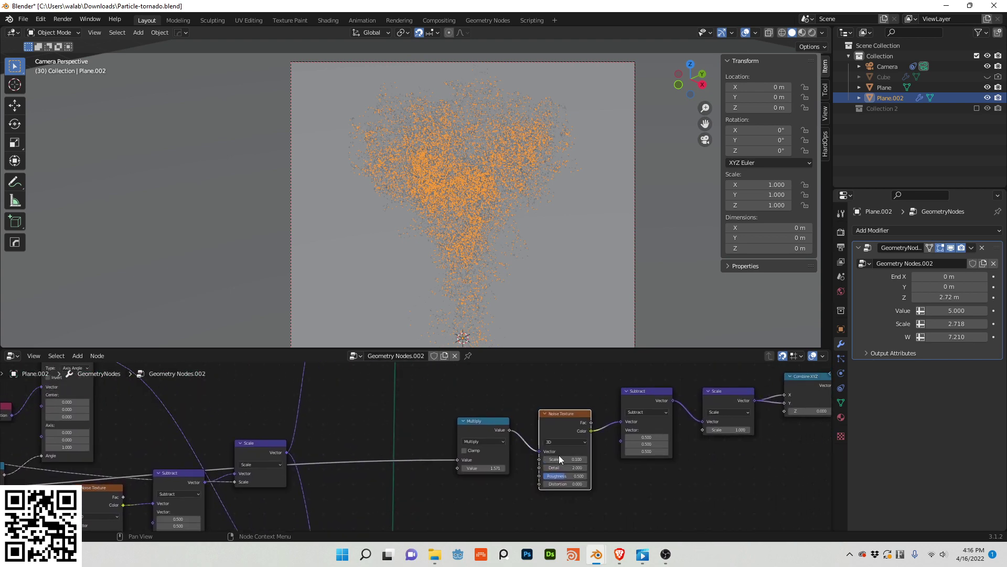
left_click(554, 443)
left_click(571, 474)
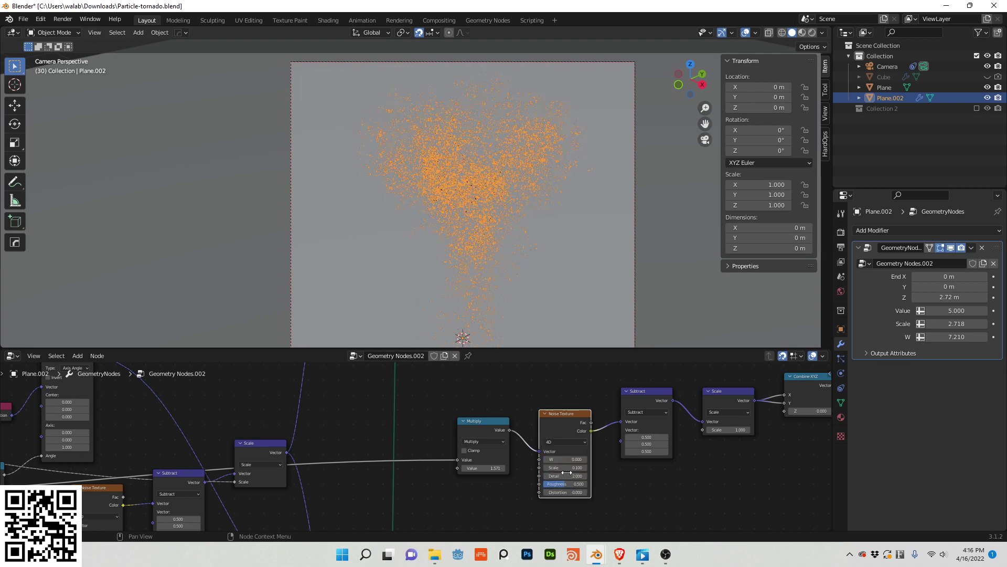
key("ctrl+z")
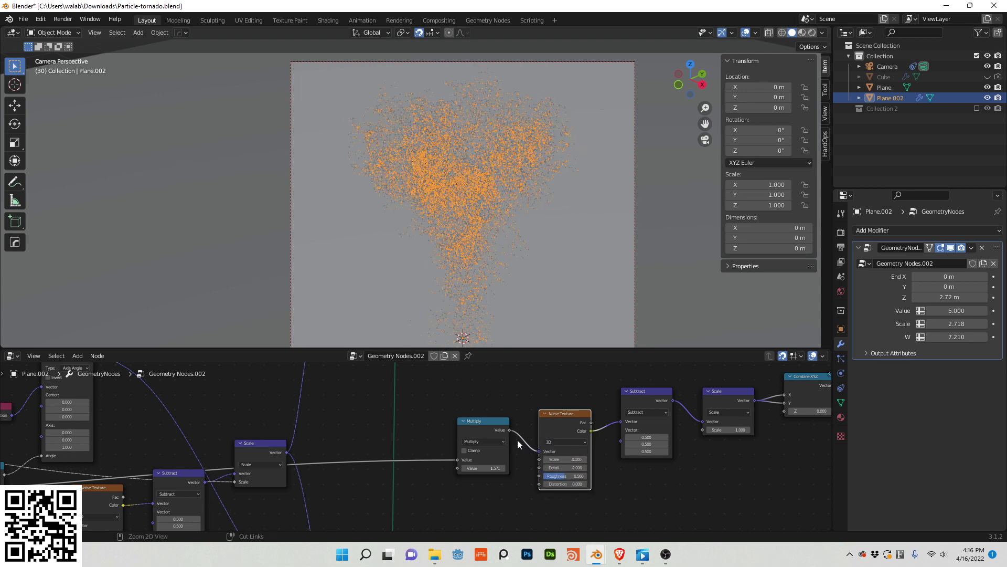
Try another Scale on the funnel's 4D Noise Texture and restore it to 5
middle_click_drag(211, 499, 555, 405)
scroll(486, 422, "up", 2)
left_click(462, 436)
type("12.4")
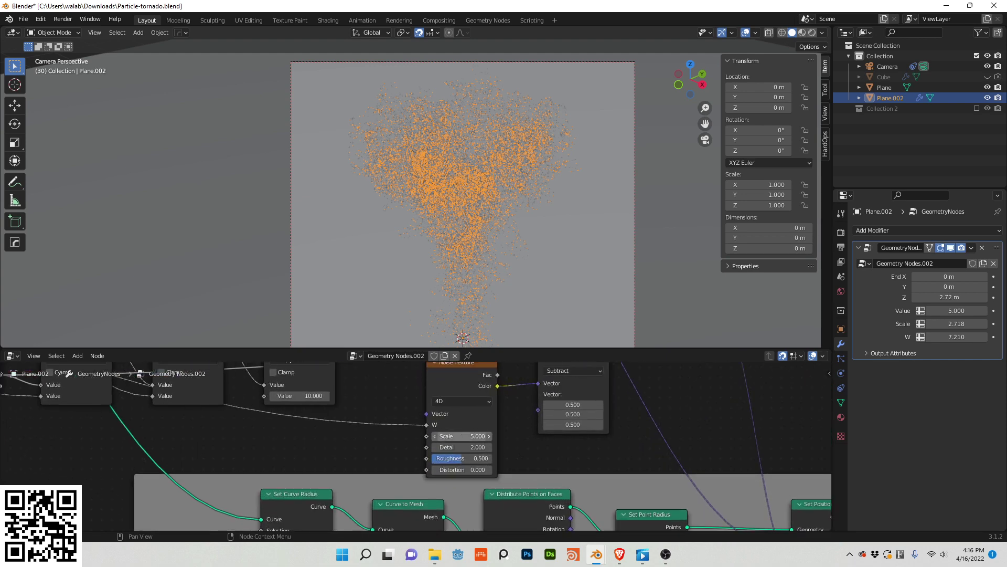
key("Return")
left_click_drag(462, 436, 457, 437)
right_click(457, 437)
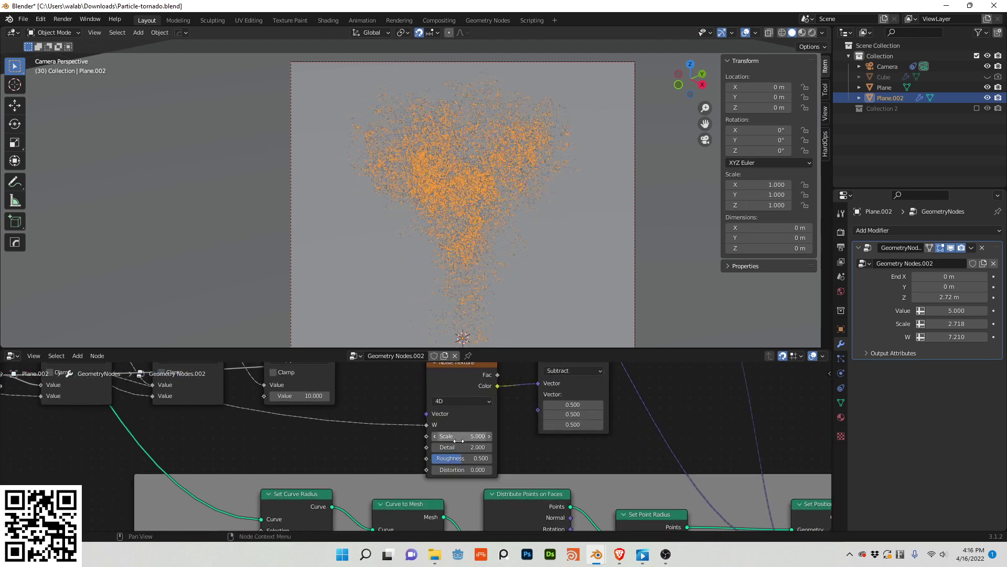
Try switching the funnel's 4D Noise Texture node to a Brick Texture and undo the switch
left_click(465, 382)
key("shift+s")
mouse_move(465, 382)
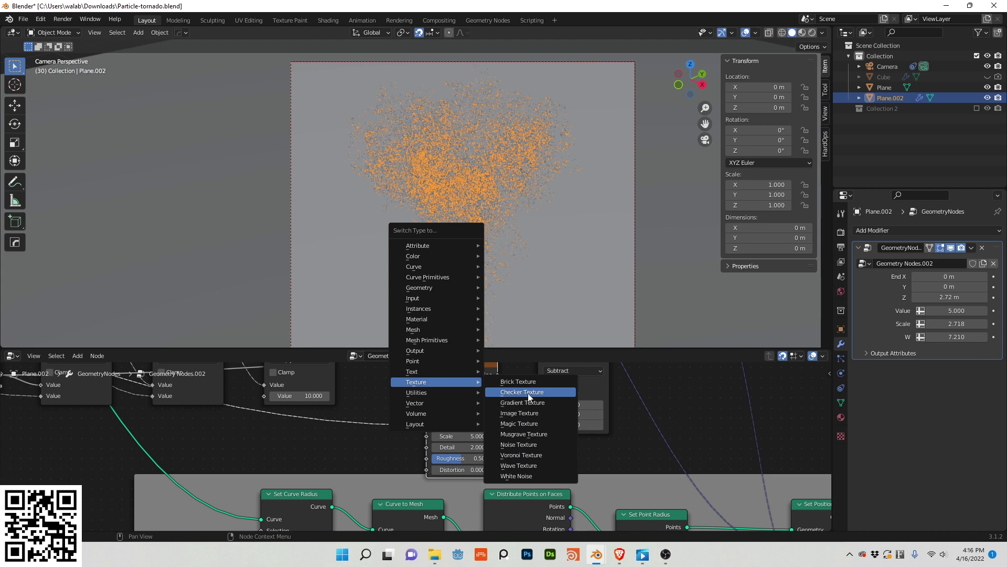
left_click(520, 382)
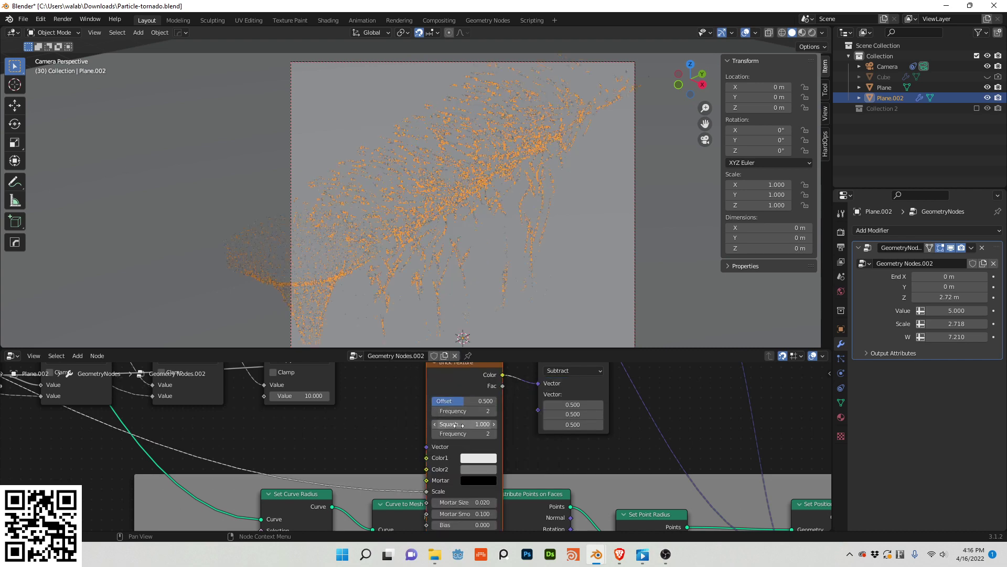
key("ctrl+z")
Switch the funnel's 4D Noise Texture node to a Voronoi Texture
key("shift+s")
mouse_move(465, 379)
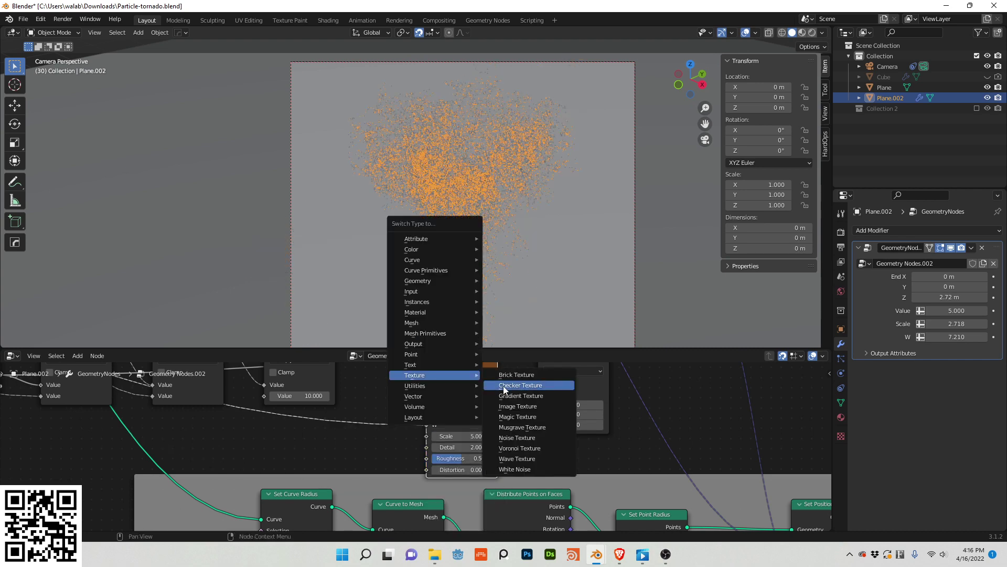
left_click(505, 450)
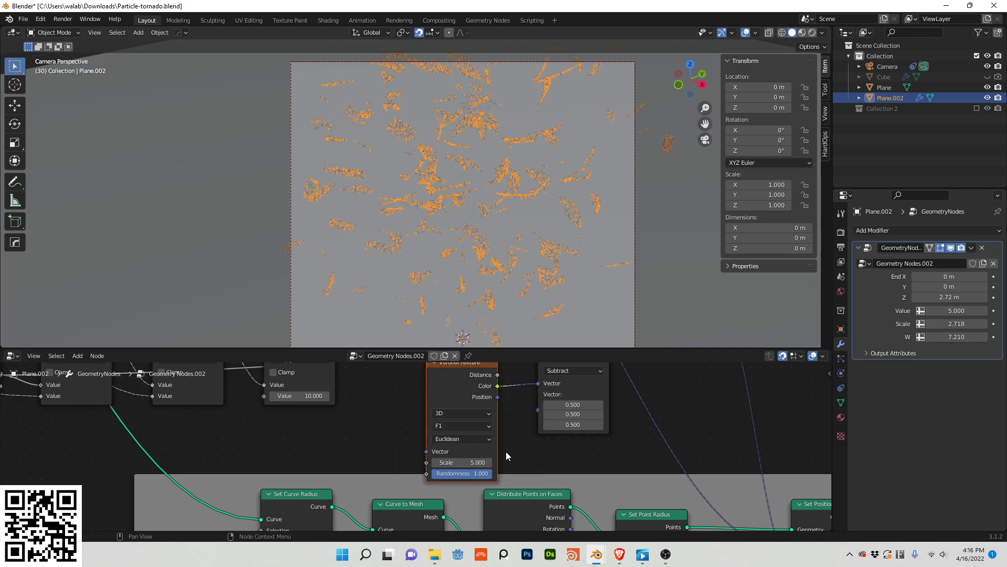
Play the animation, preview the particles in Rendered viewport shading, and return to Solid shading
key("space")
key("z")
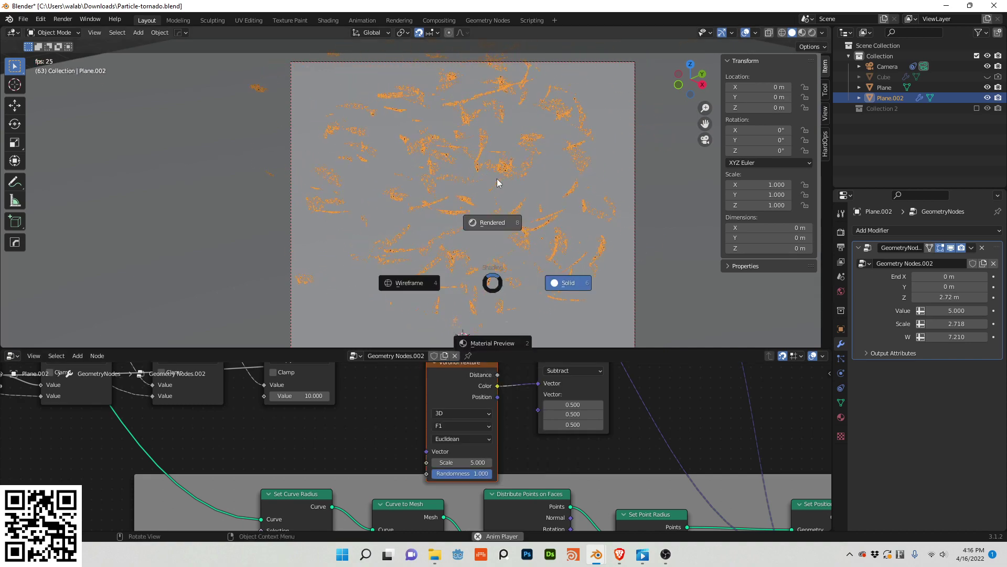
left_click(497, 178)
key("space")
key("z")
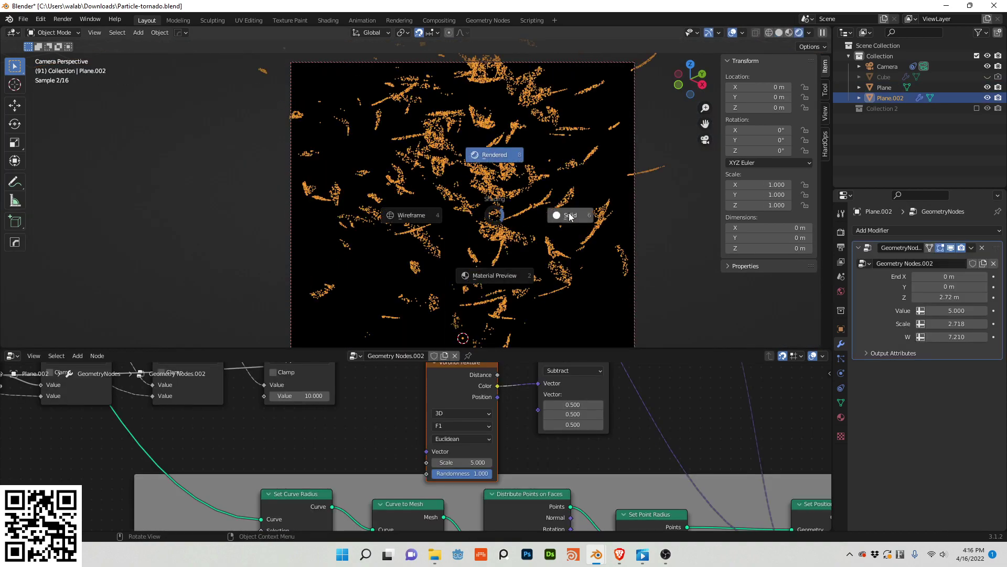
left_click(535, 224)
Save the file and switch to the Shading workspace
key("ctrl+s")
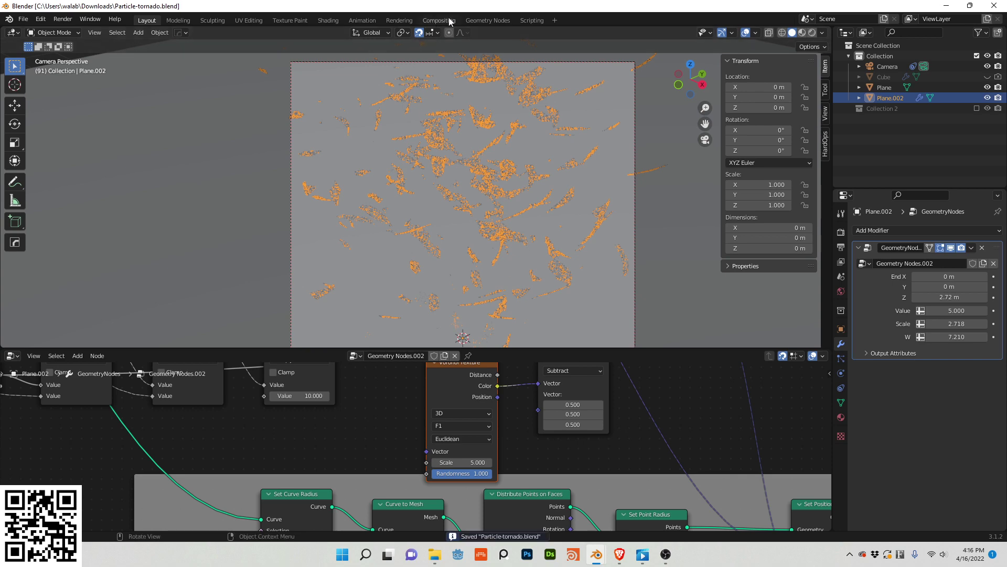
left_click(328, 20)
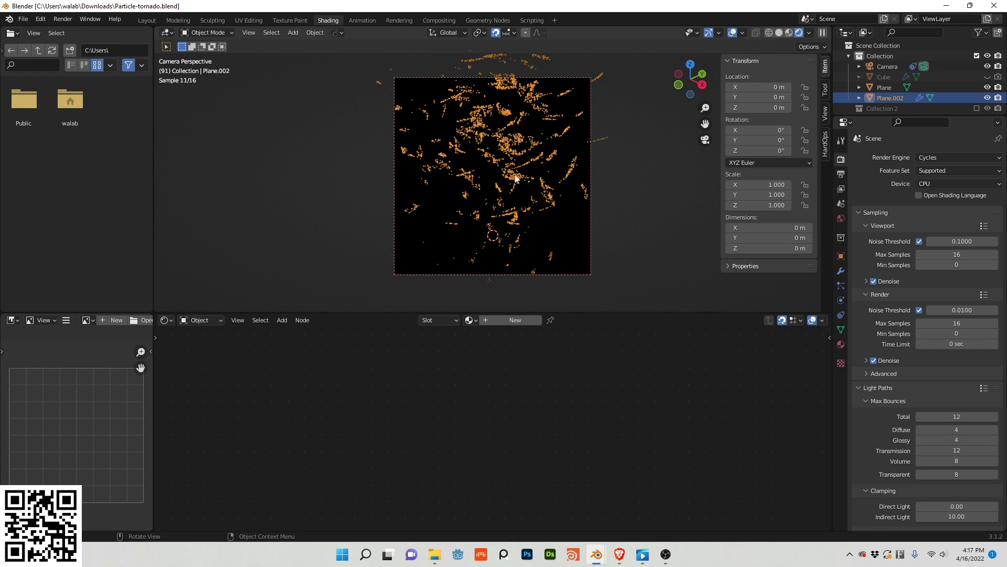
Switch to the Geometry Nodes workspace and assign Material in the Set Material node before the Group Output
left_click(490, 20)
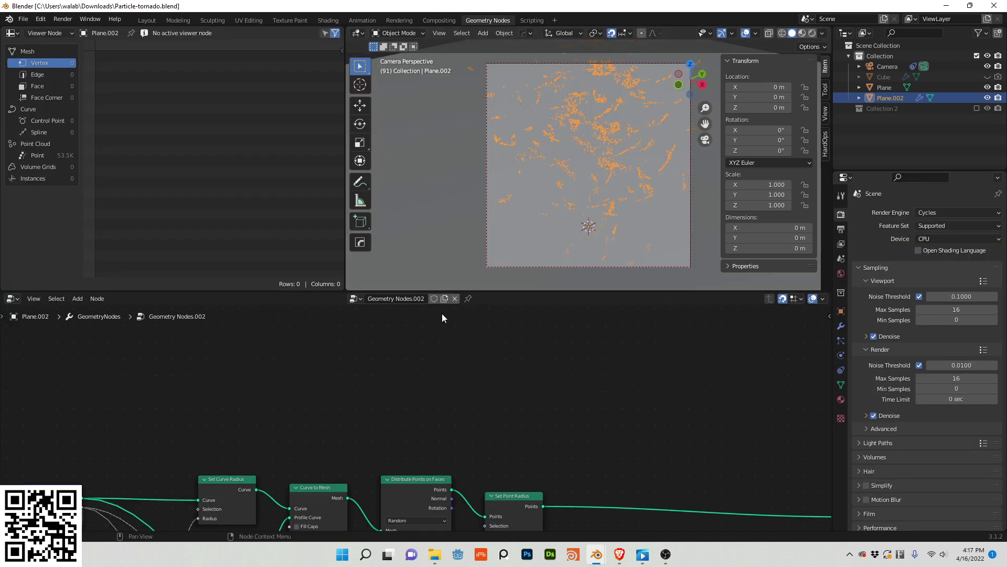
middle_click_drag(427, 322, 187, 456)
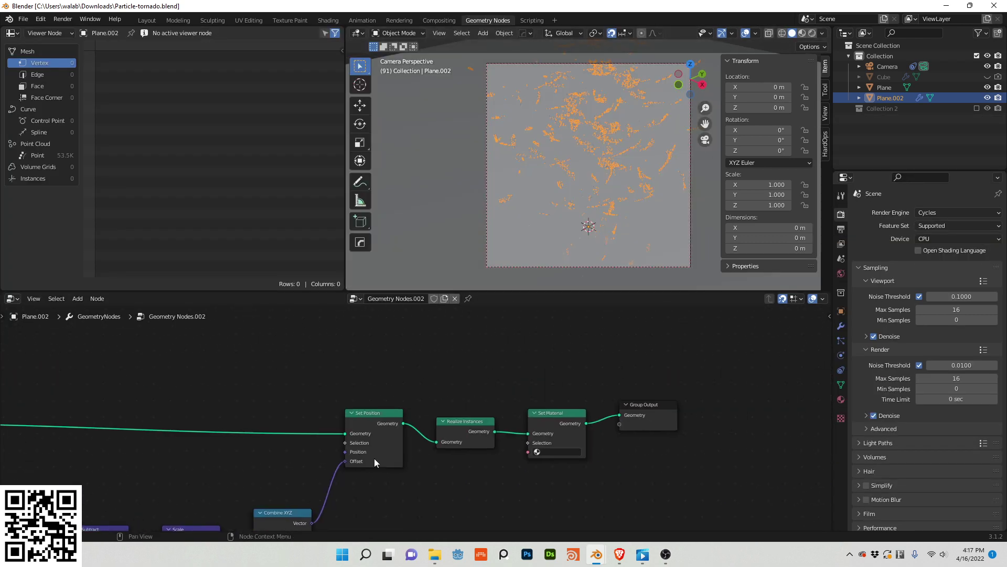
left_click(547, 450)
left_click(584, 366)
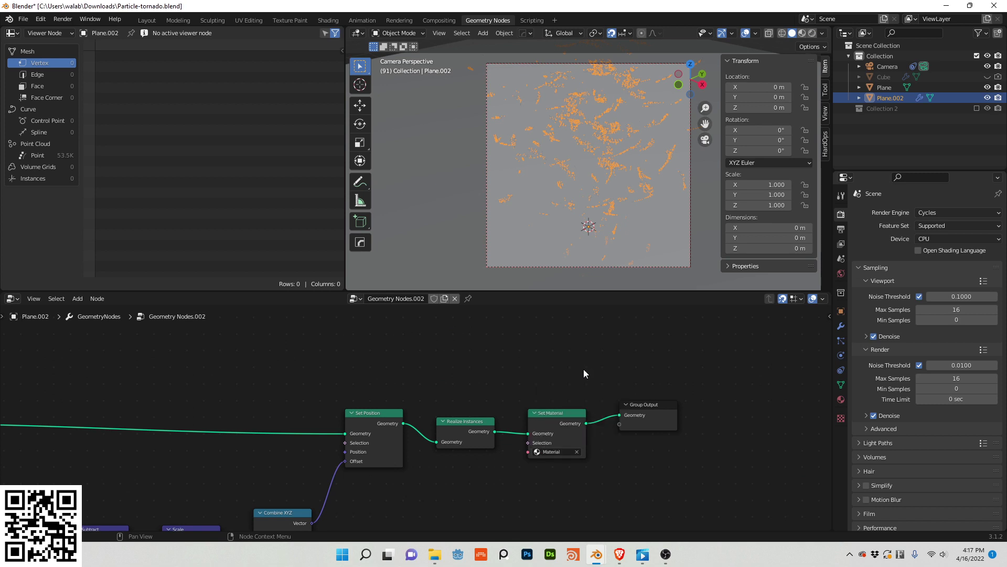
Return to the Shading workspace, select the ground plane and examine its Material.001 node setup
left_click(336, 20)
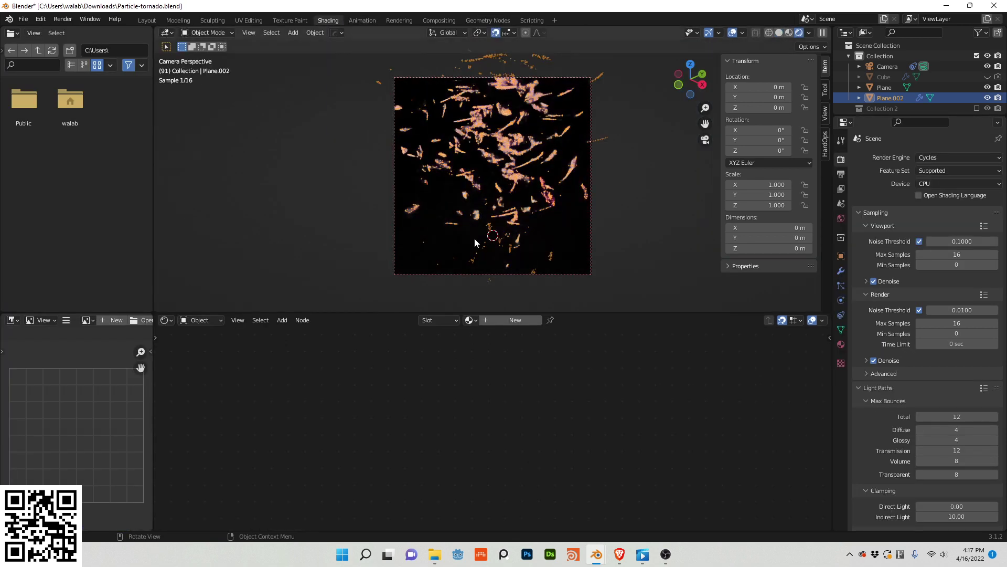
left_click(546, 240)
scroll(572, 222, "up", 3)
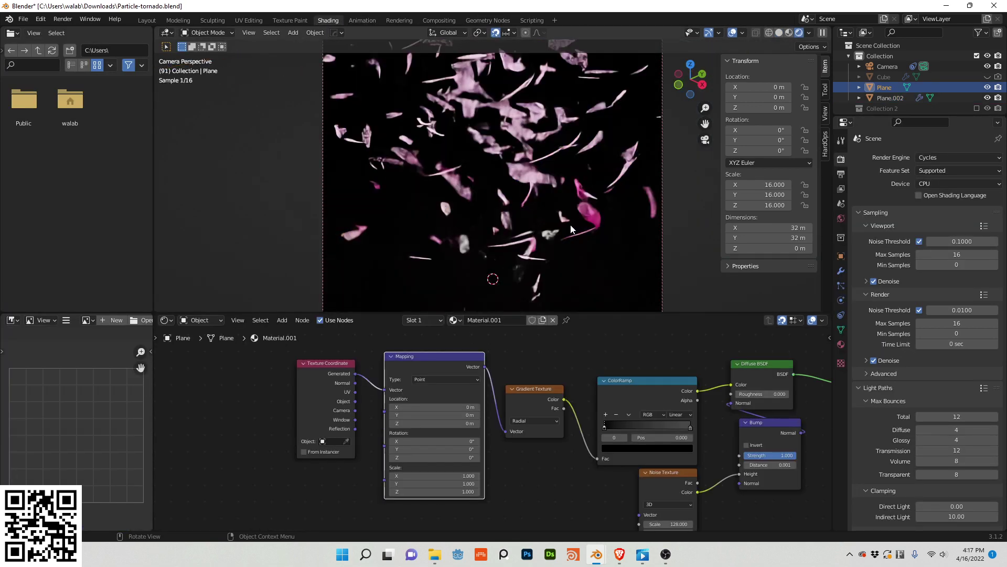
middle_click_drag(579, 394, 501, 367)
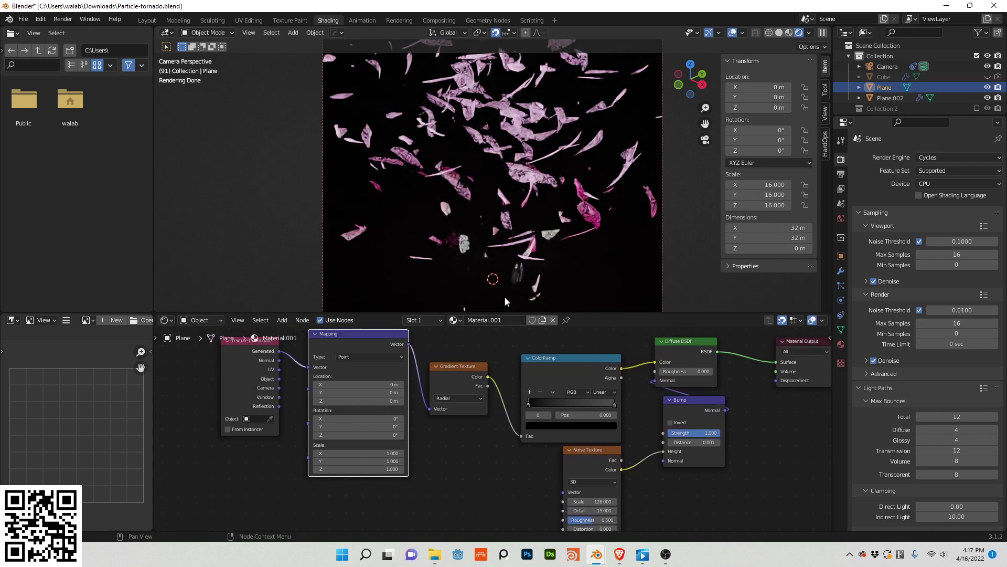
Select the tornado object Plane.002 and assign the existing Material to it
left_click(529, 174)
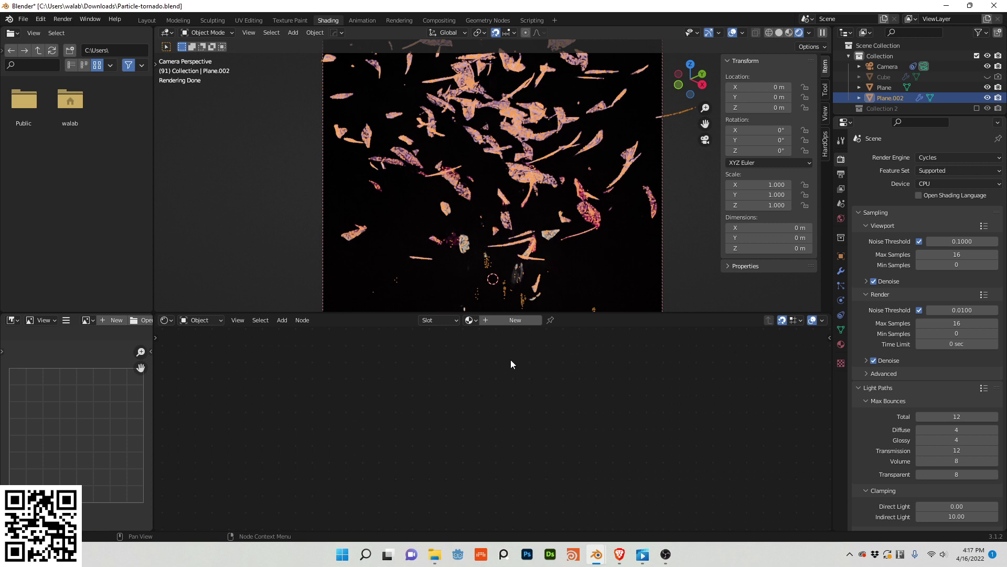
left_click(841, 344)
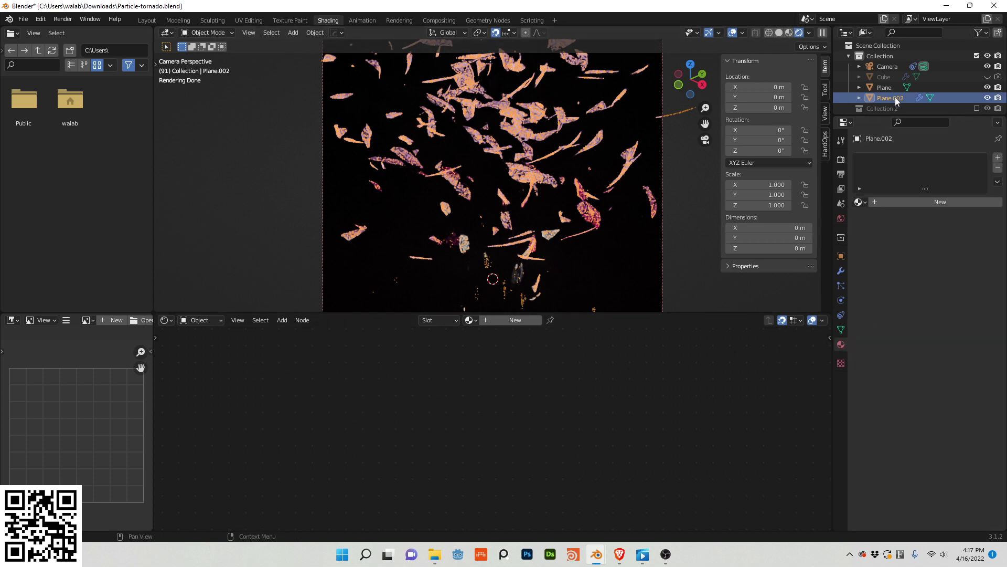
left_click(859, 202)
left_click(881, 219)
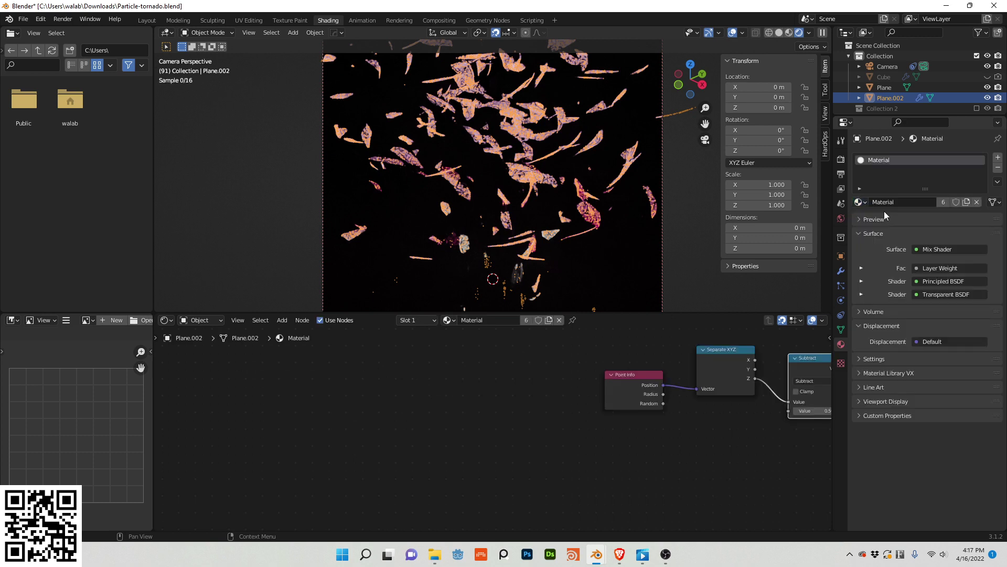
Preview the Point Info node's Position output on the tornado, viewing it with the tornado deselected before reselecting it
middle_click_drag(640, 418, 347, 450)
scroll(345, 452, "down", 1)
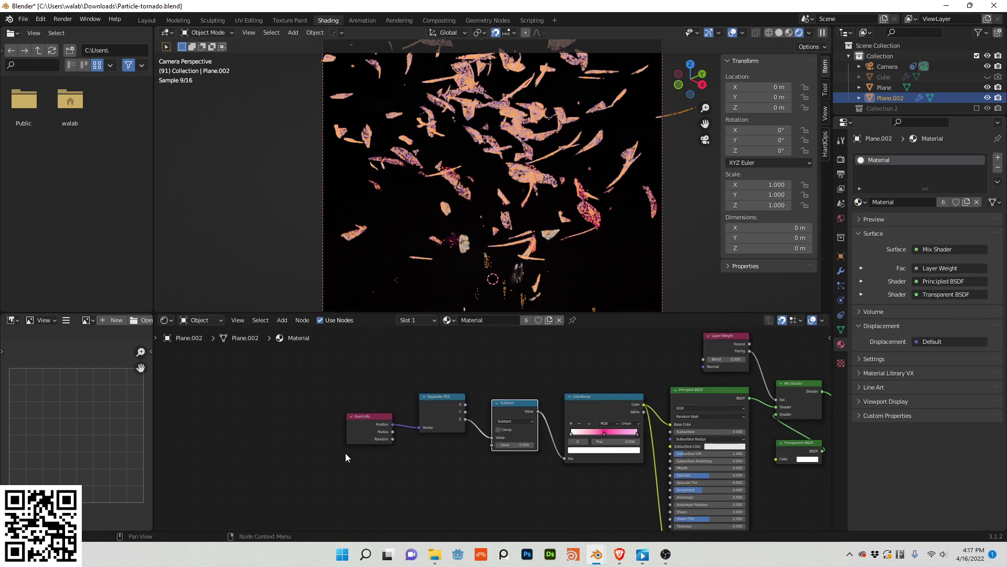
middle_click_drag(494, 461, 533, 446)
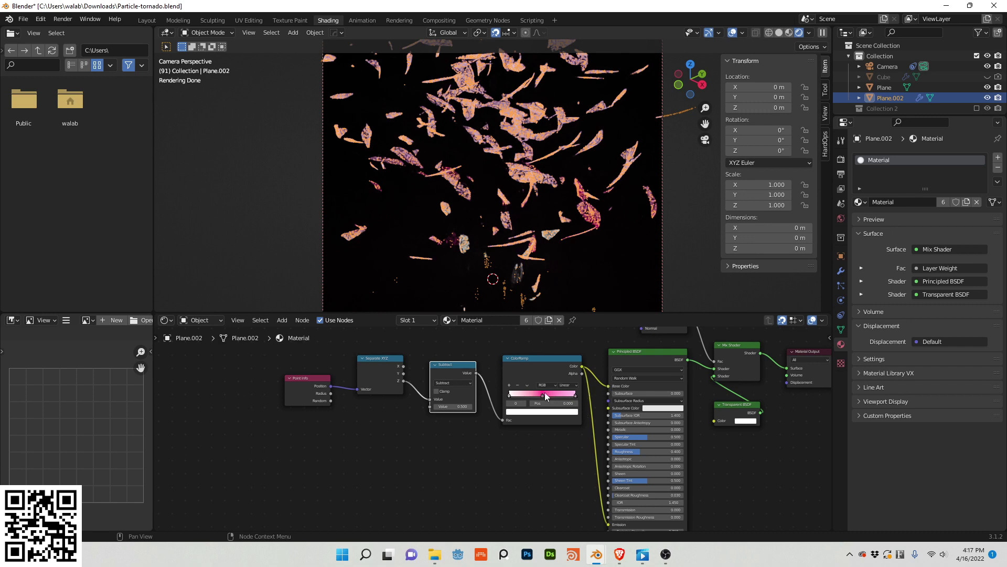
left_click(314, 389, "ctrl+shift")
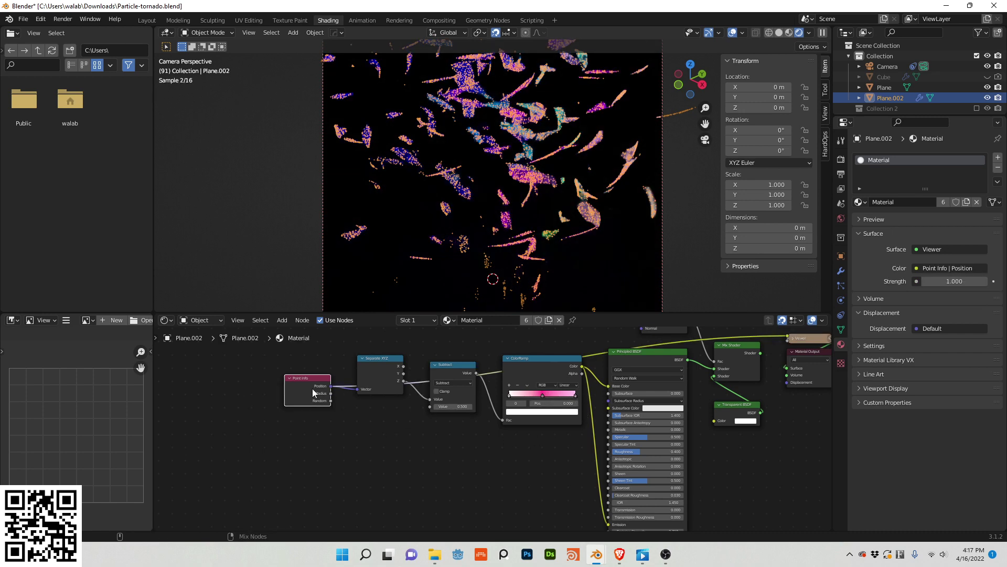
left_click(313, 389, "ctrl+shift")
left_click(313, 389, "ctrl+shift")
left_click(313, 392, "ctrl+shift")
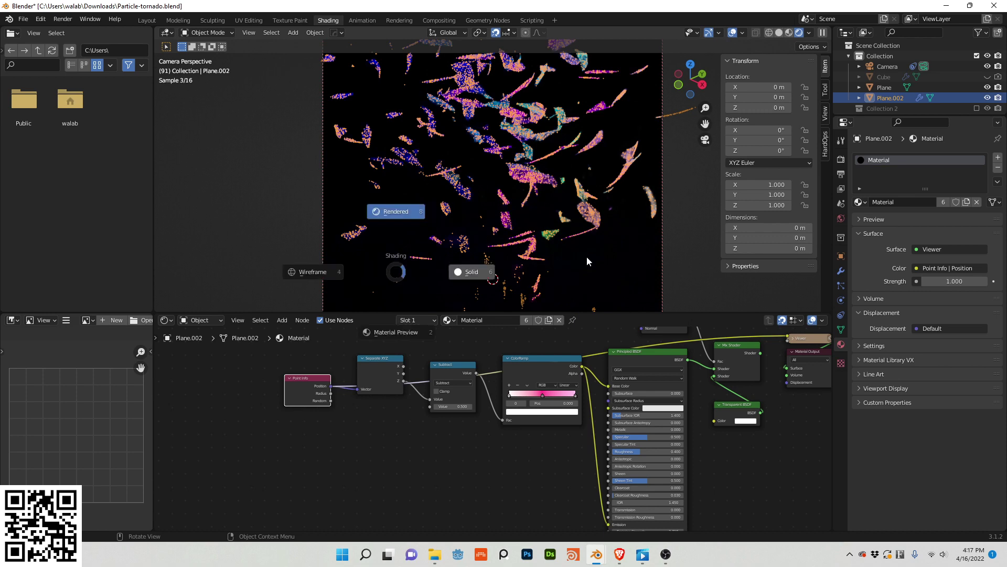
left_click(588, 237)
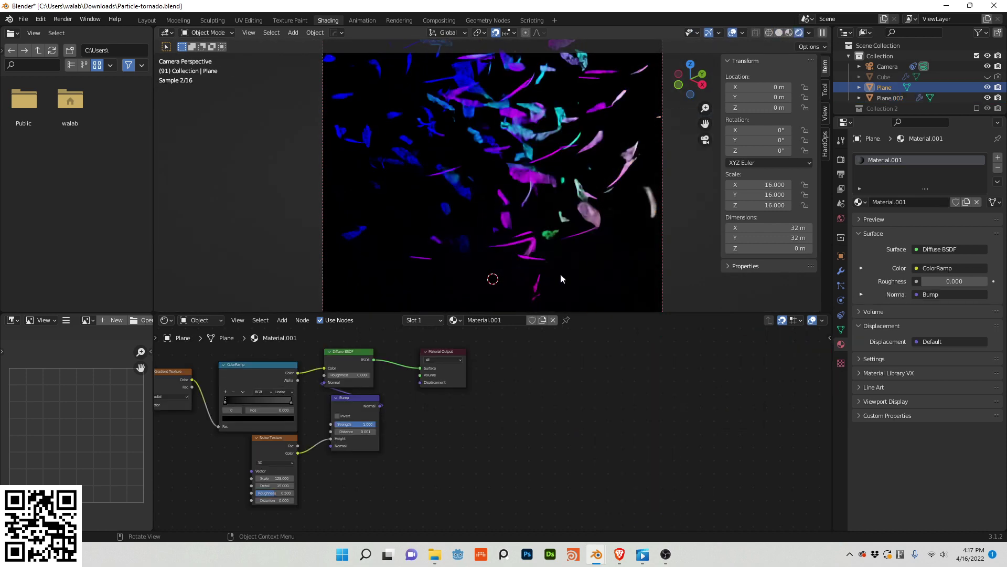
left_click(516, 242)
scroll(302, 378, "up", 1)
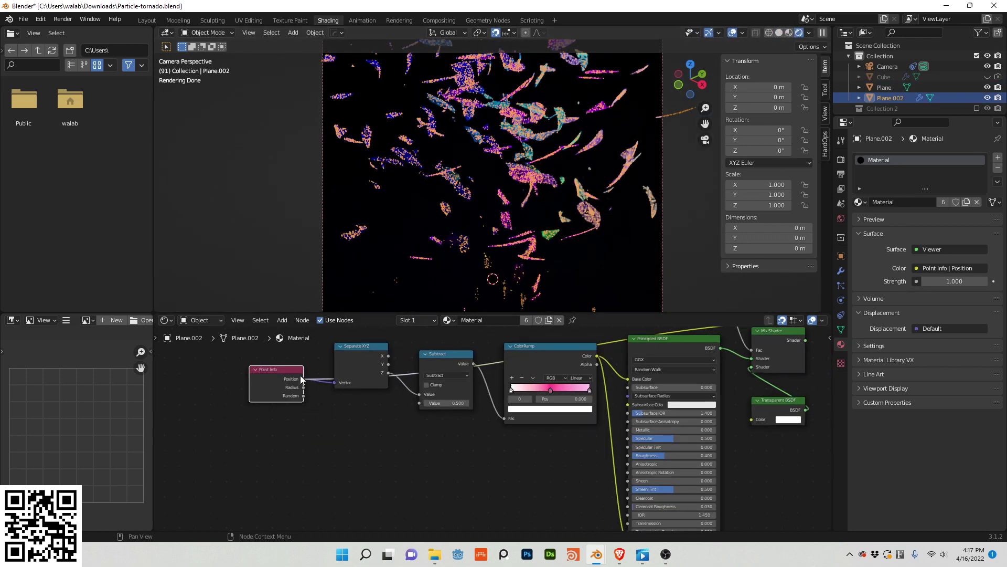
Preview the Separate XYZ, Subtract and ColorRamp nodes in turn on the tornado particles
left_click(366, 357, "ctrl+shift")
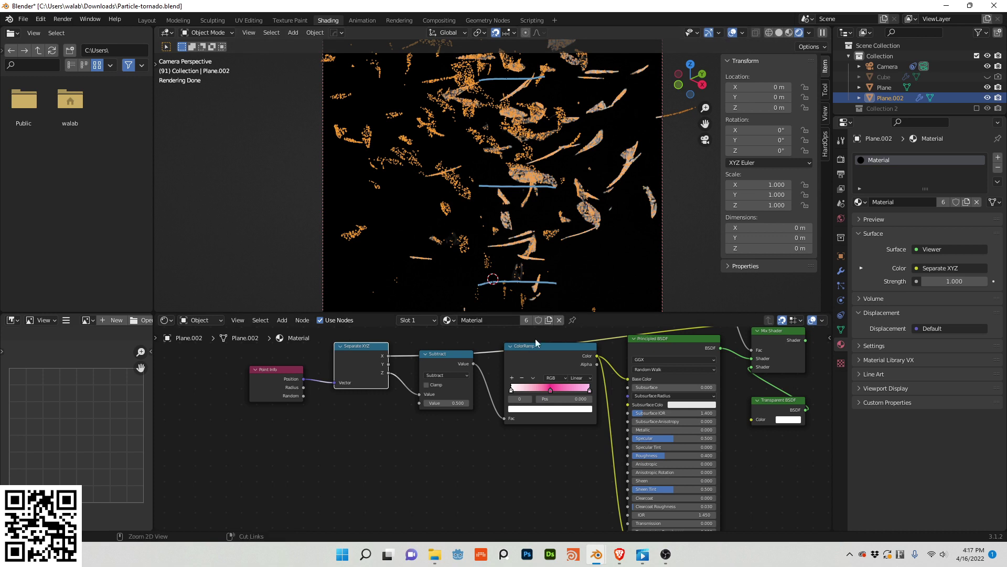
key("ctrl+z")
key("ctrl+z")
key("ctrl+z")
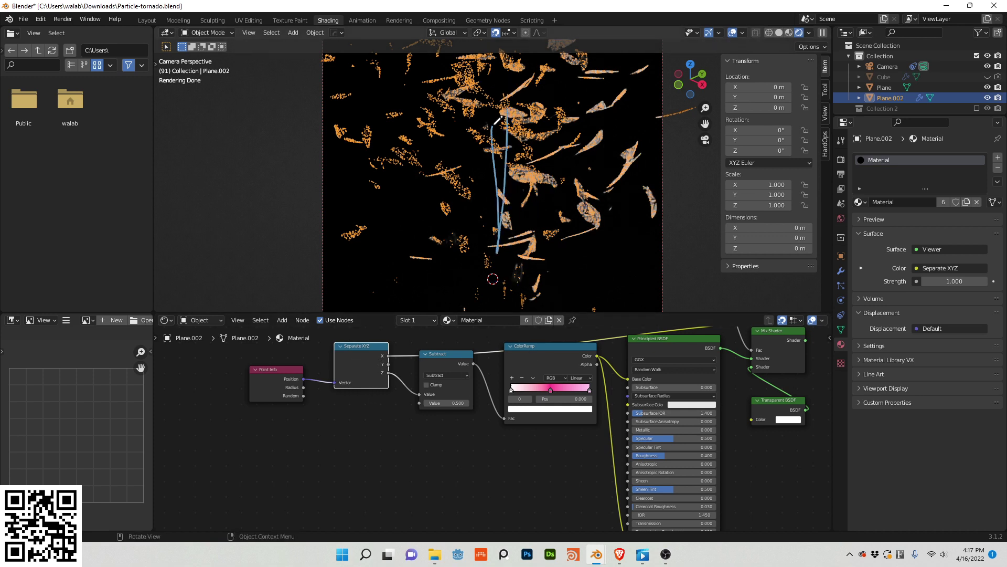
left_click(437, 358, "ctrl+shift")
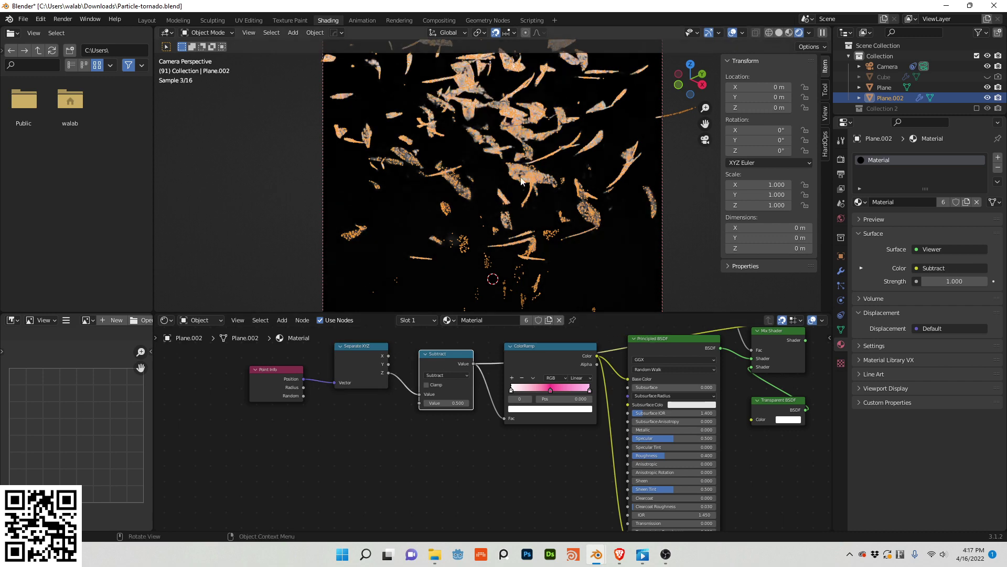
mouse_move(459, 179)
left_mouse_down()
mouse_move(676, 171)
mouse_move(320, 162)
left_mouse_up()
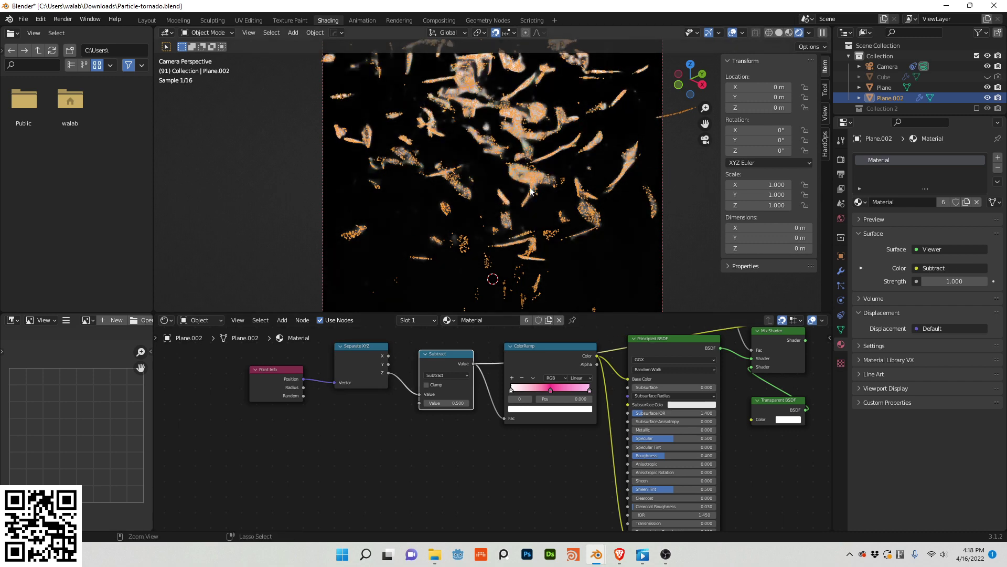
left_click(530, 350, "ctrl+shift")
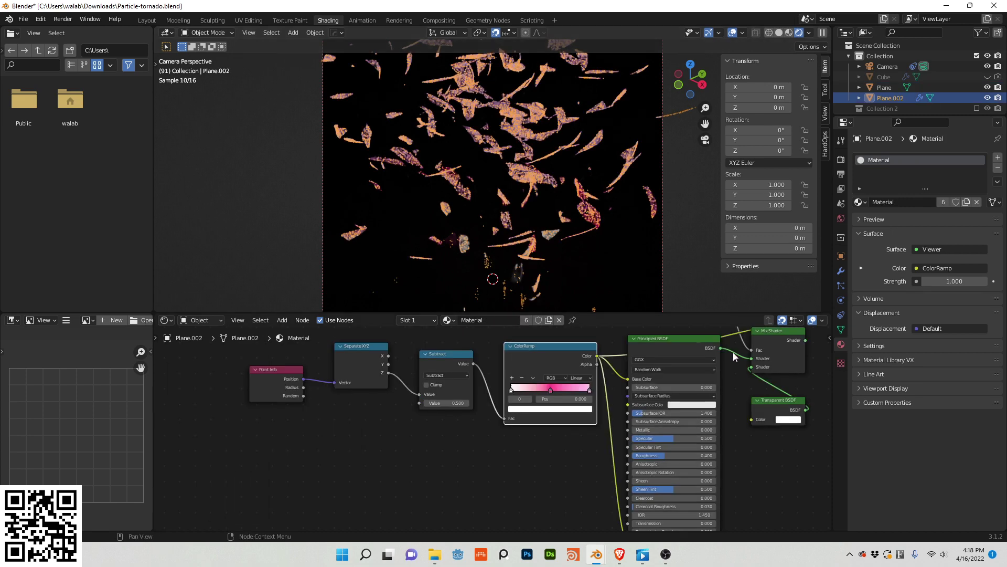
Route the Principled BSDF directly to the Material Output and move the Mix Shader aside to inspect its Layer Weight and Transparent BSDF inputs
left_click(679, 357, "ctrl+shift")
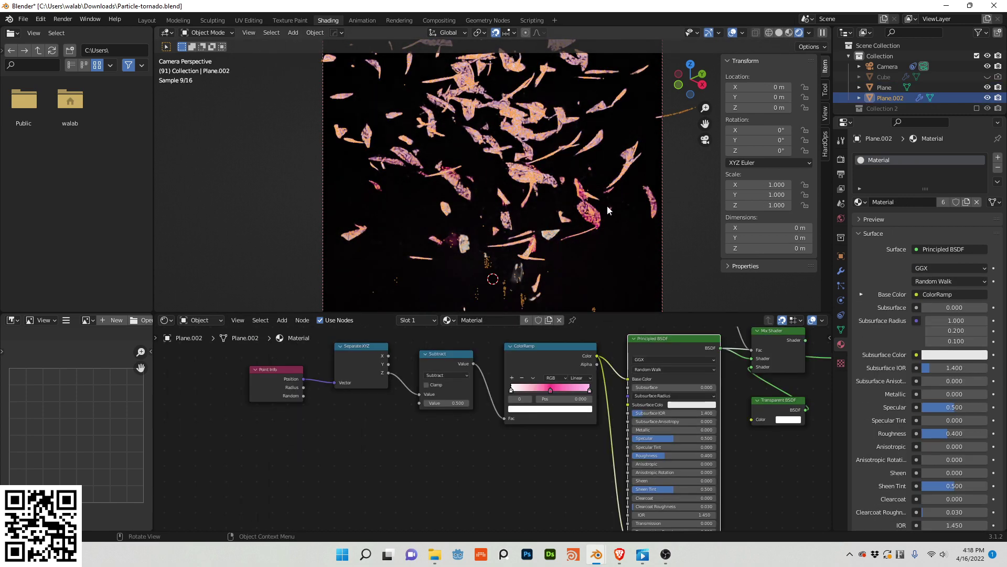
middle_click_drag(666, 479, 615, 433)
middle_click_drag(696, 450, 609, 366)
left_click(632, 403)
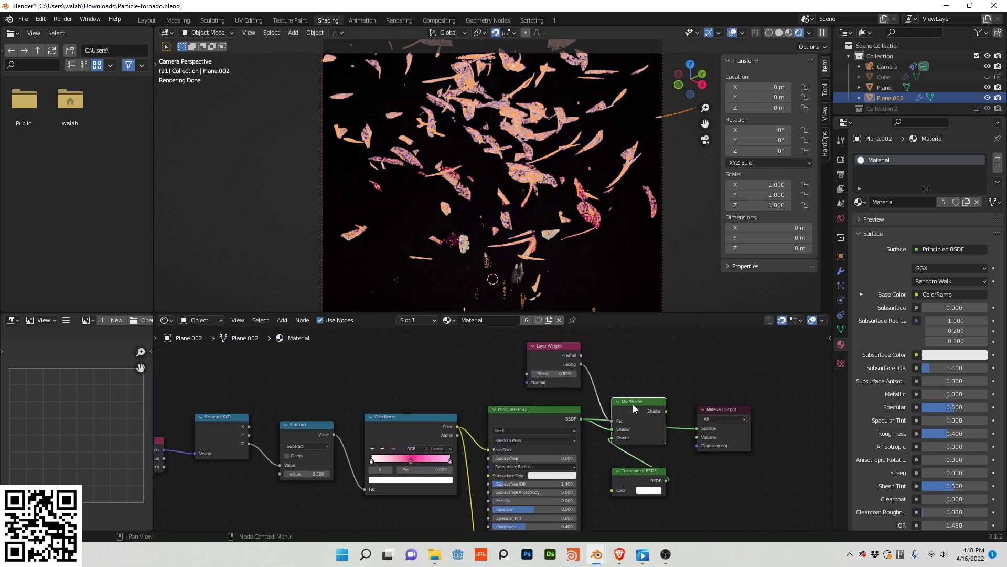
left_click_drag(639, 410, 677, 379)
left_click(644, 475)
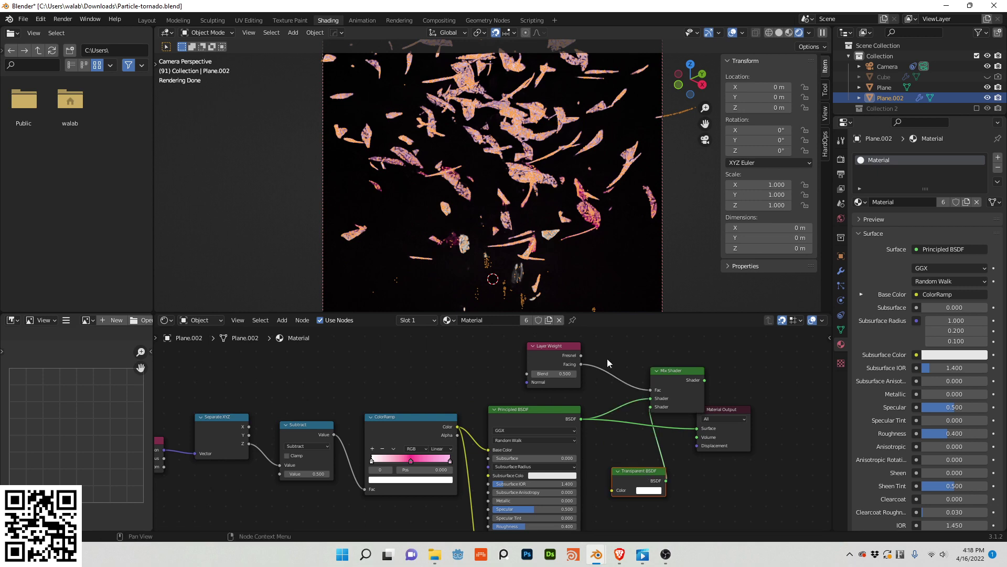
left_click(560, 366)
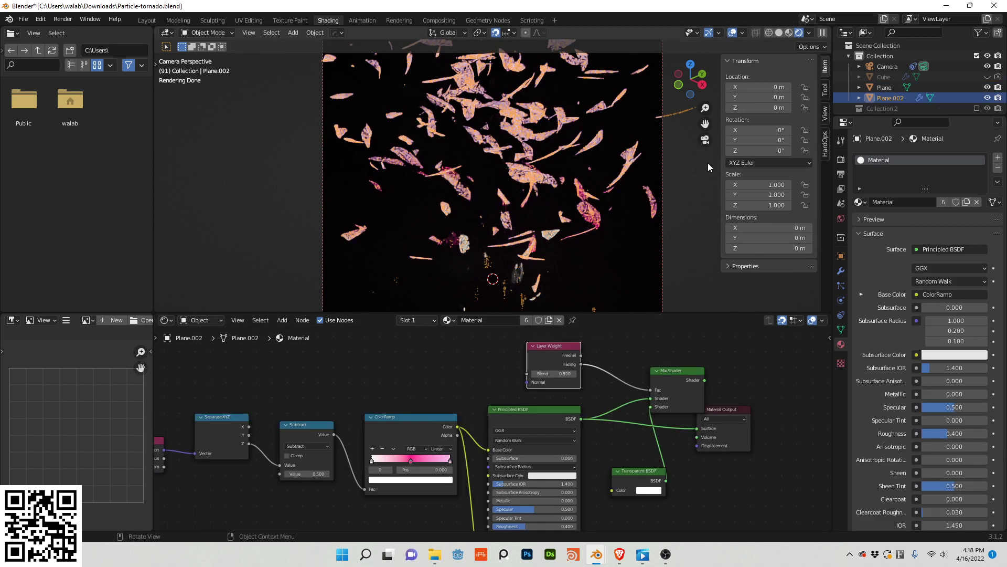
In the Geometry Nodes workspace, switch the funnel's Voronoi Texture back to a Noise Texture and set its scale to 1.8
left_click(496, 20)
middle_click_drag(496, 336, 29, 377)
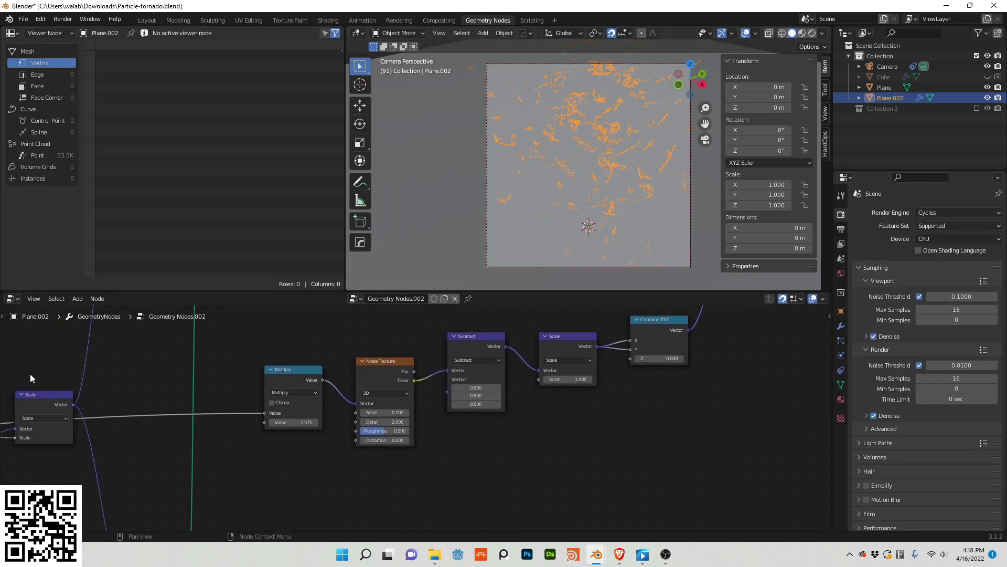
middle_click_drag(363, 349, 59, 345)
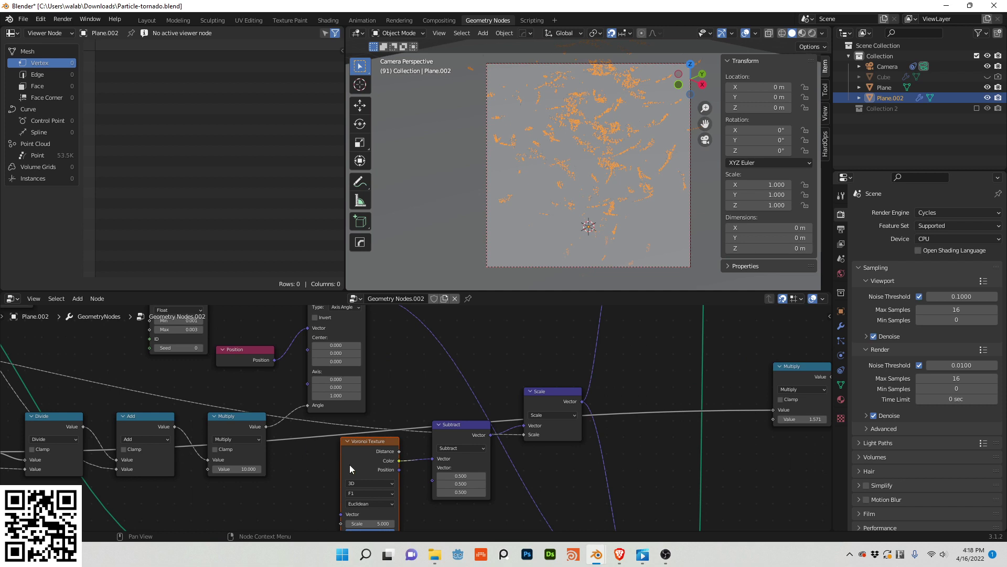
middle_click_drag(376, 464, 420, 383)
key("shift+s")
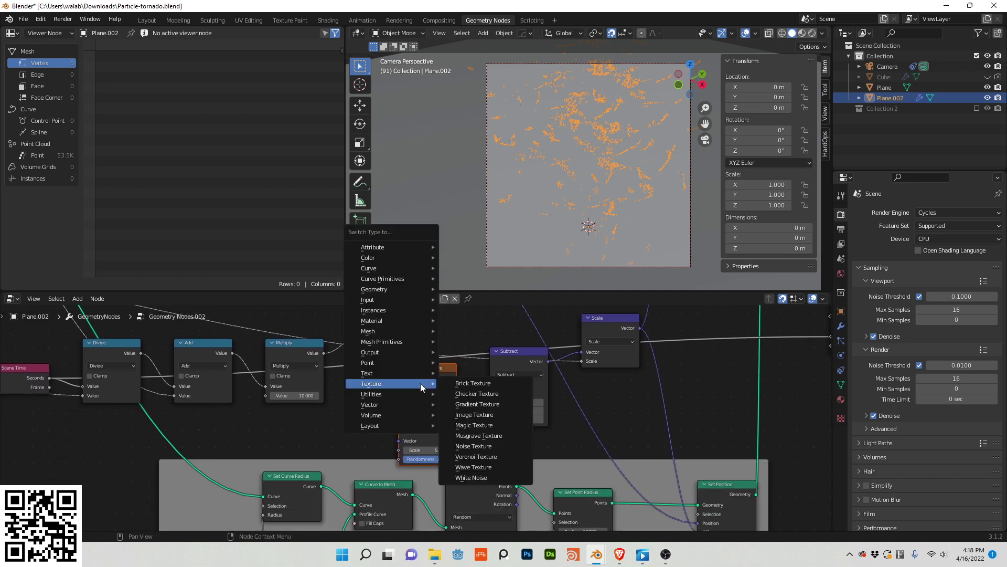
left_click(490, 446)
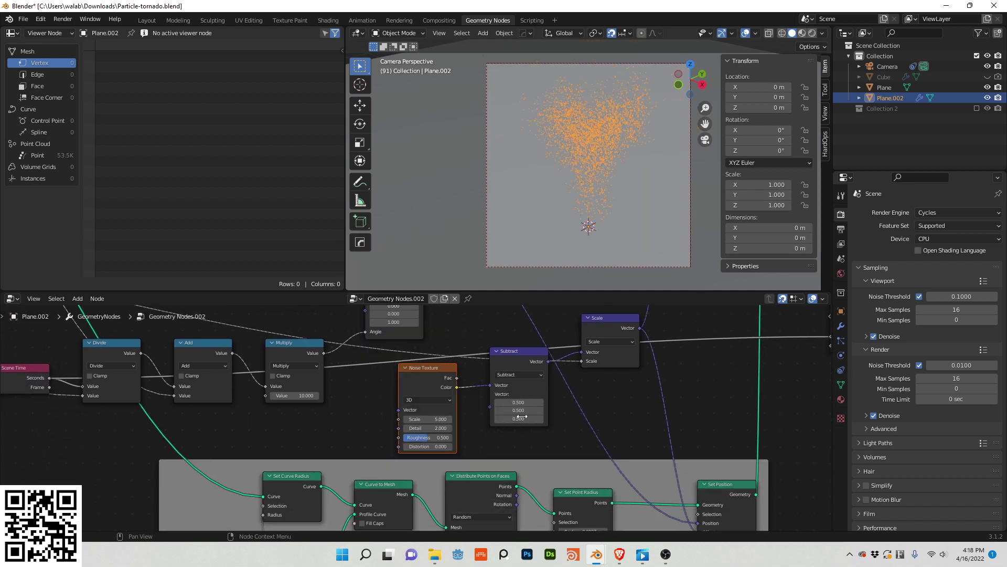
mouse_move(428, 418)
left_mouse_down()
mouse_move(402, 418)
mouse_move(419, 419)
left_mouse_up()
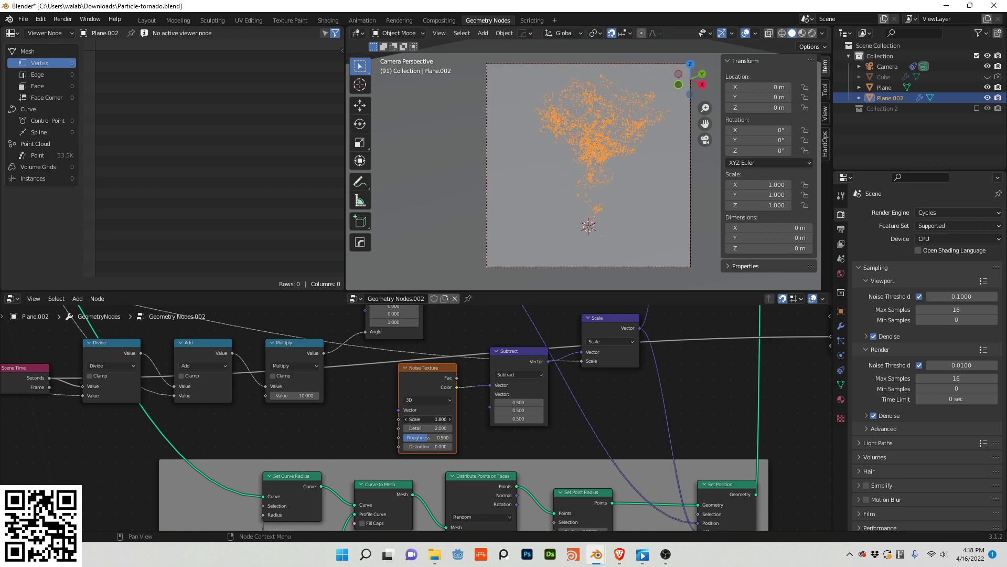
Switch the viewport to Rendered shading with the tornado deselected, and reselect the tornado
left_click(630, 173)
key("z")
left_click(628, 97)
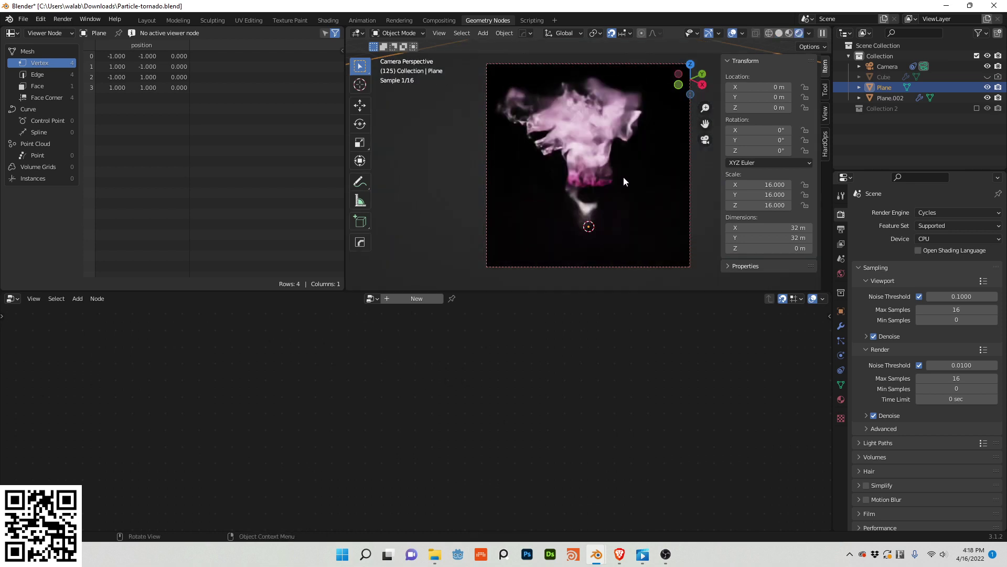
left_click(599, 131)
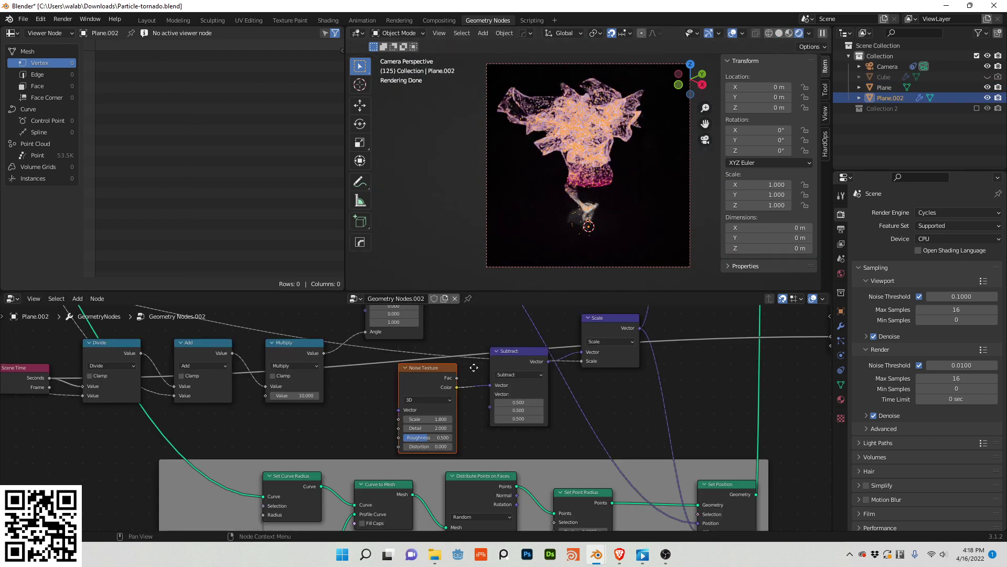
Set the funnel's Noise Texture to 4D and drive its W from the Group Input's W value
middle_click_drag(473, 367, 520, 414)
scroll(489, 394, "down", 1)
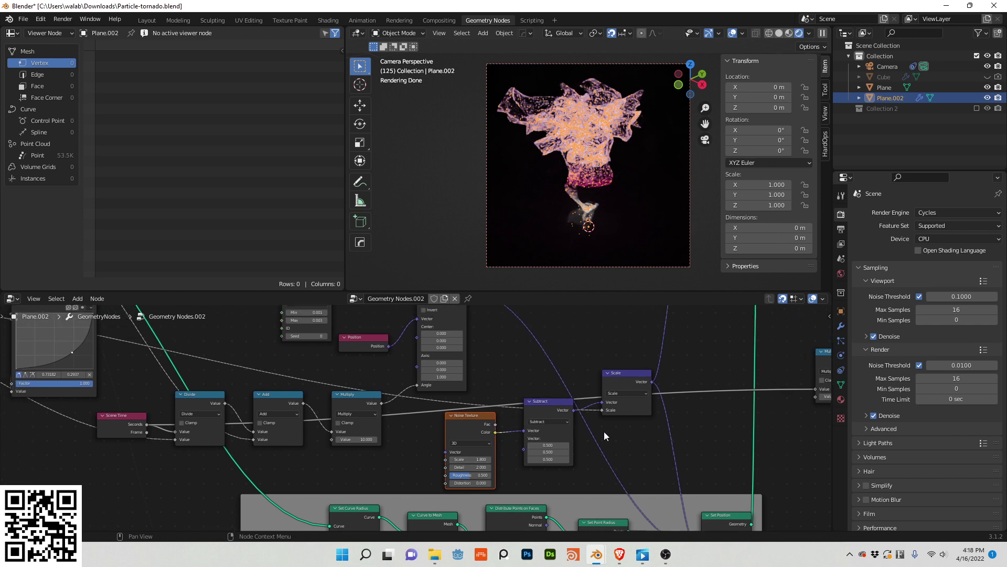
left_click(841, 326)
middle_click_drag(5, 354, 334, 411)
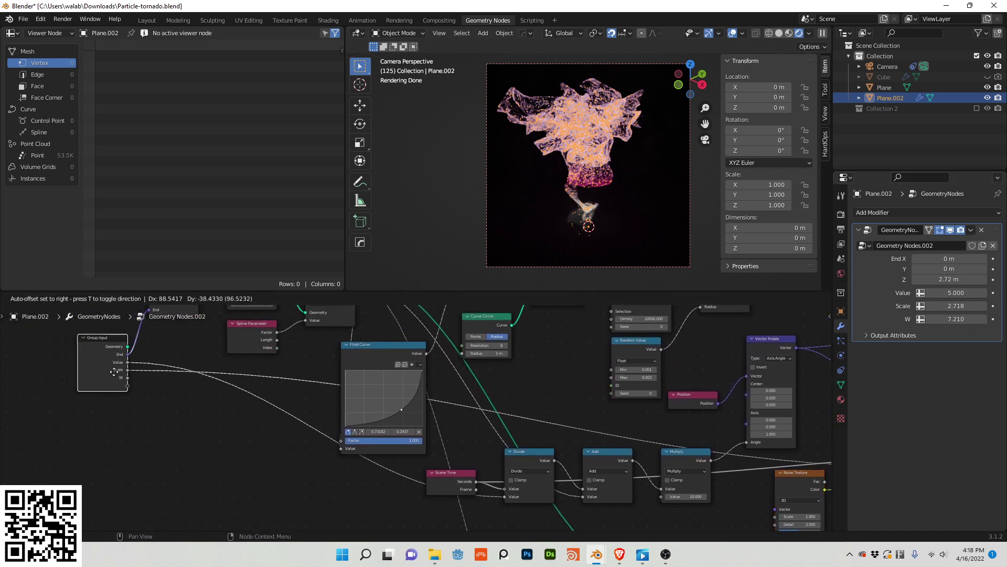
left_click_drag(78, 355, 758, 472)
key("Escape")
left_click(786, 454)
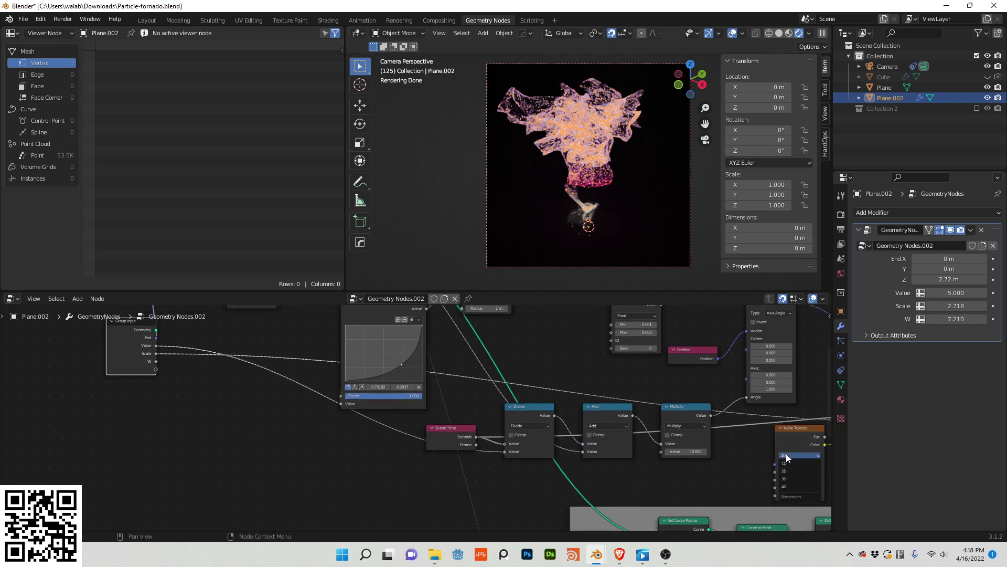
left_click(799, 483)
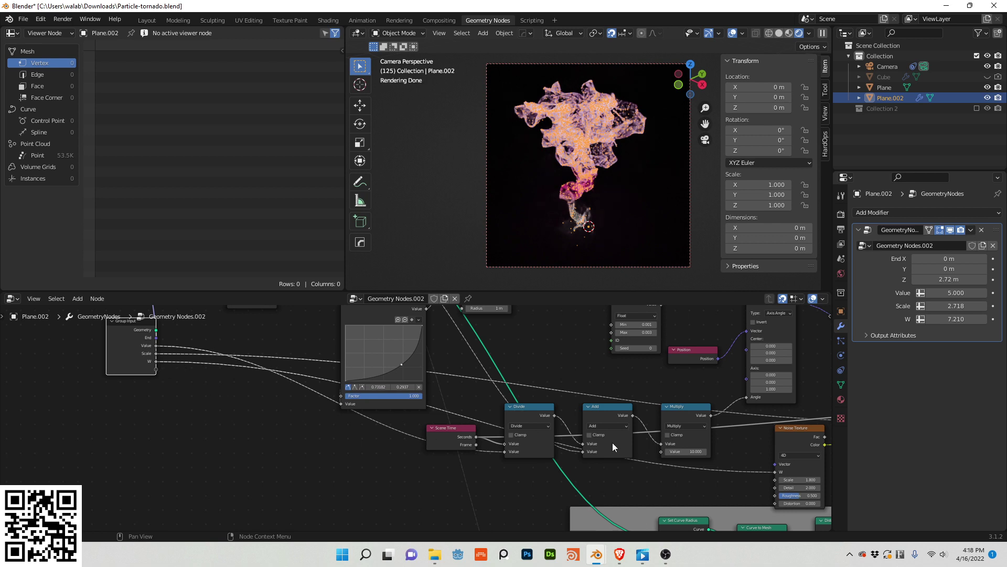
Expose the funnel Noise Texture's Scale through the Group Input, set it to 1.27 in the modifier, and try out other W values
left_click_drag(133, 350, 775, 479)
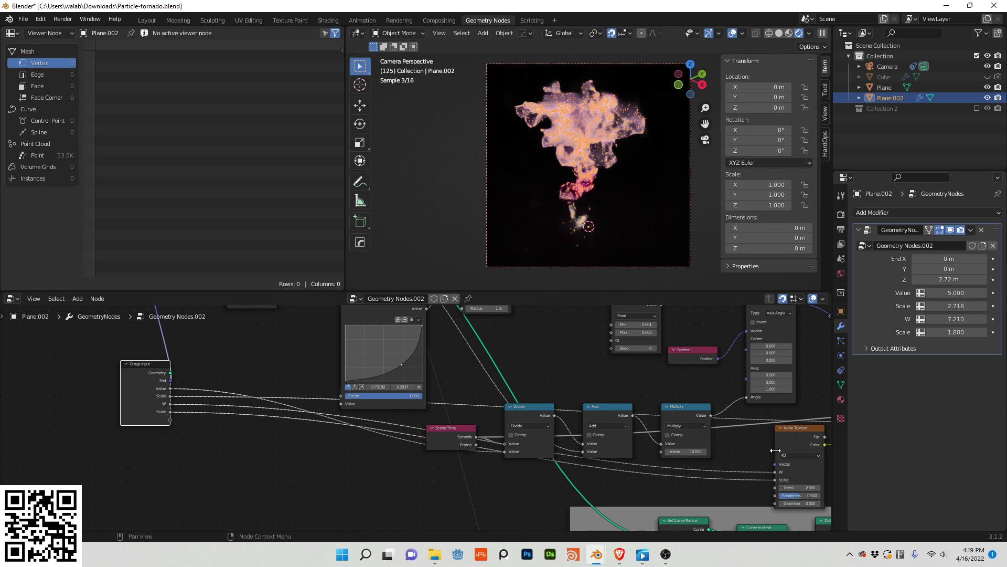
left_click_drag(956, 332, 900, 318)
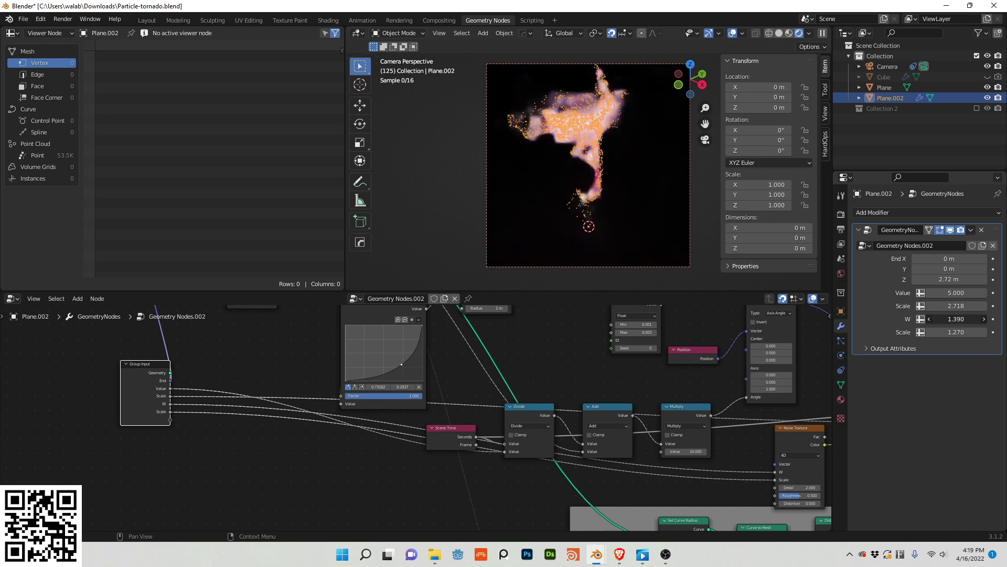
right_click(968, 318)
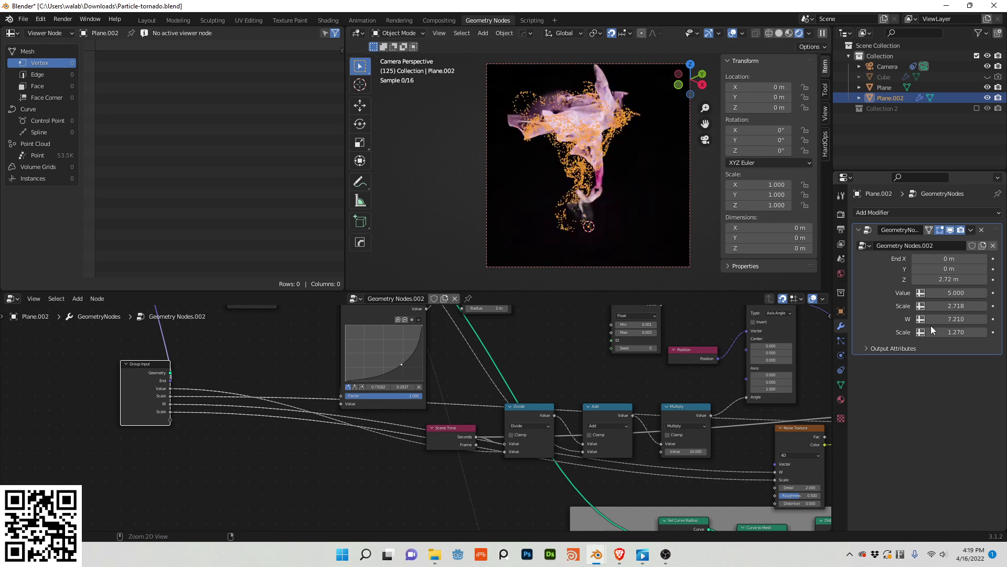
Temporarily enable Collection 2 to examine how W is driven in Plane.001's Geometry Nodes modifier, and exclude the collection again
left_click(976, 108)
scroll(880, 156, "down", 1)
left_click(873, 158)
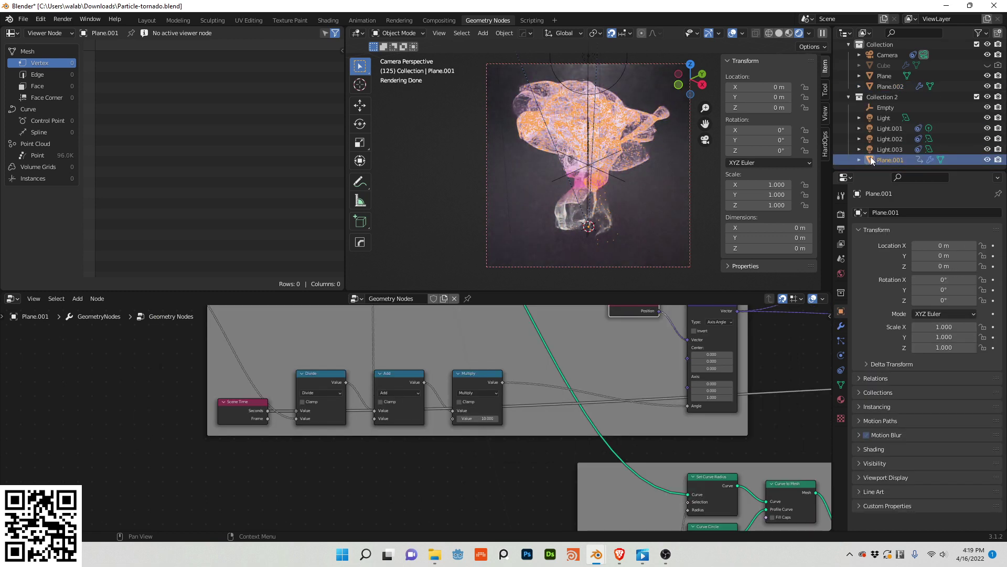
left_click(841, 326)
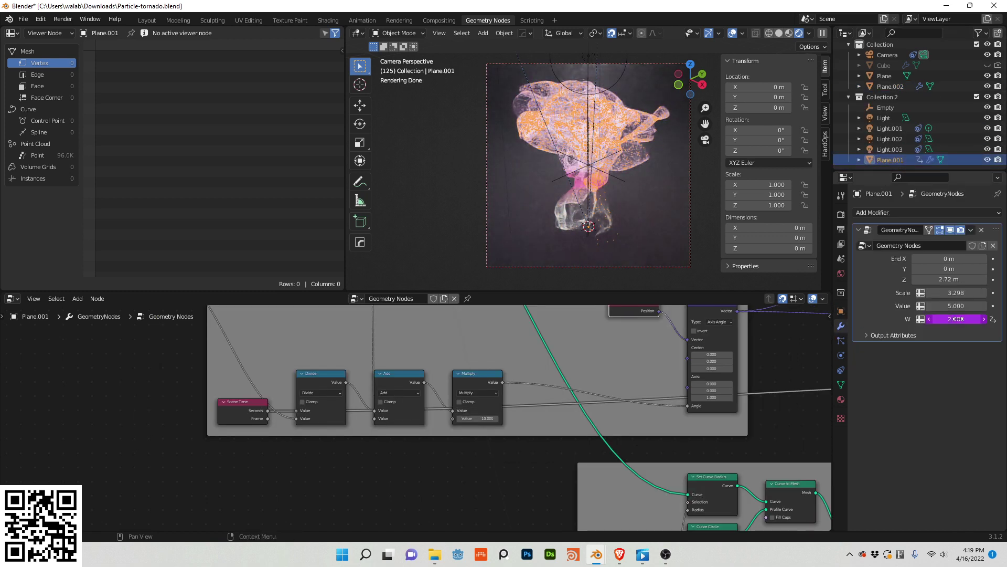
left_click(977, 96)
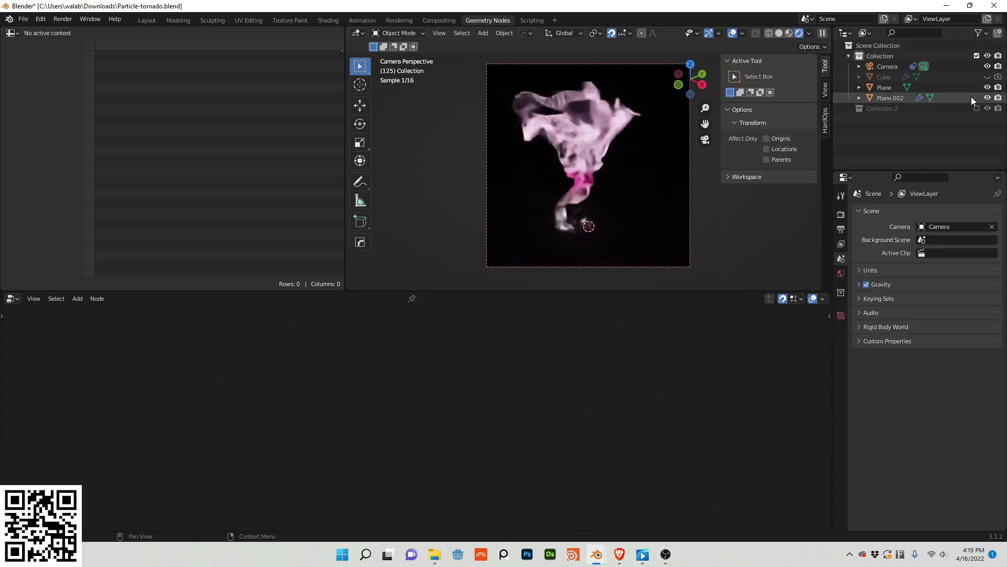
Animate the W value in Plane.002's Geometry Nodes modifier with a scaled-down #frame driver expression
left_click(899, 99)
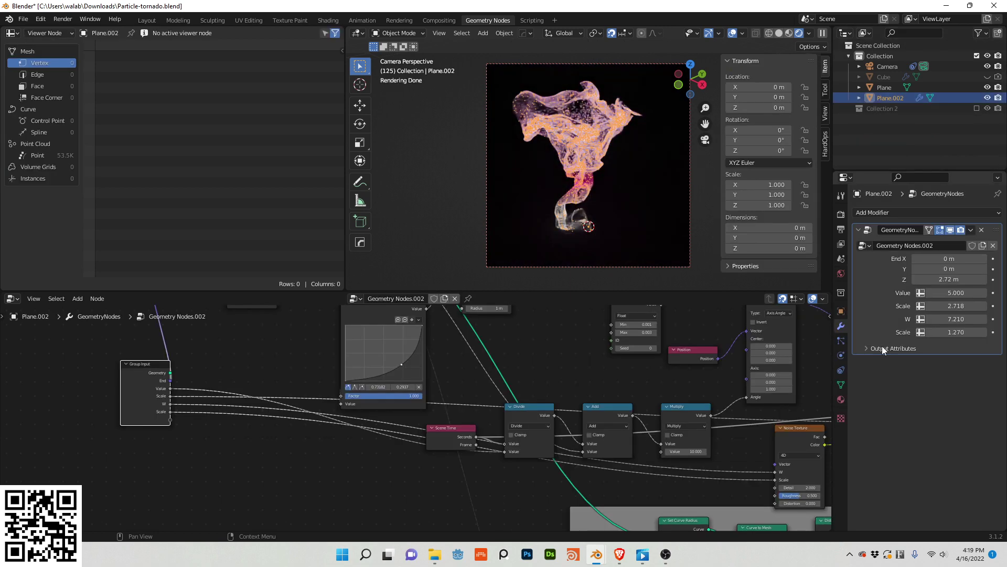
left_click(962, 323)
type("#")
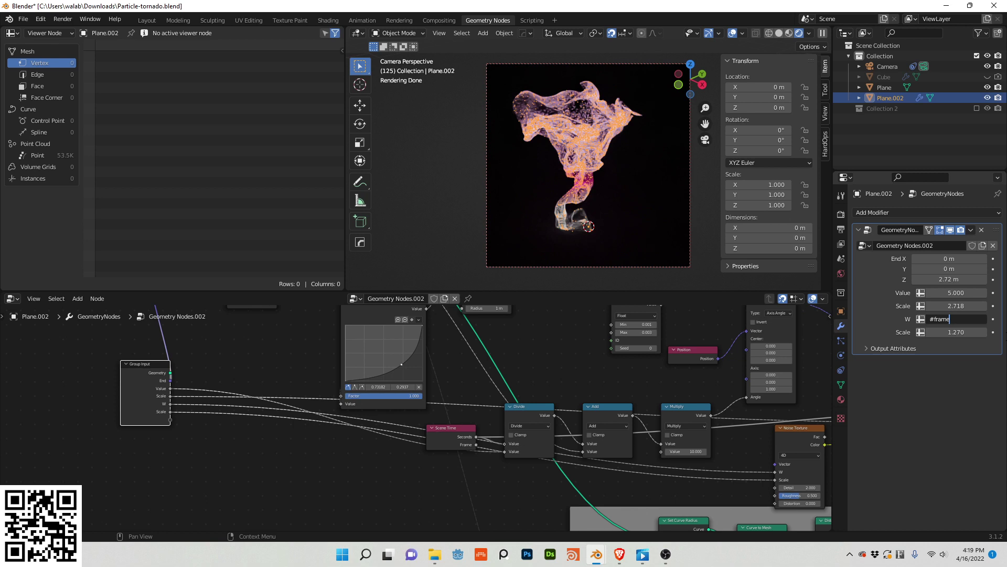
type("frame")
key("Return")
Play the animation with the tornado deselected to preview its driven noise motion, and stop playback
key("space")
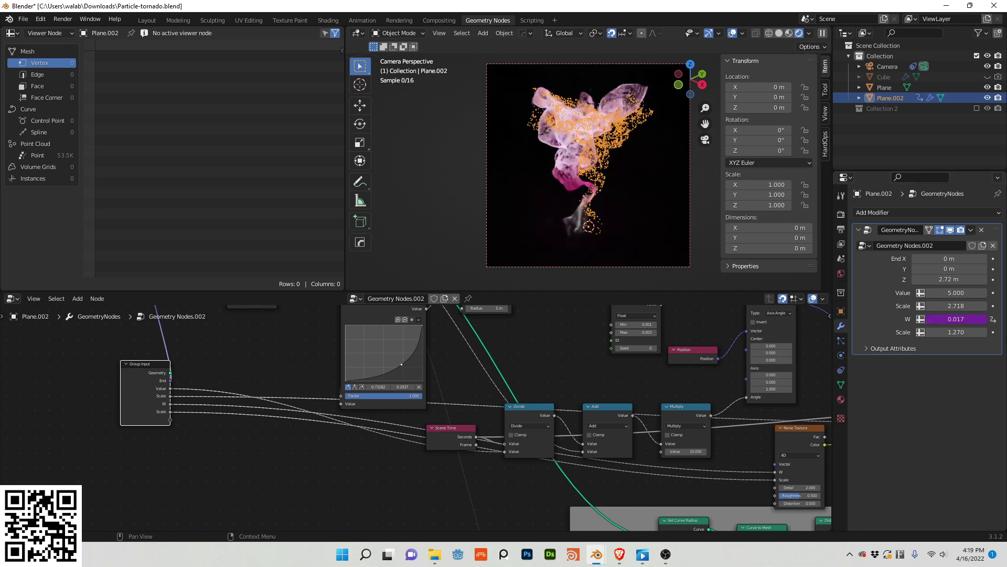
left_click(649, 217)
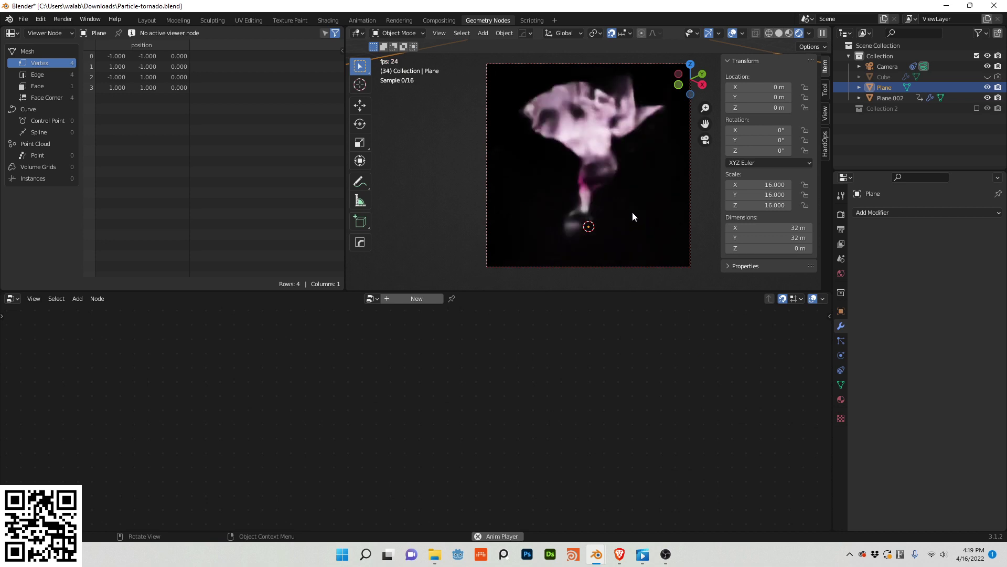
key("space")
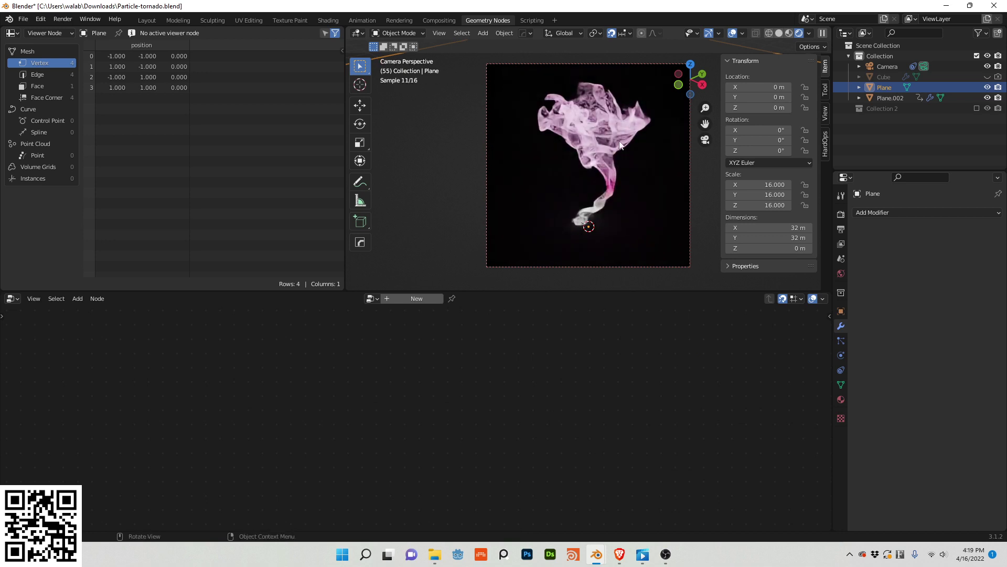
key("space")
key("space")
Reselect the tornado and review its Curve Line, Resample Curve, Spline Parameter and Capture Attribute nodes against the rendered shape
left_click(874, 98)
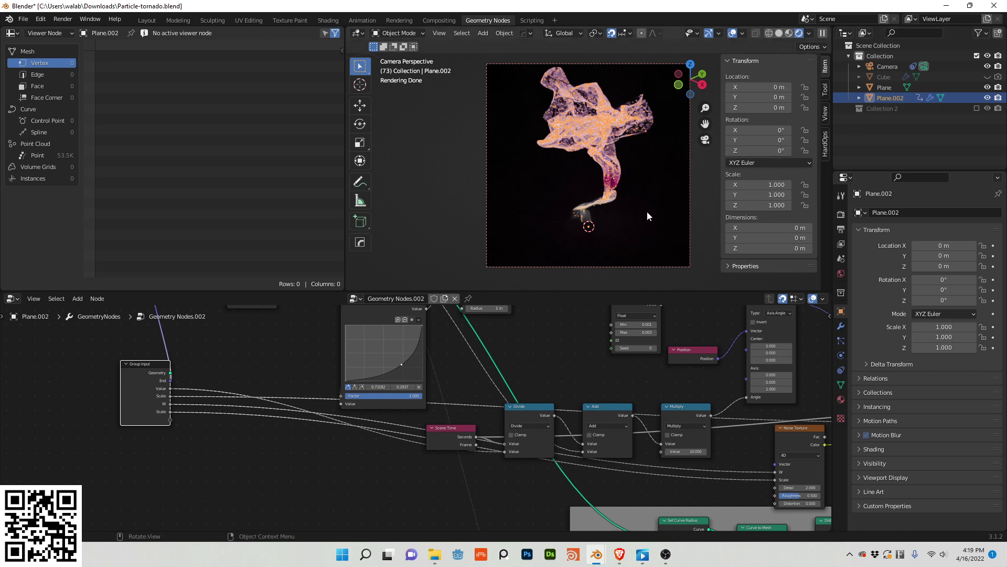
middle_click_drag(581, 327, 572, 466)
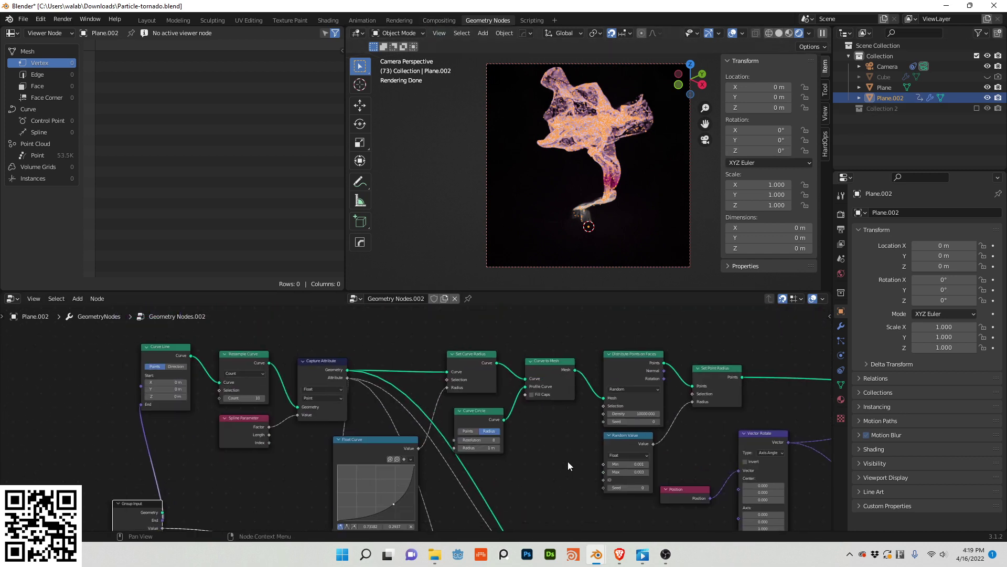
left_click(308, 375)
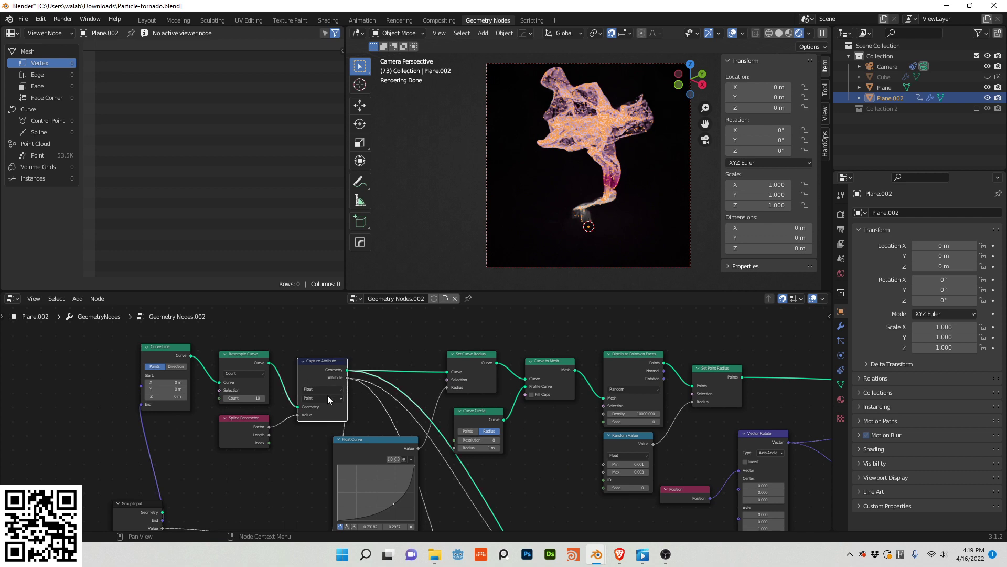
middle_click_drag(203, 376, 308, 384)
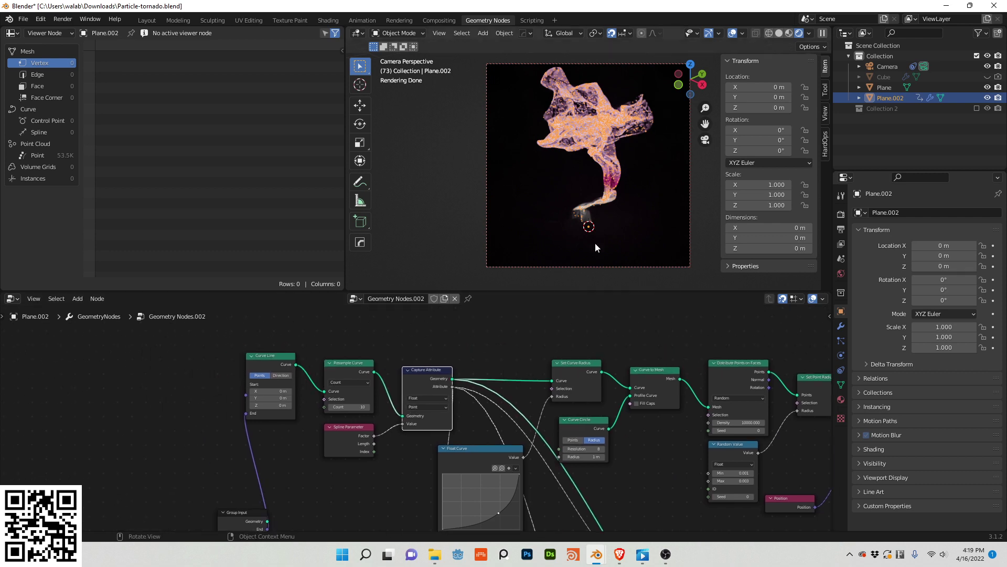
scroll(625, 446, "down", 3)
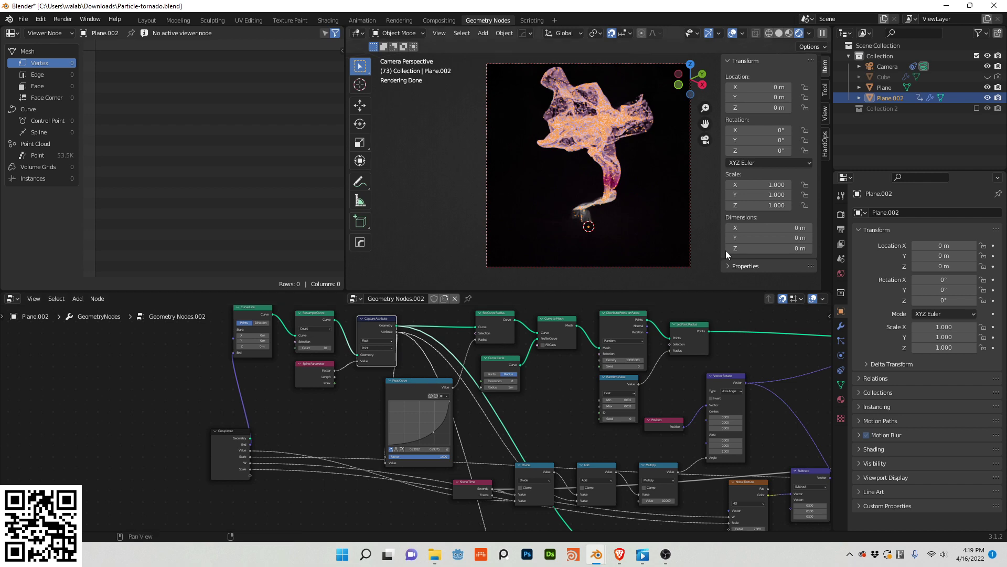
left_click(299, 382)
scroll(308, 388, "up", 2)
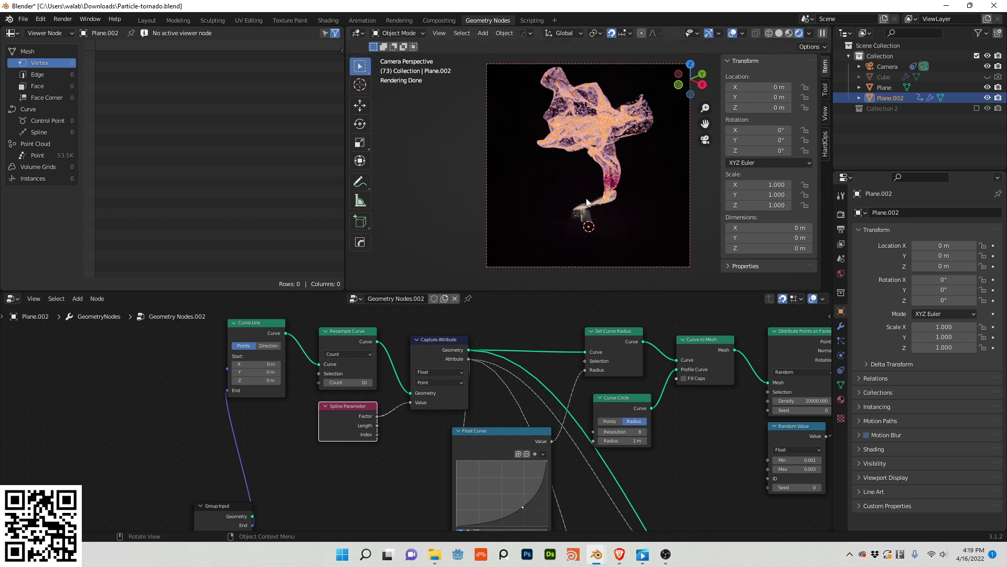
left_click(642, 157)
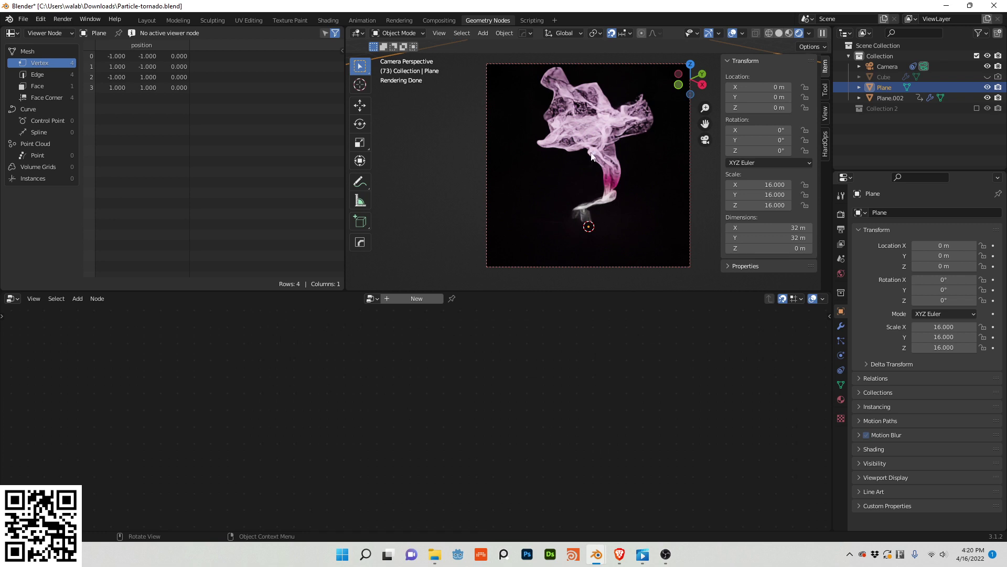
left_click(607, 147)
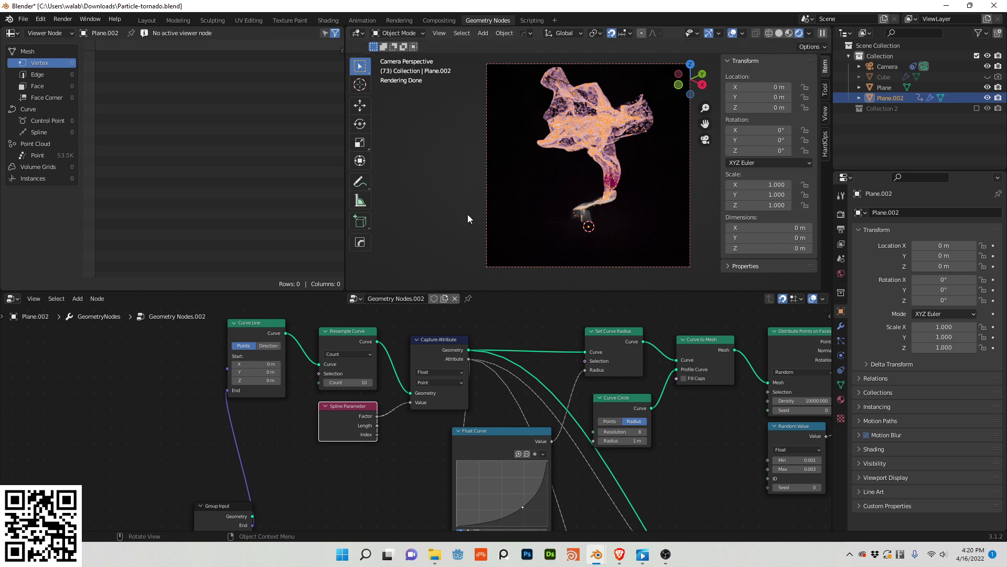
Examine the tornado's modifier values along with its rotation math, Noise Texture offset and framed base dust nodes
left_click(841, 326)
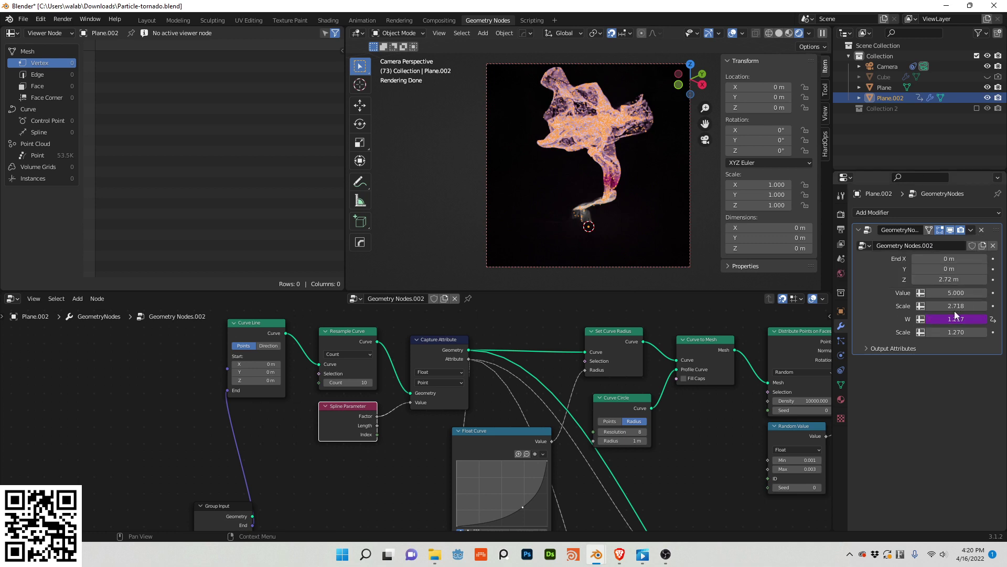
middle_click_drag(637, 430, 503, 368)
middle_click_drag(768, 421, 666, 330)
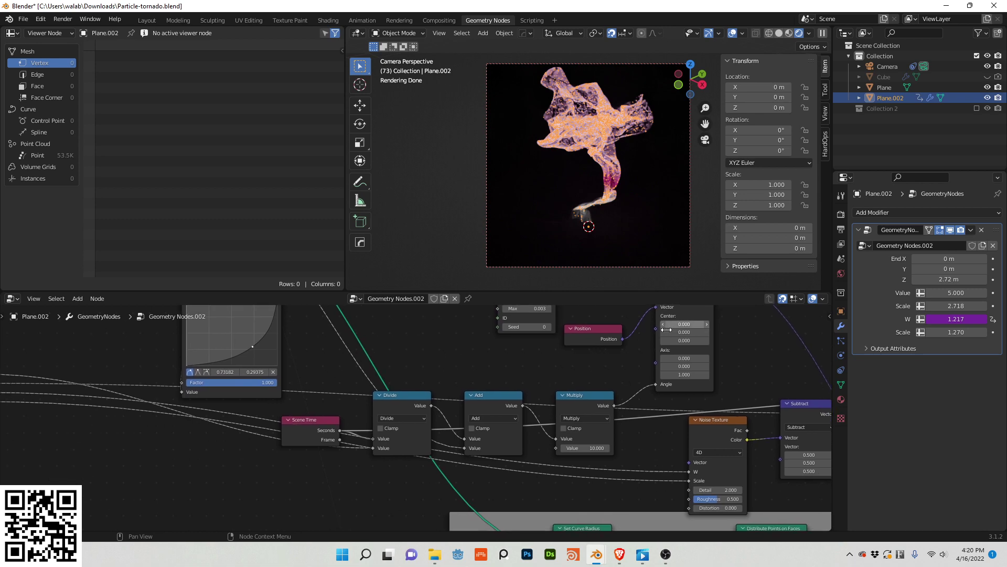
middle_click_drag(712, 431, 474, 371)
scroll(474, 370, "down", 2)
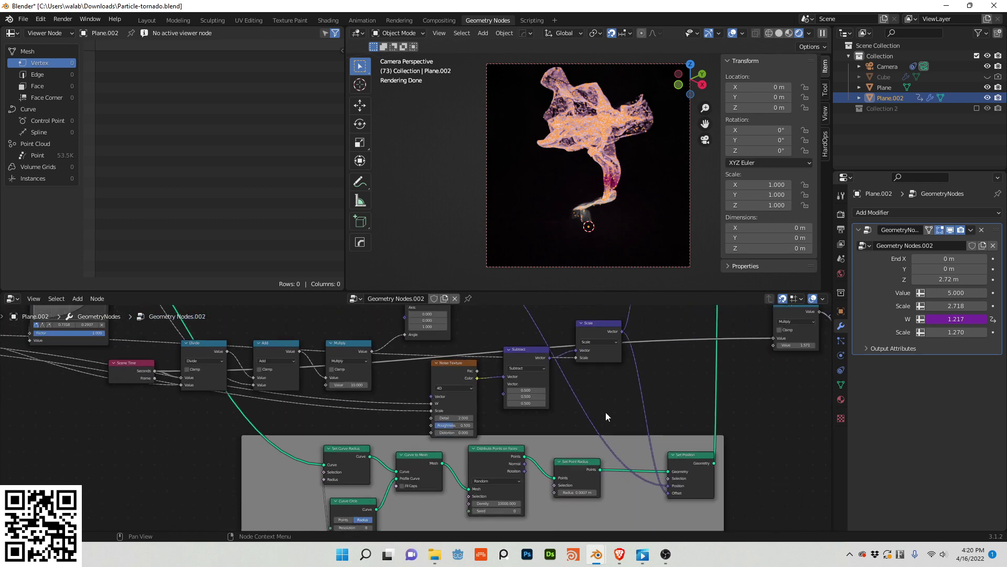
middle_click_drag(605, 412, 521, 395)
scroll(578, 429, "up", 2)
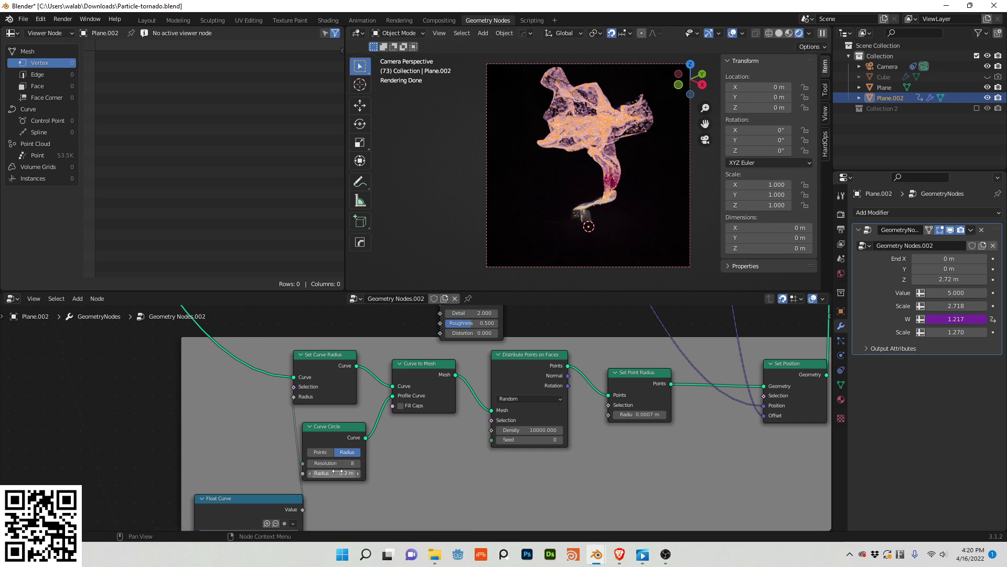
left_click(690, 256)
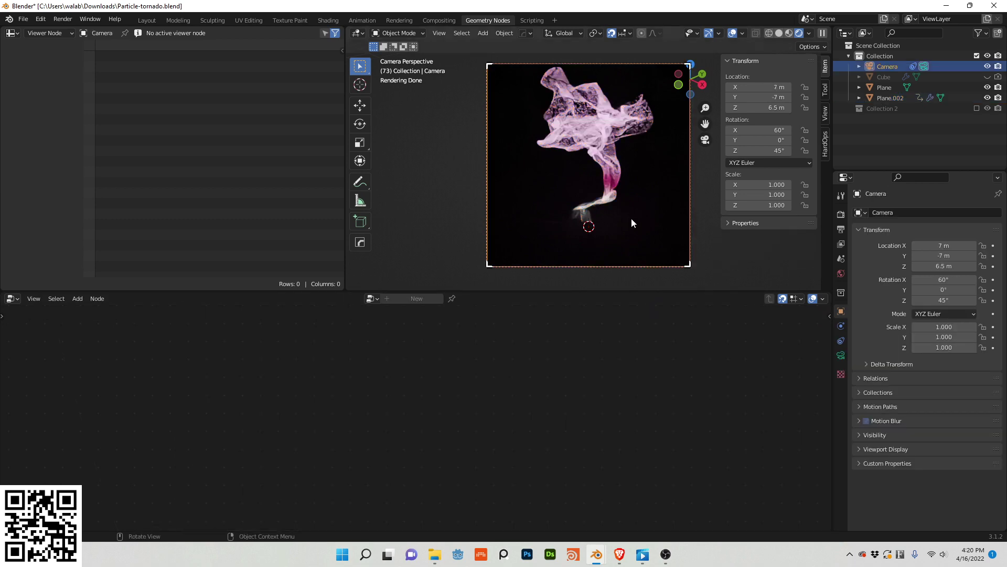
left_click(666, 554)
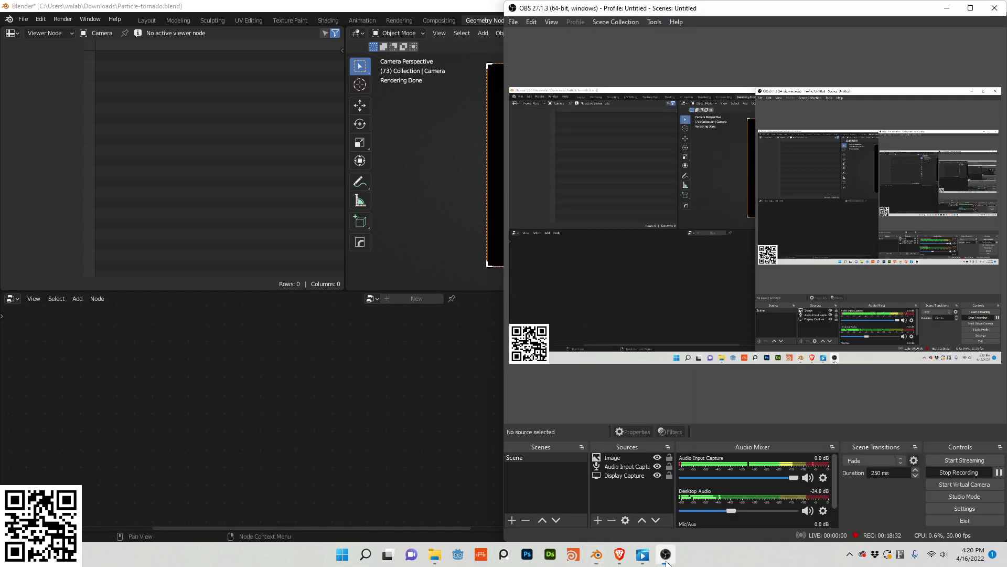